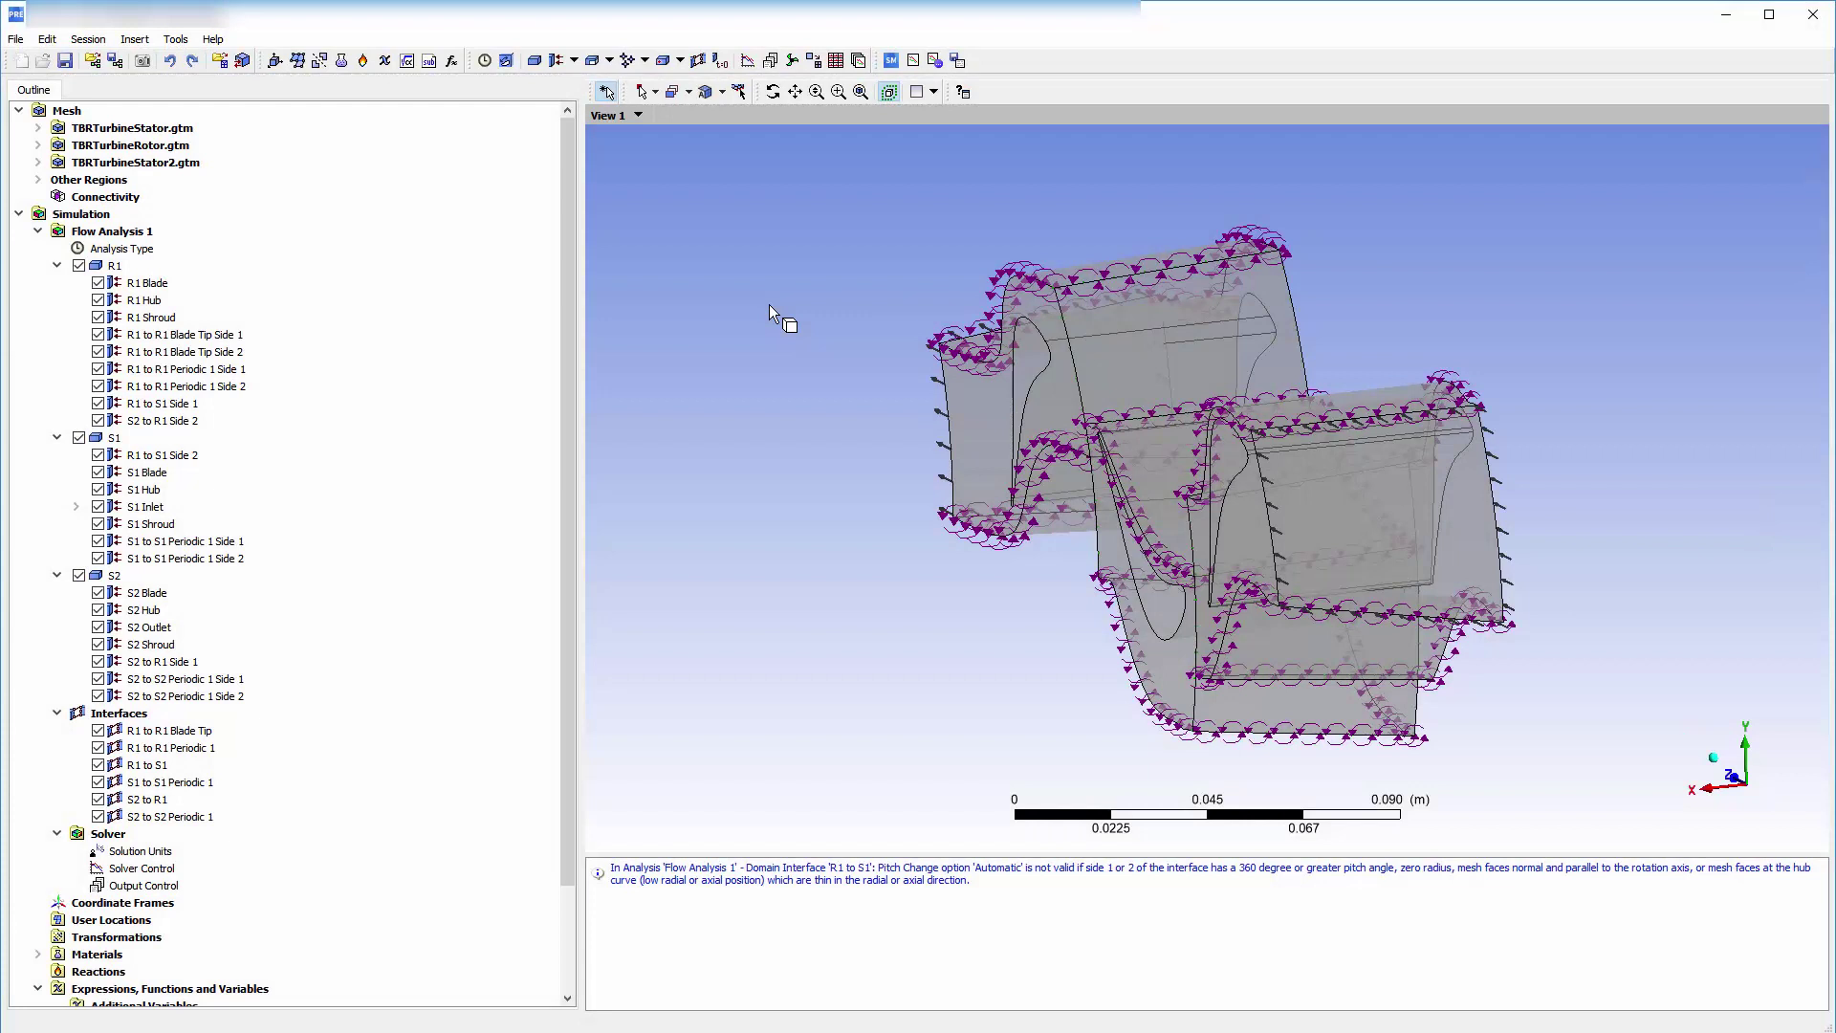
- Keep the steady-state analysis type and save the solver input file to launch the Solver Manager
double_click(122, 248)
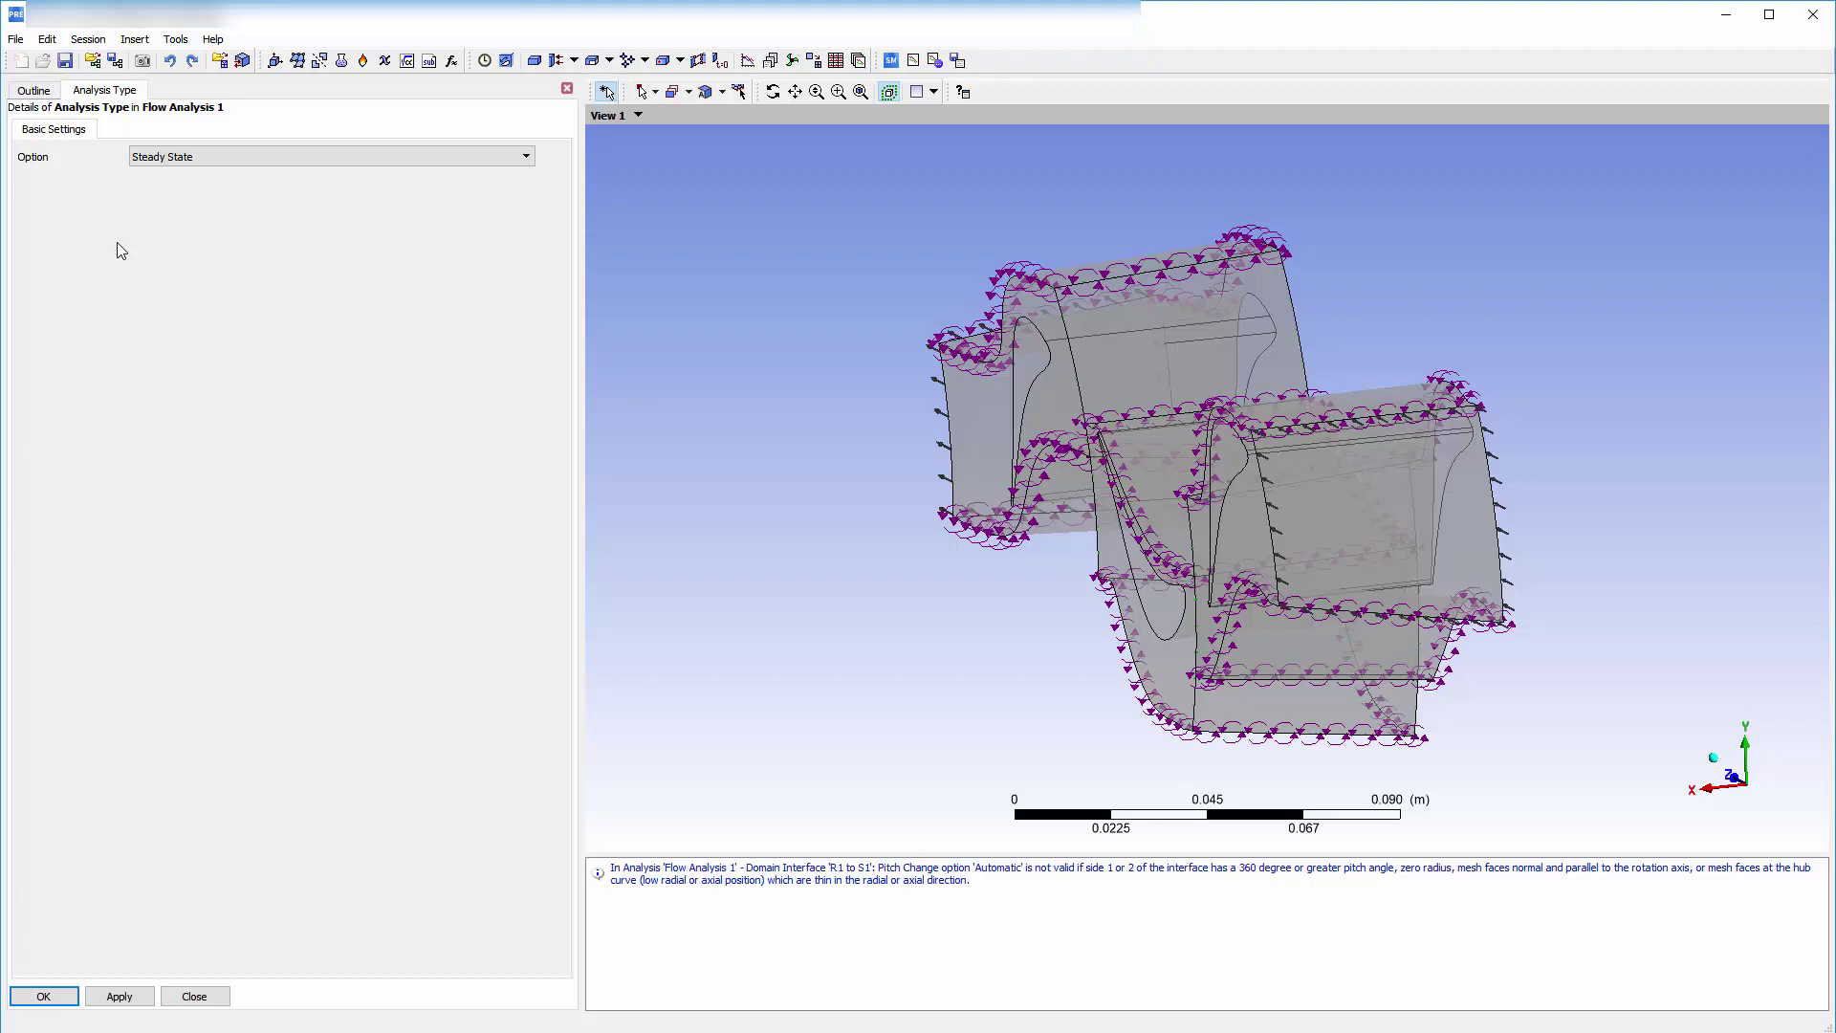
left_click(49, 996)
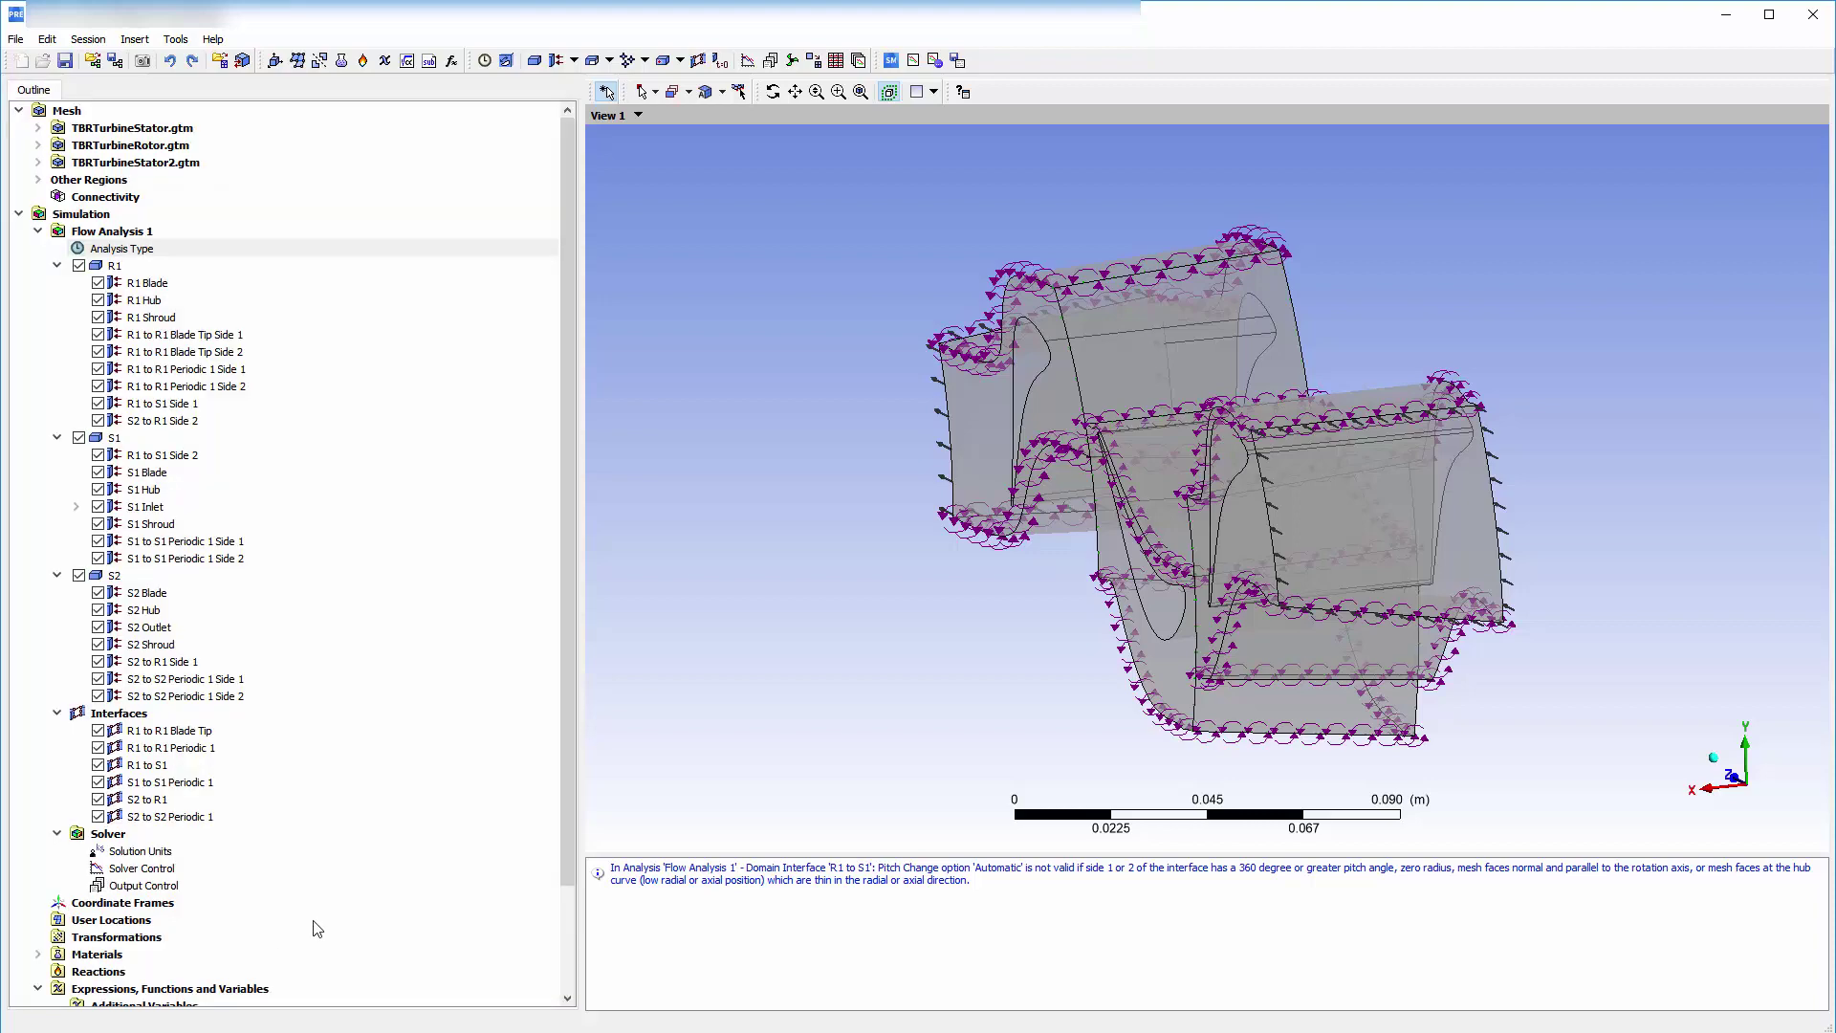
left_click(890, 60)
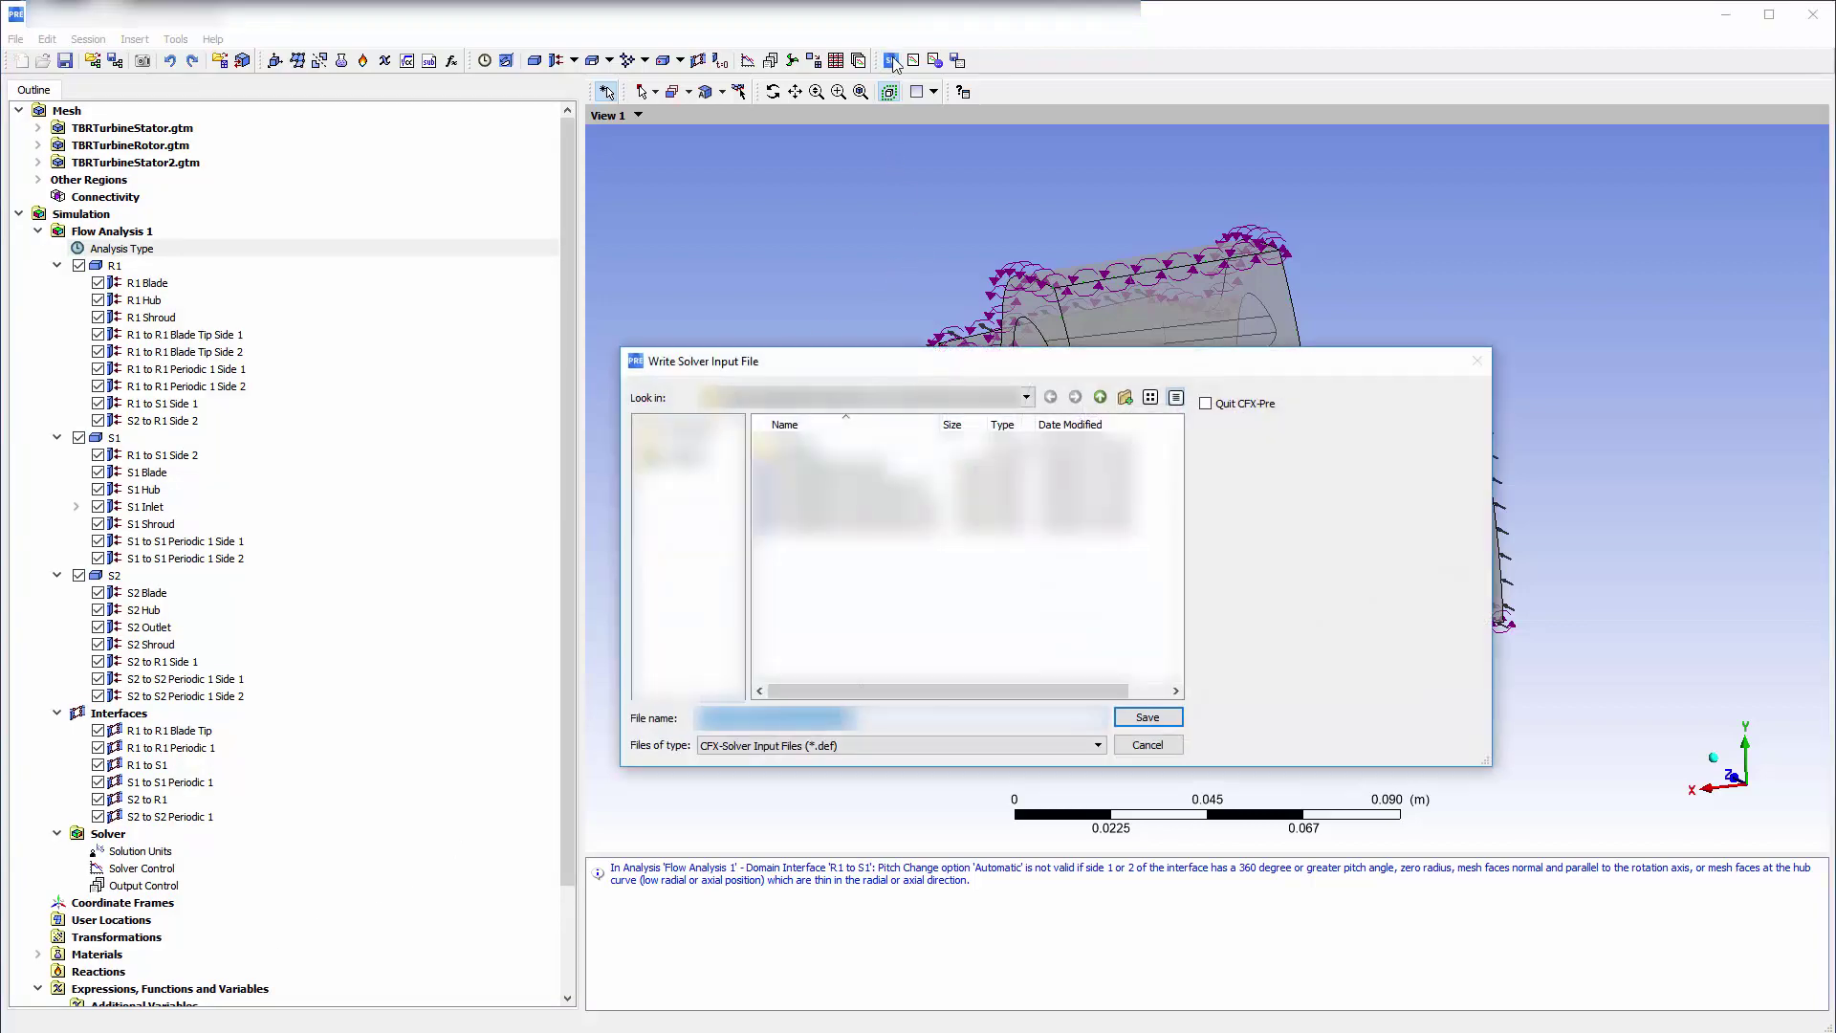
left_click(1140, 717)
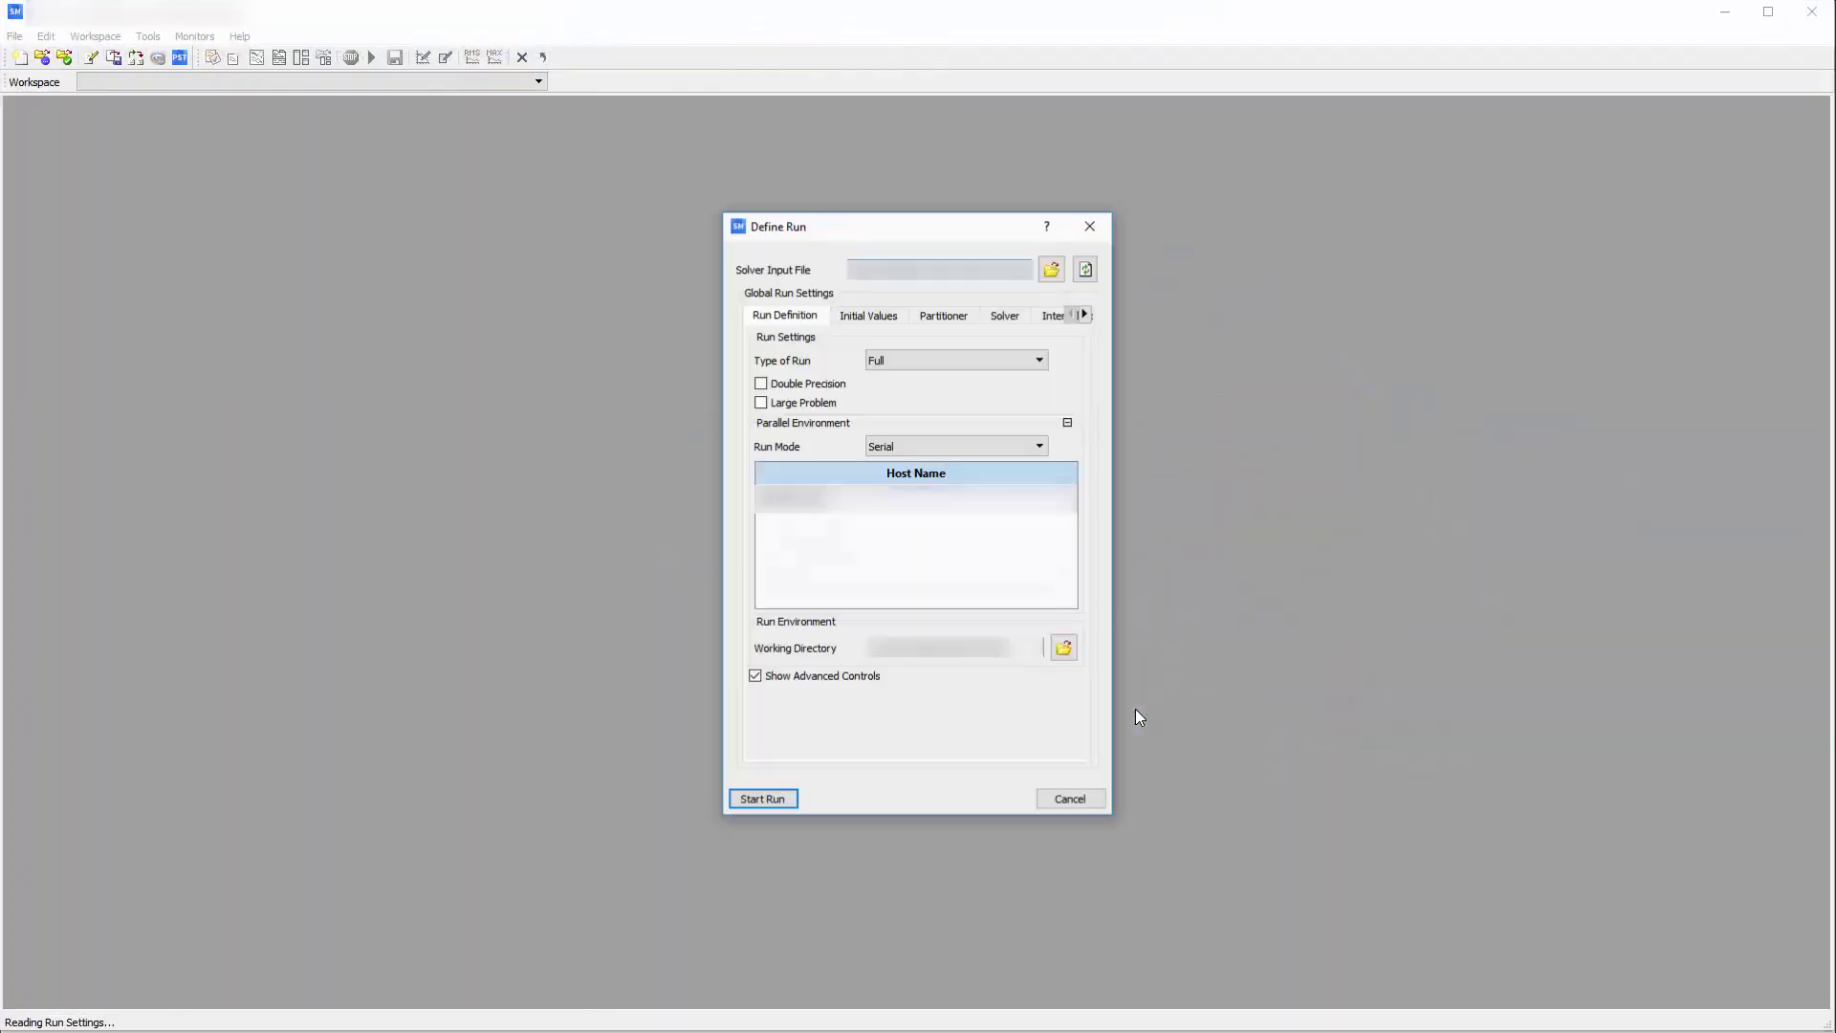
- Start the steady-state solver run, then close the Solver Manager once it finishes
left_click(777, 800)
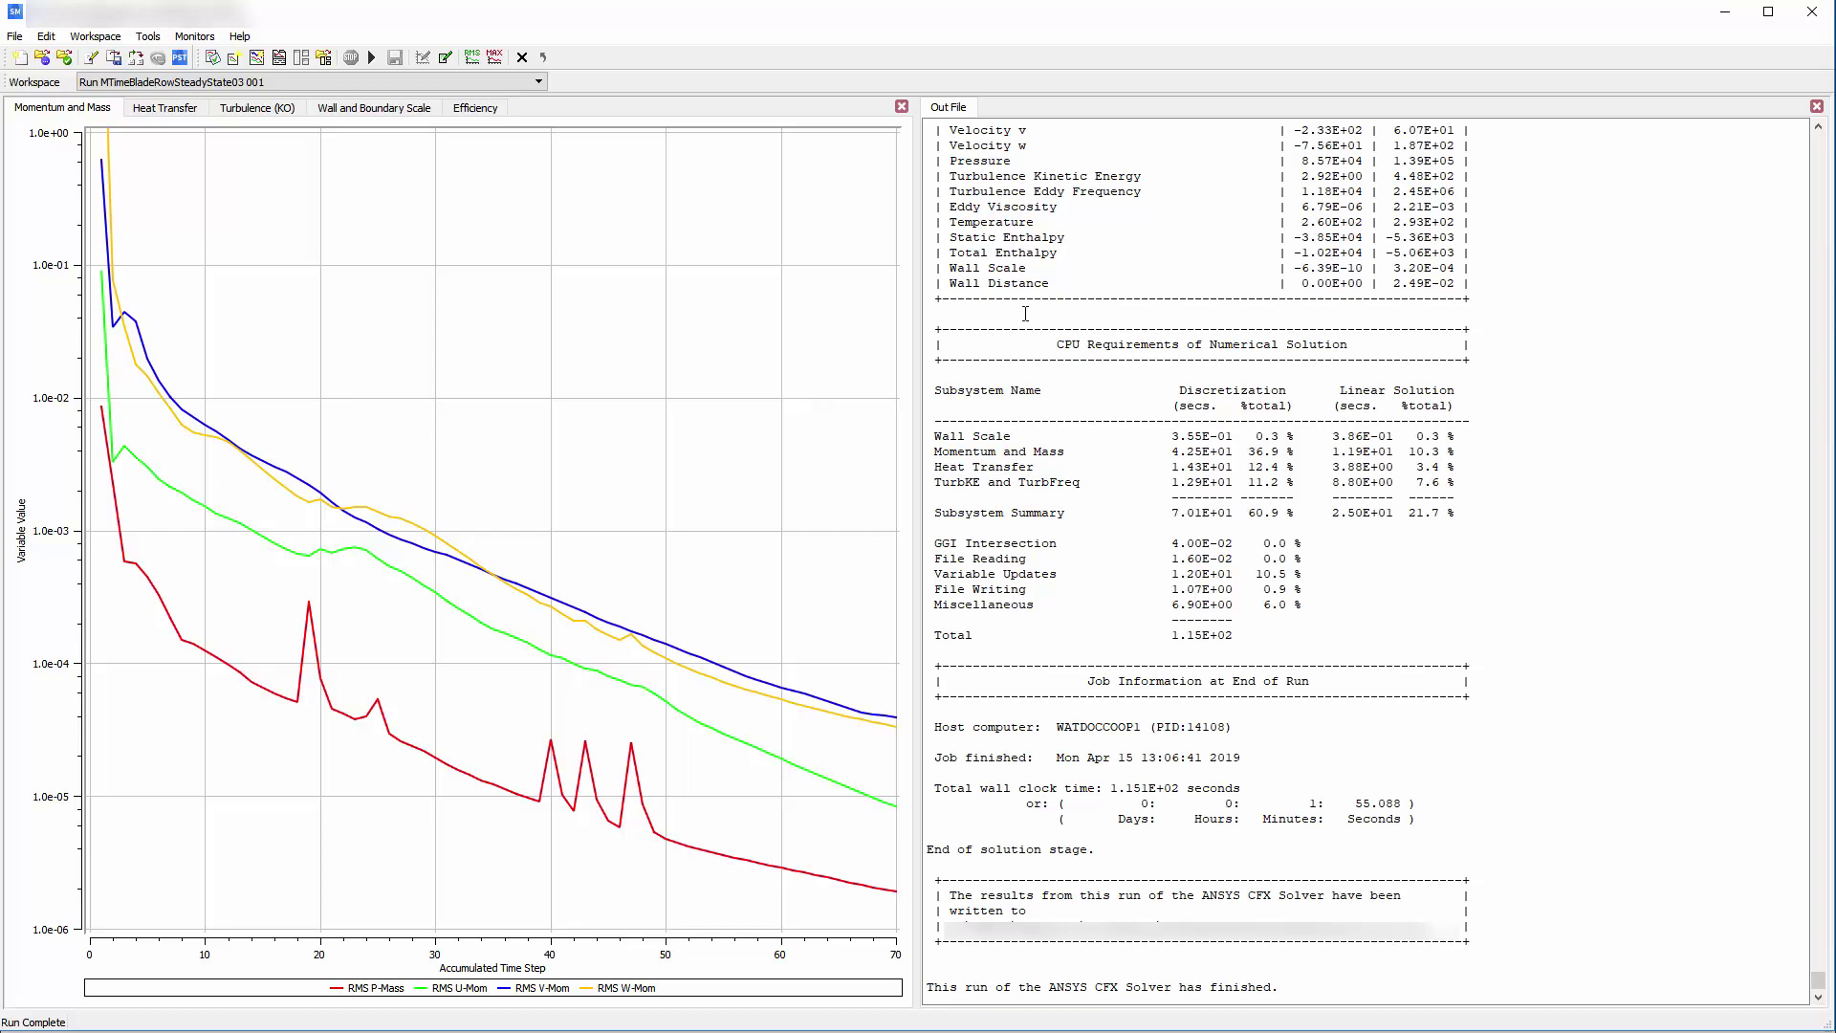
left_click(1811, 13)
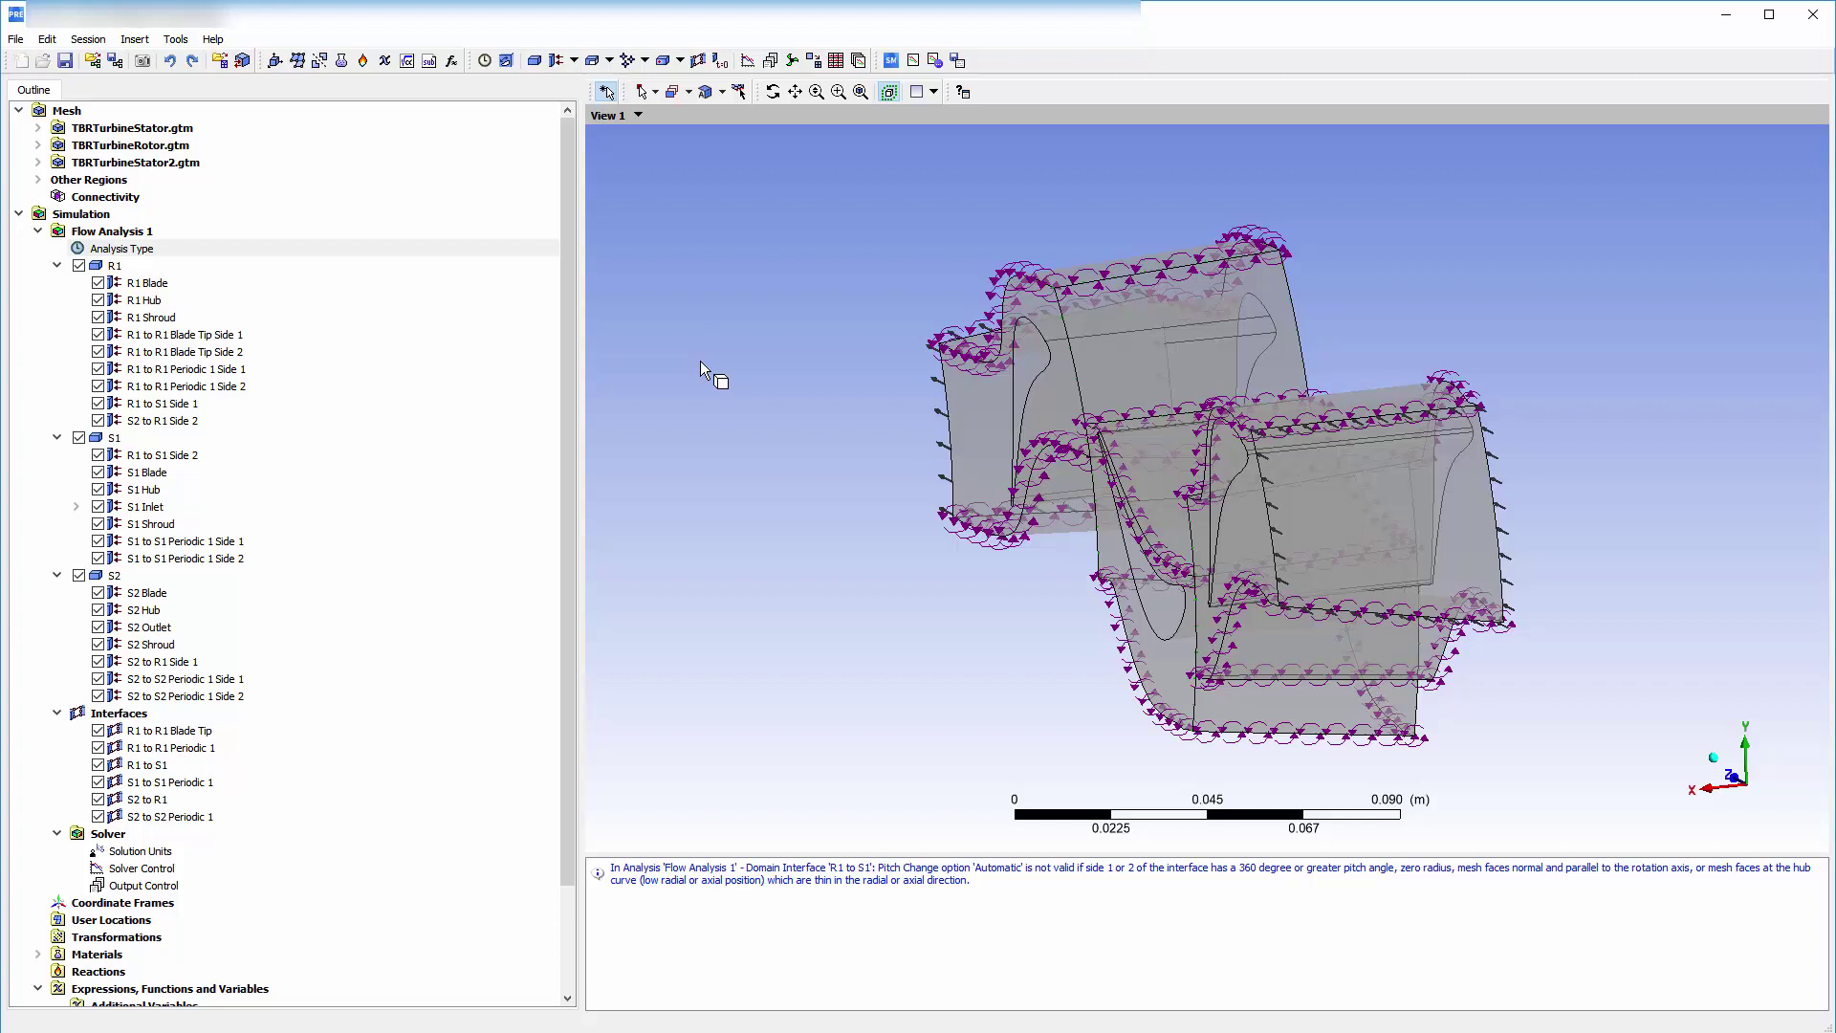
- Set Flow Analysis 1's analysis type Option to Transient Blade Row
double_click(145, 247)
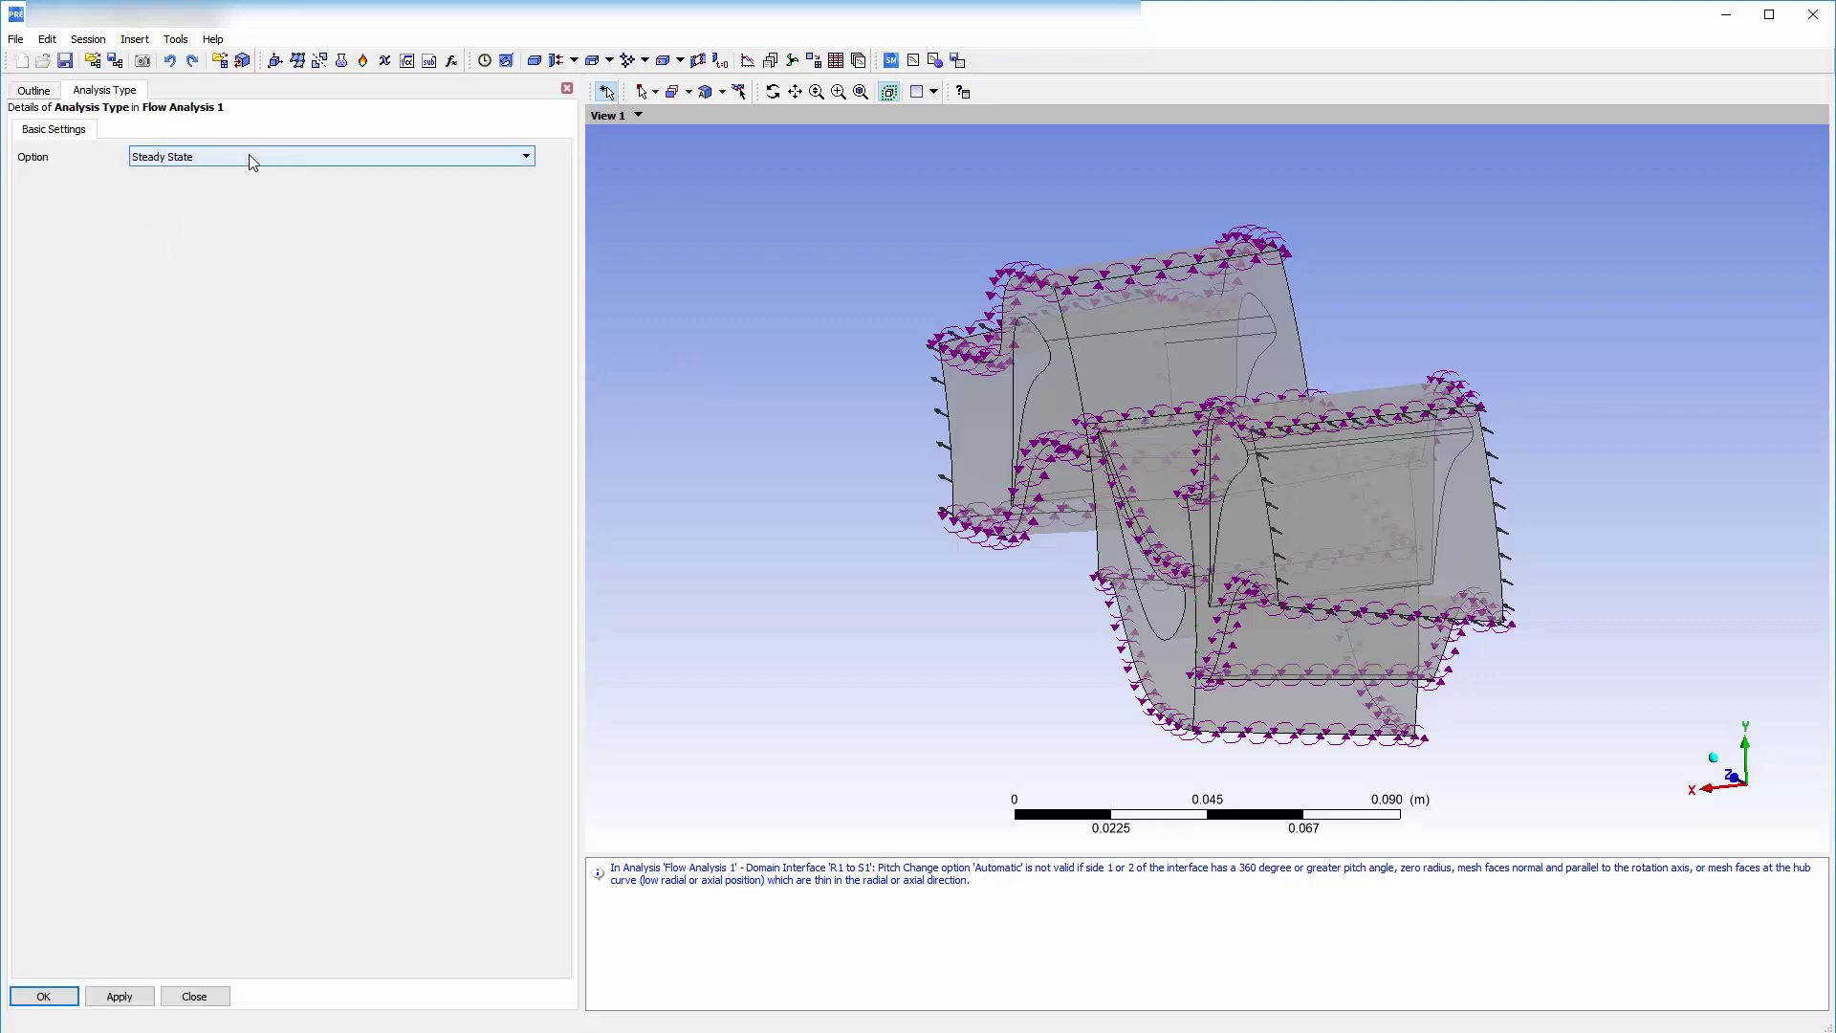
left_click(252, 160)
left_click(182, 207)
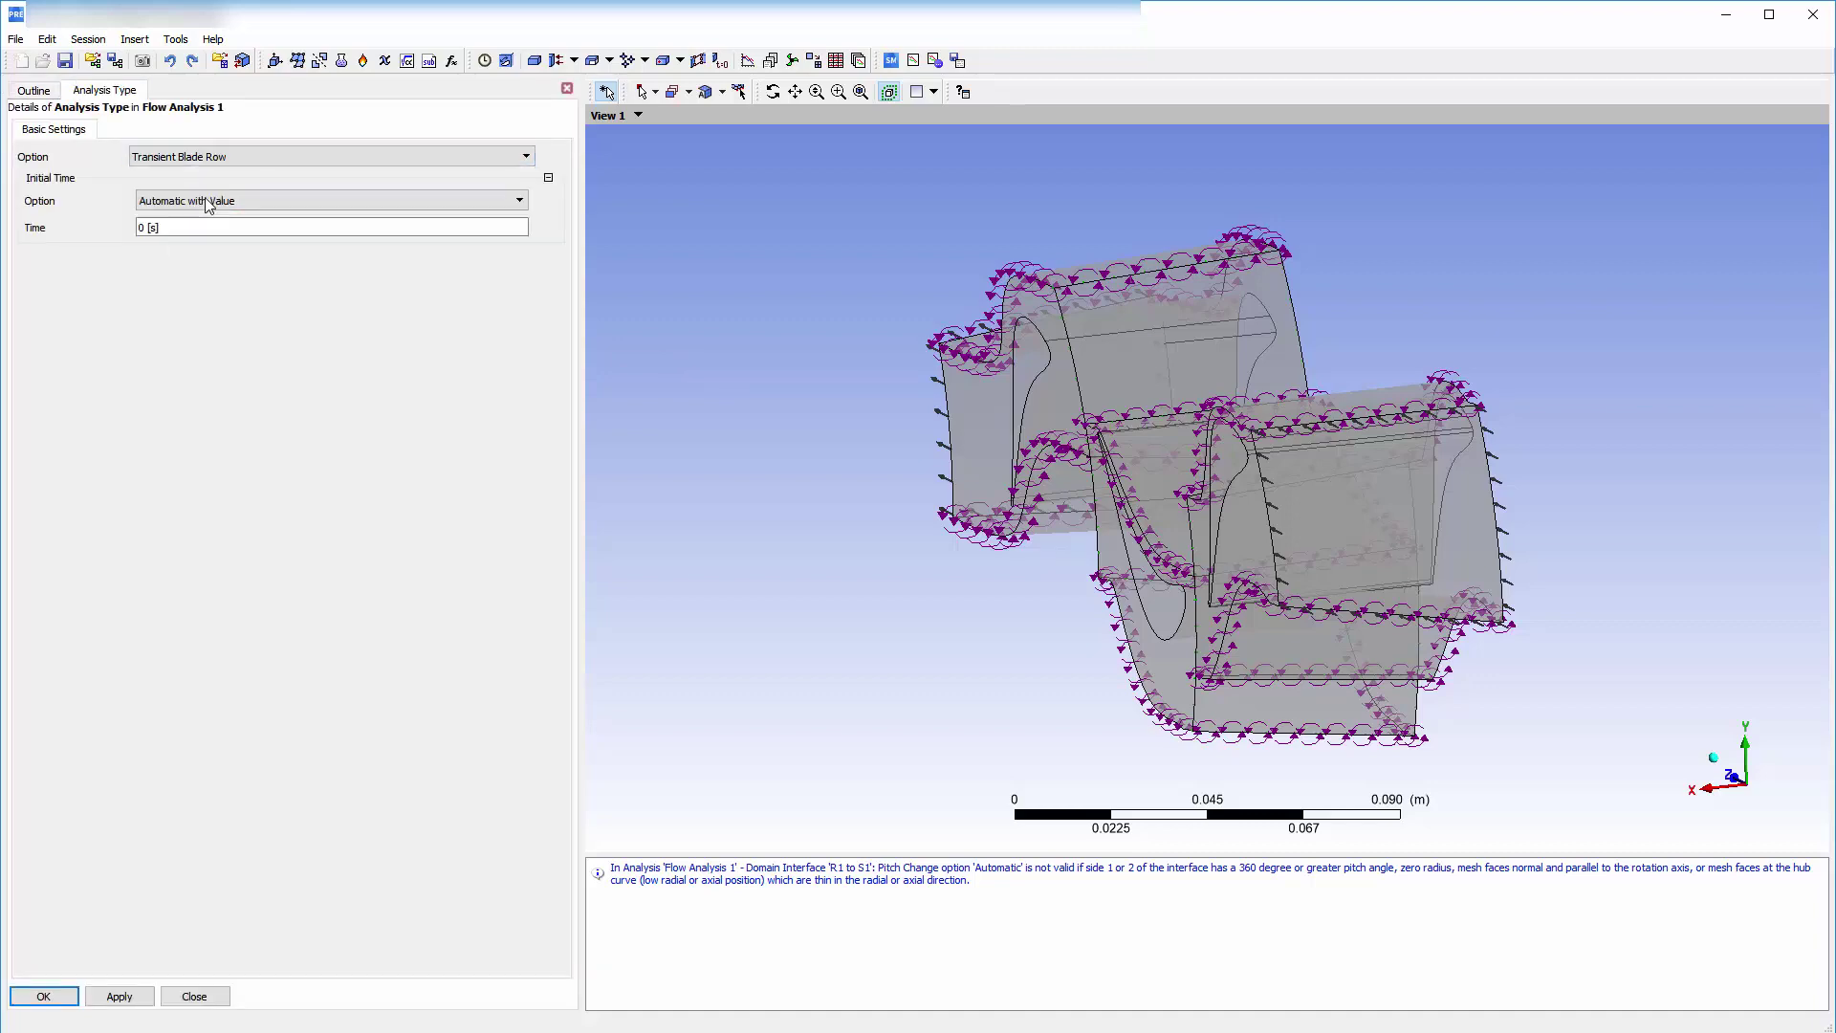
left_click(44, 997)
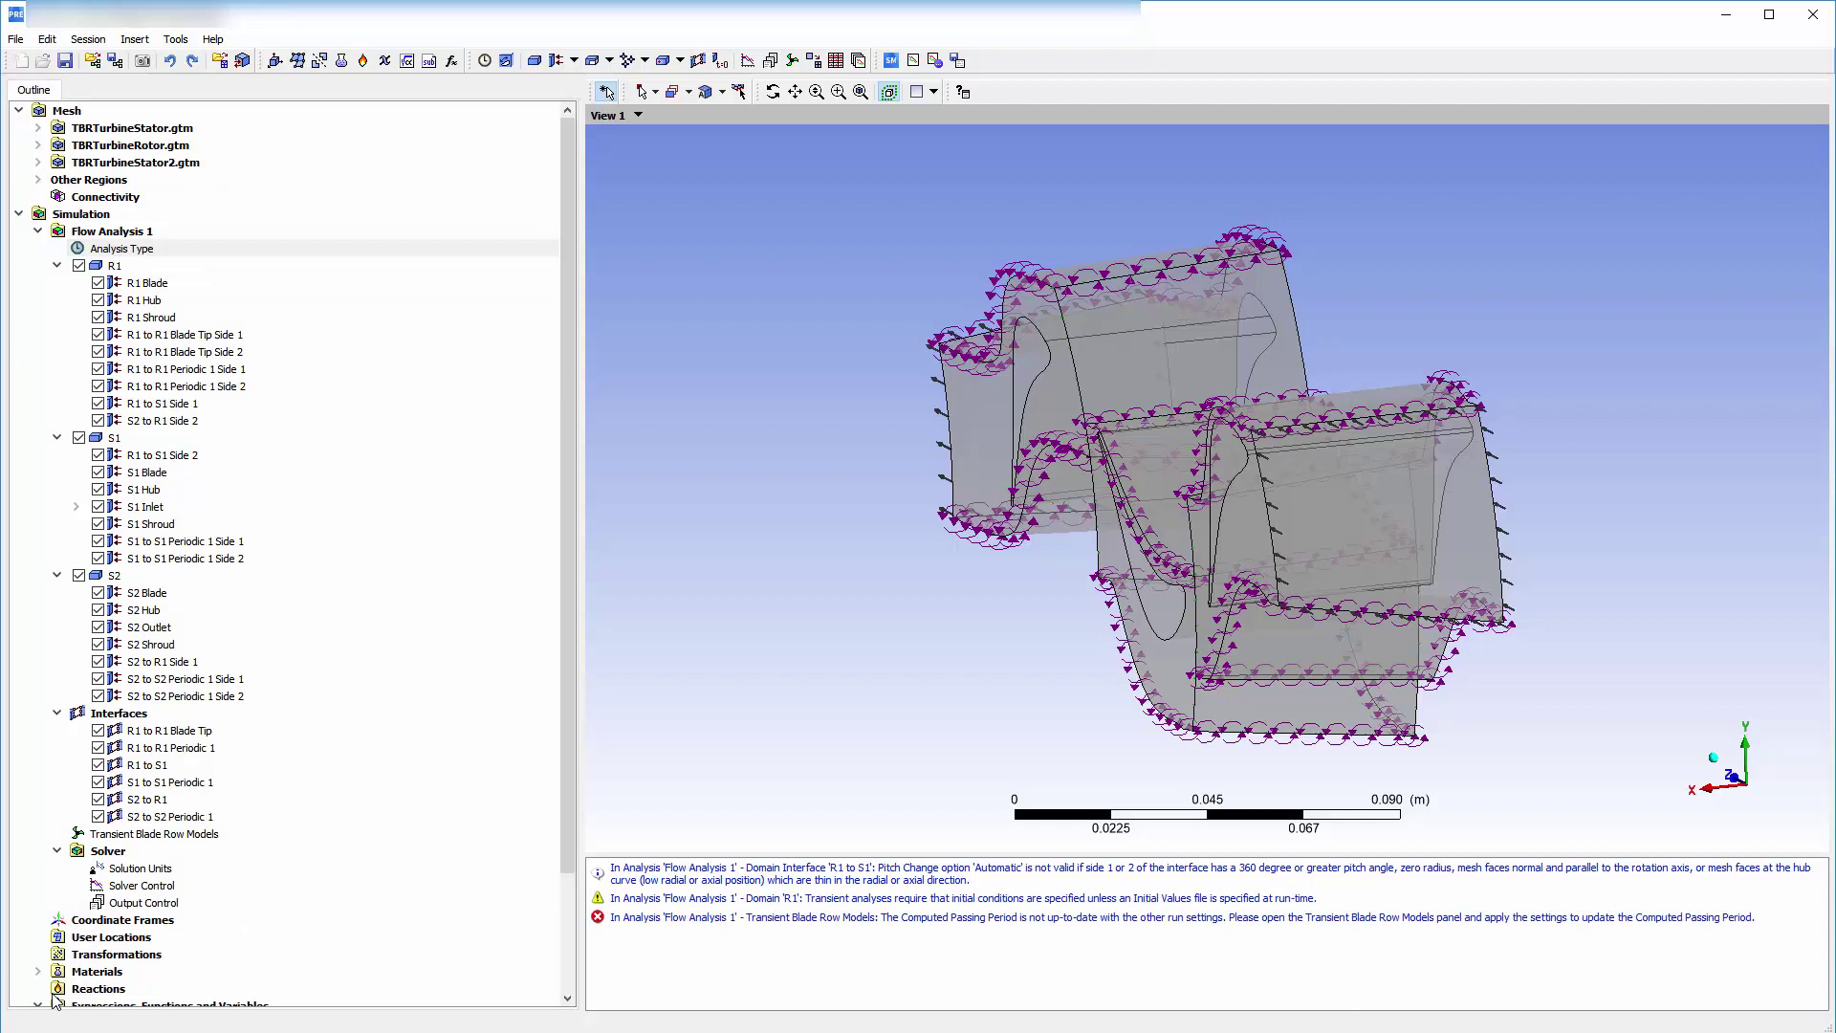
- Set the R1 to S1 interface's frame change model to Transient Rotor Stator
double_click(160, 765)
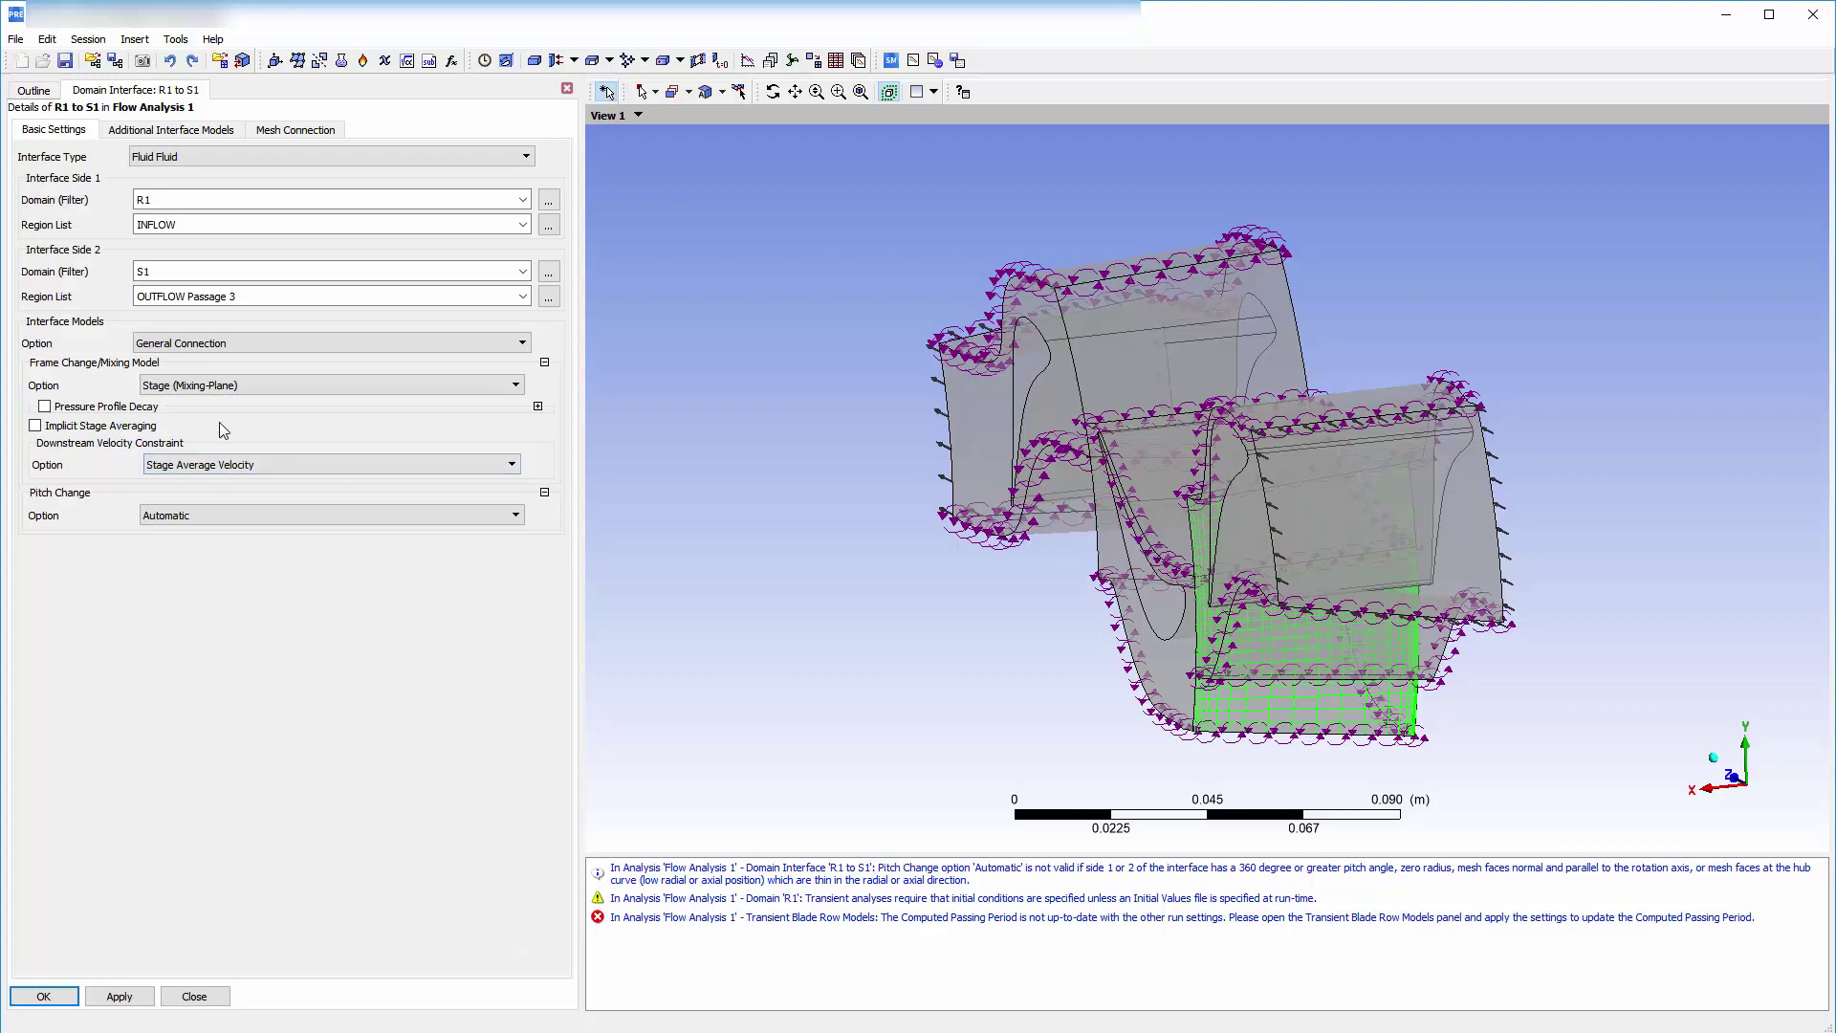
left_click(231, 386)
left_click(218, 446)
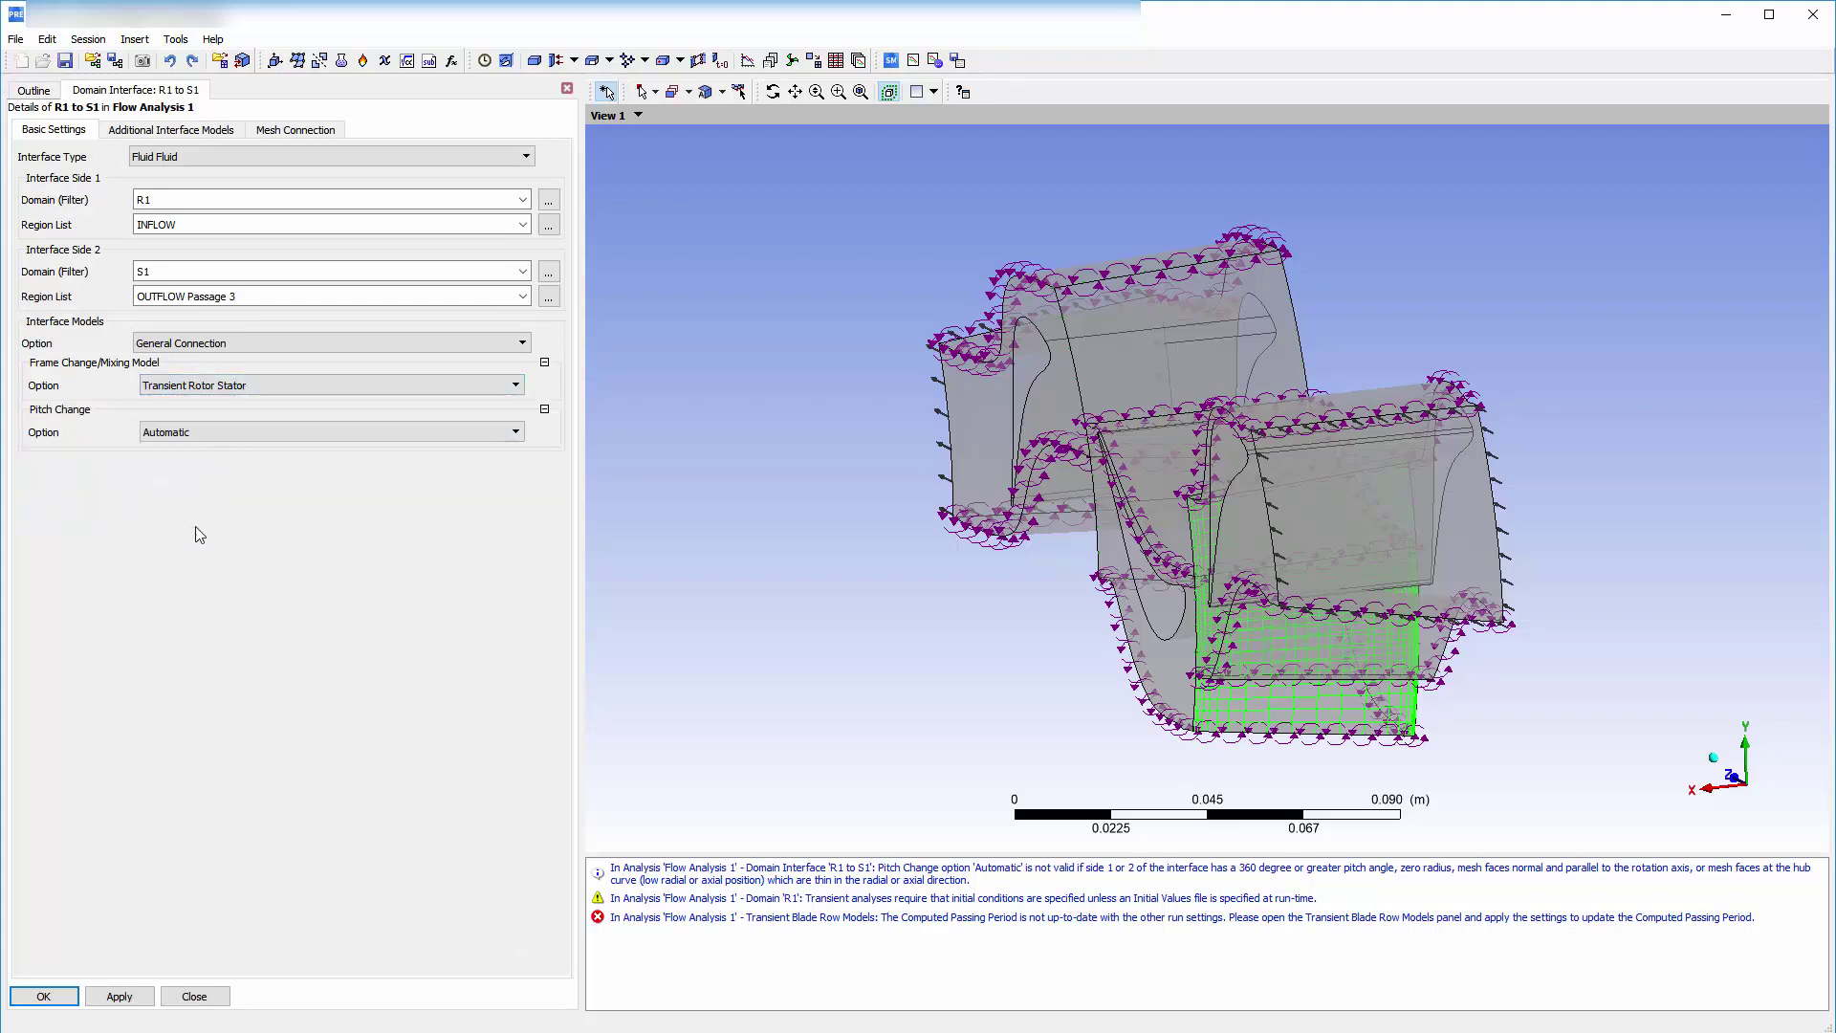
left_click(43, 996)
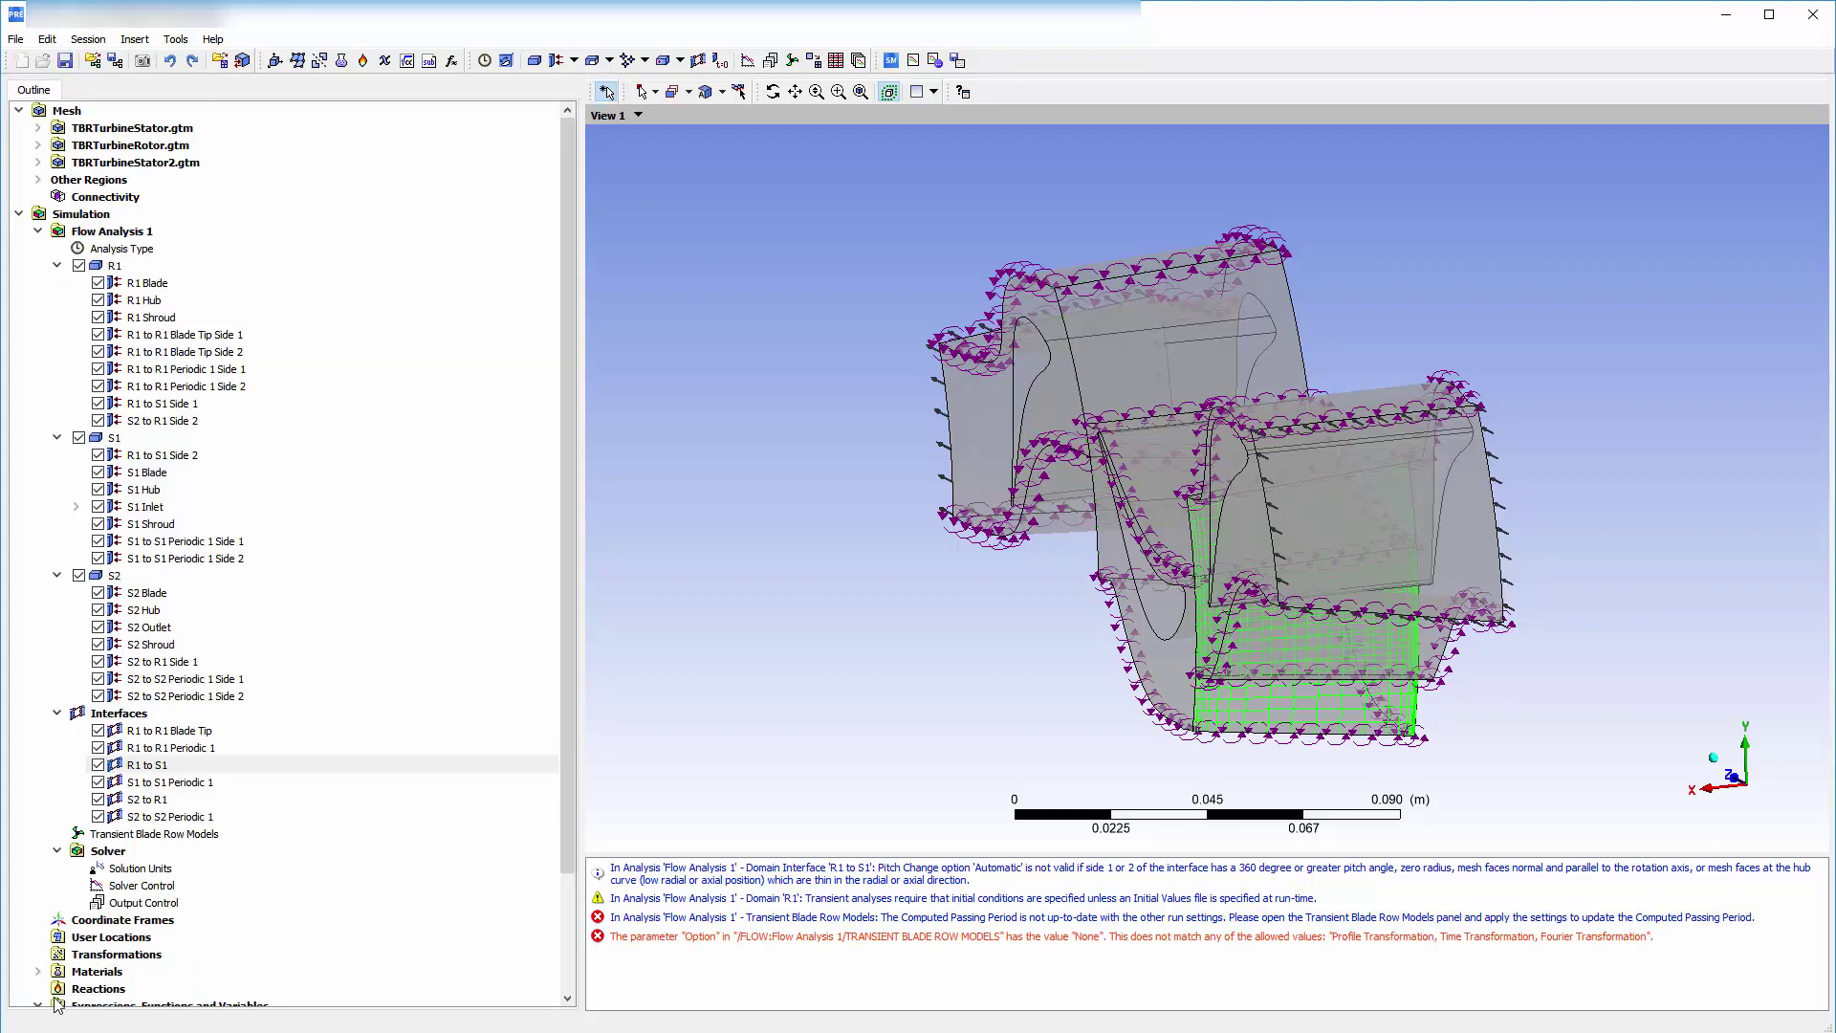
- Set the S2 to R1 interface's frame change model to Transient Rotor Stator
double_click(160, 807)
left_click(195, 386)
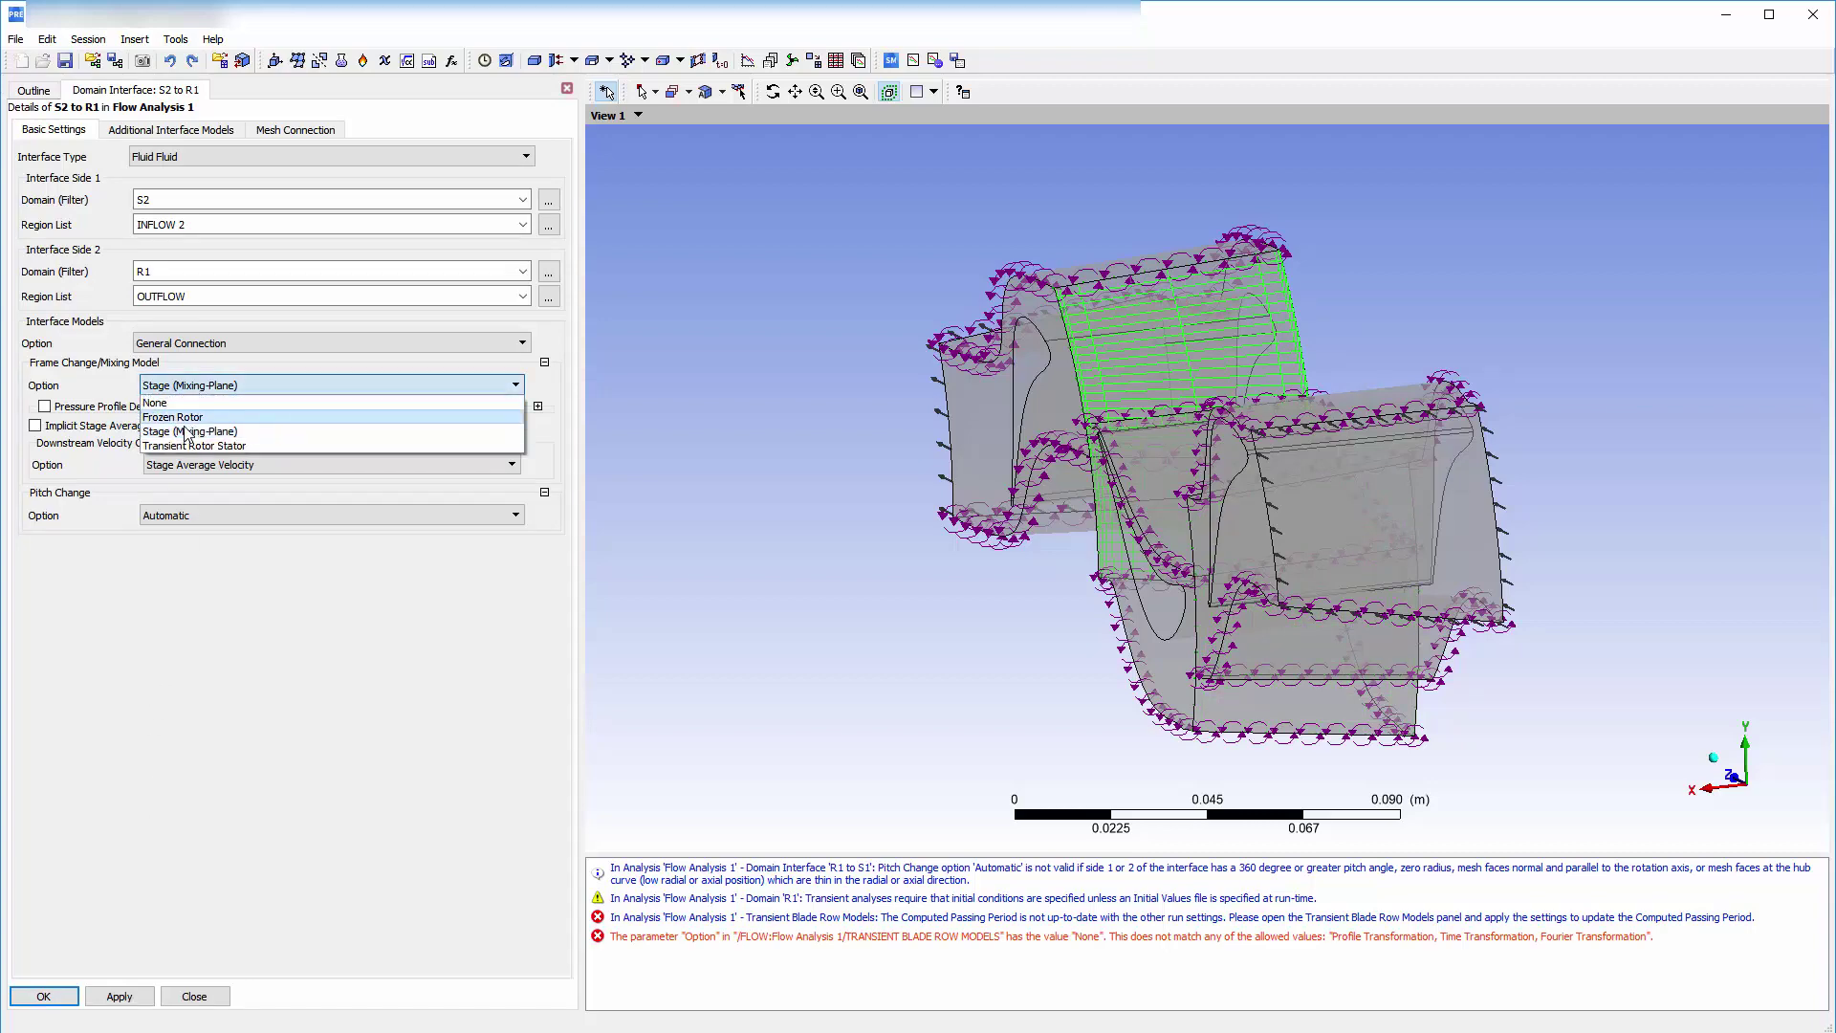
left_click(182, 445)
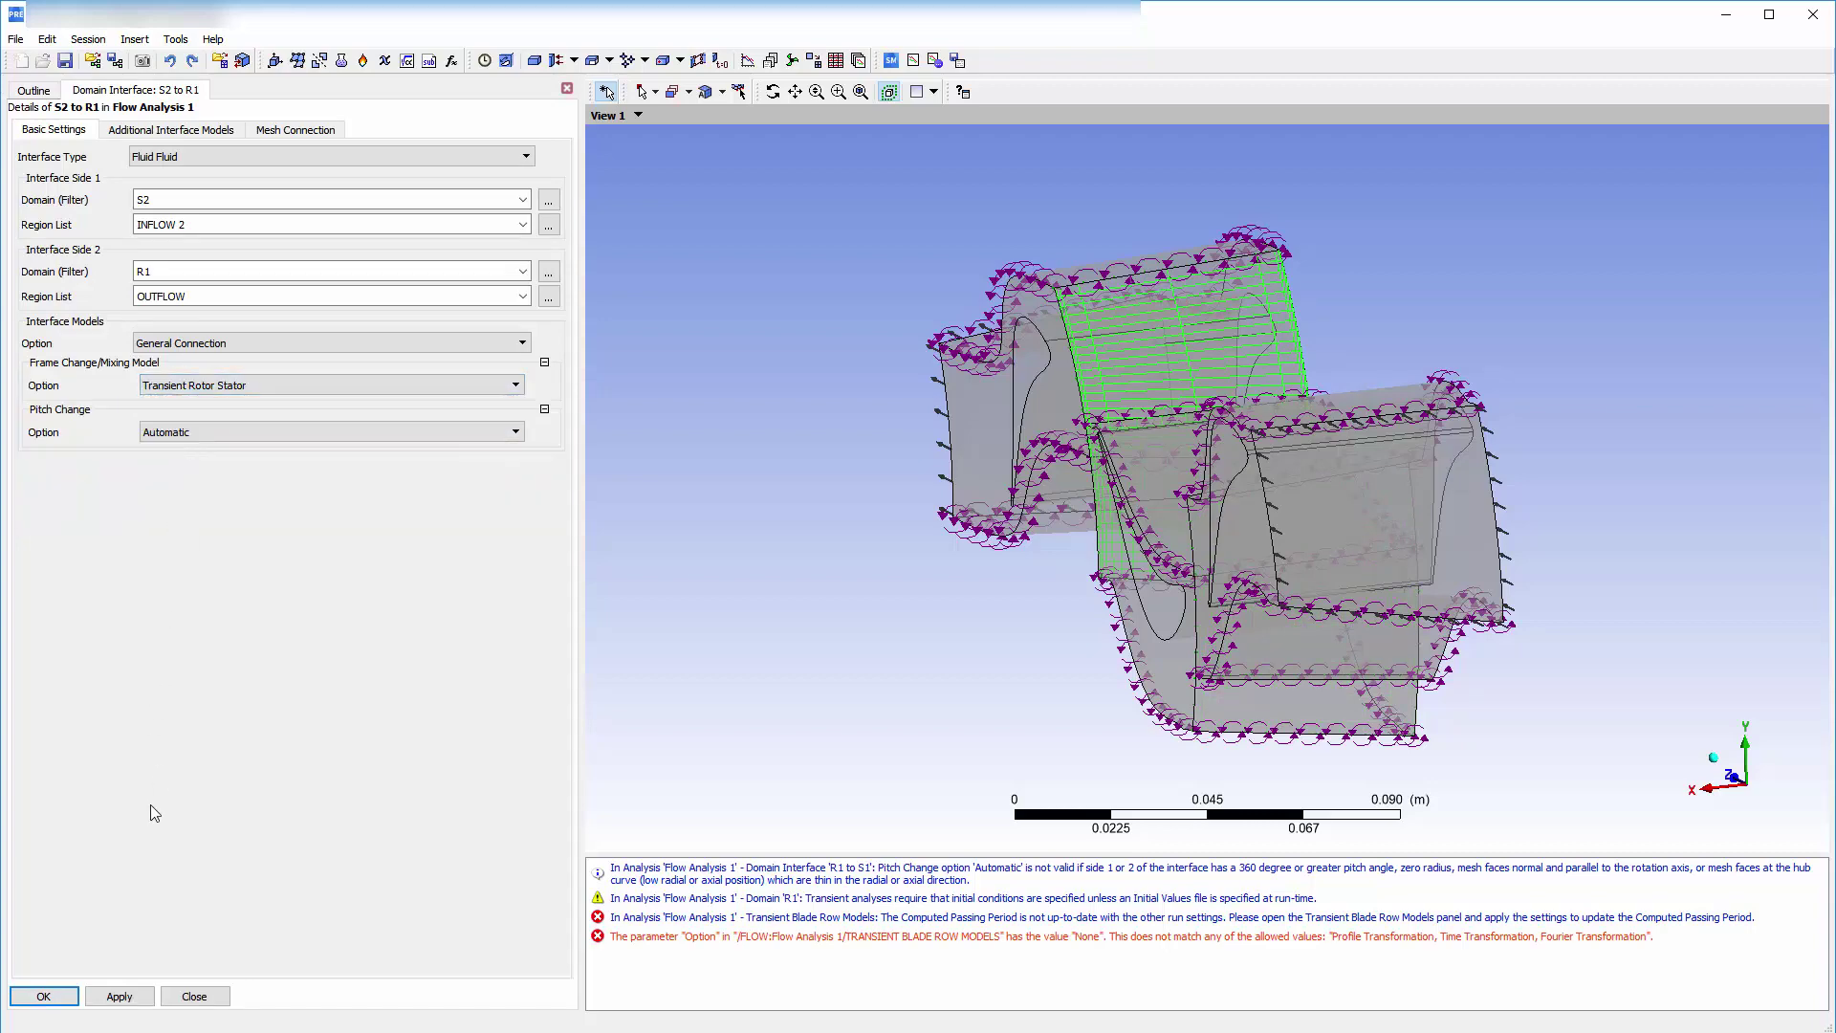
left_click(48, 996)
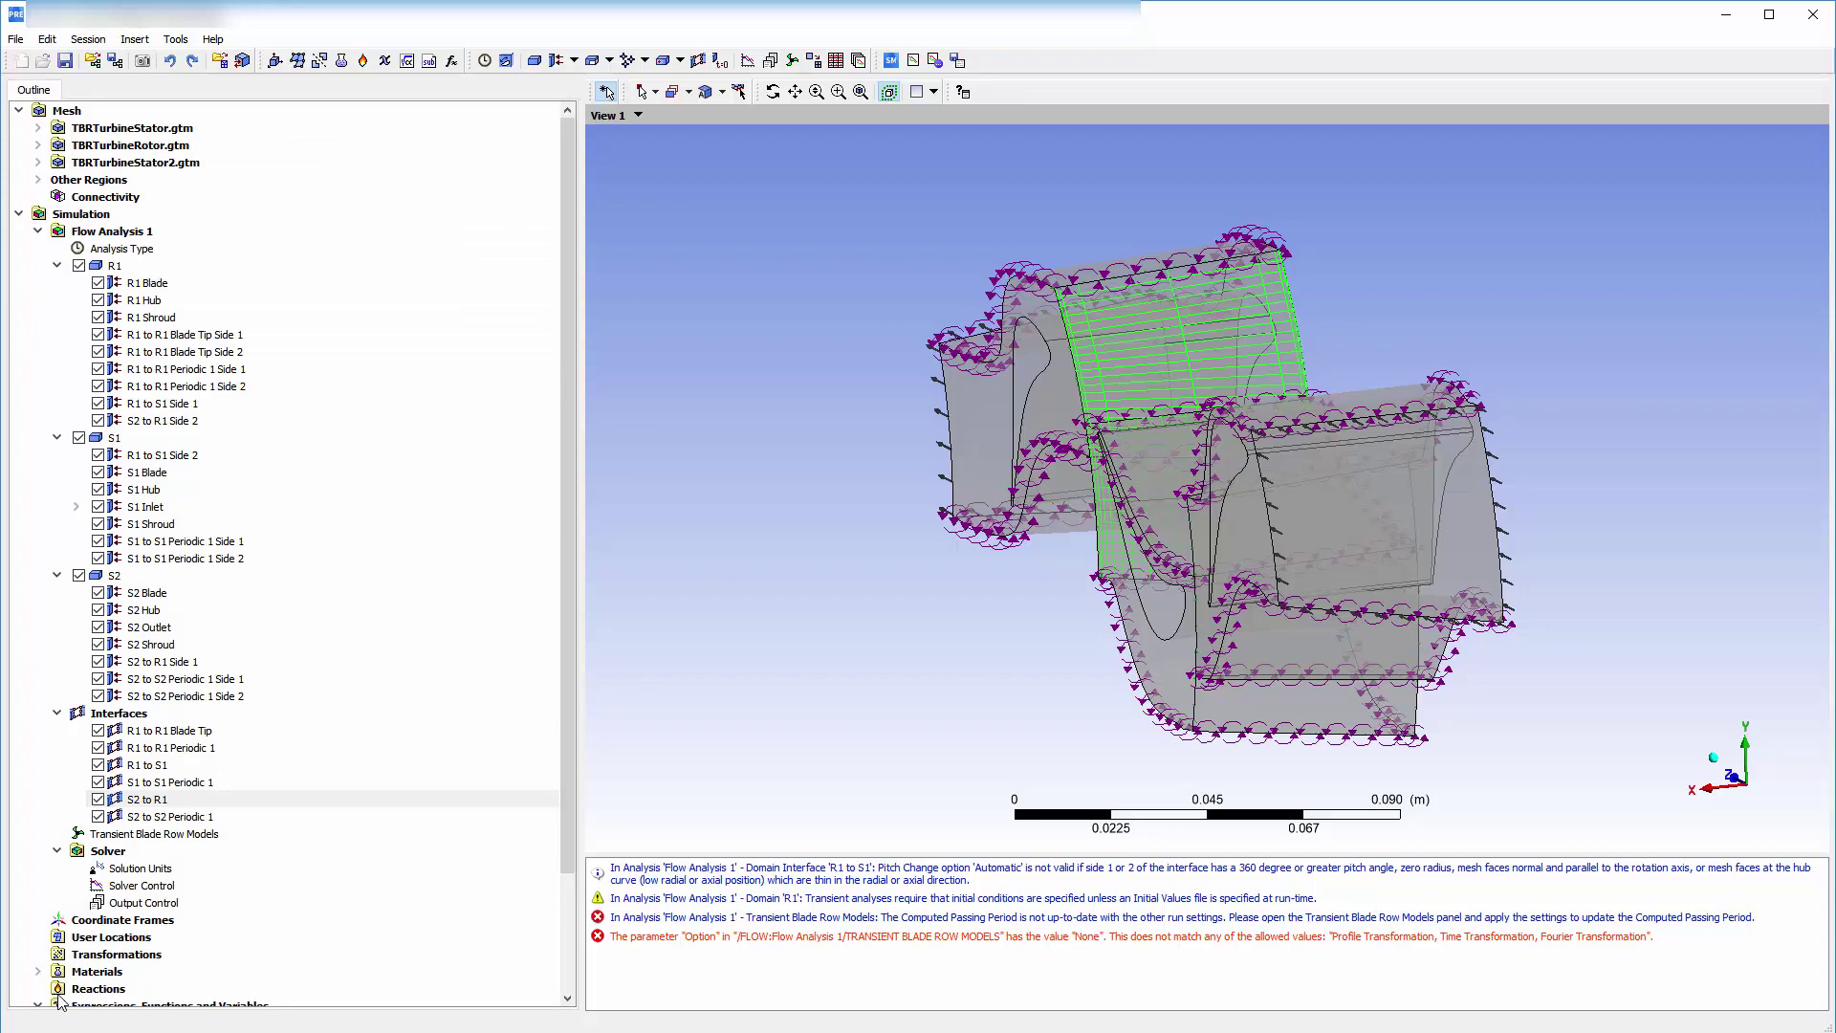
- Use Time Transformation with Time Transformation 1, 60 timesteps per period and 10 periods per run
double_click(216, 836)
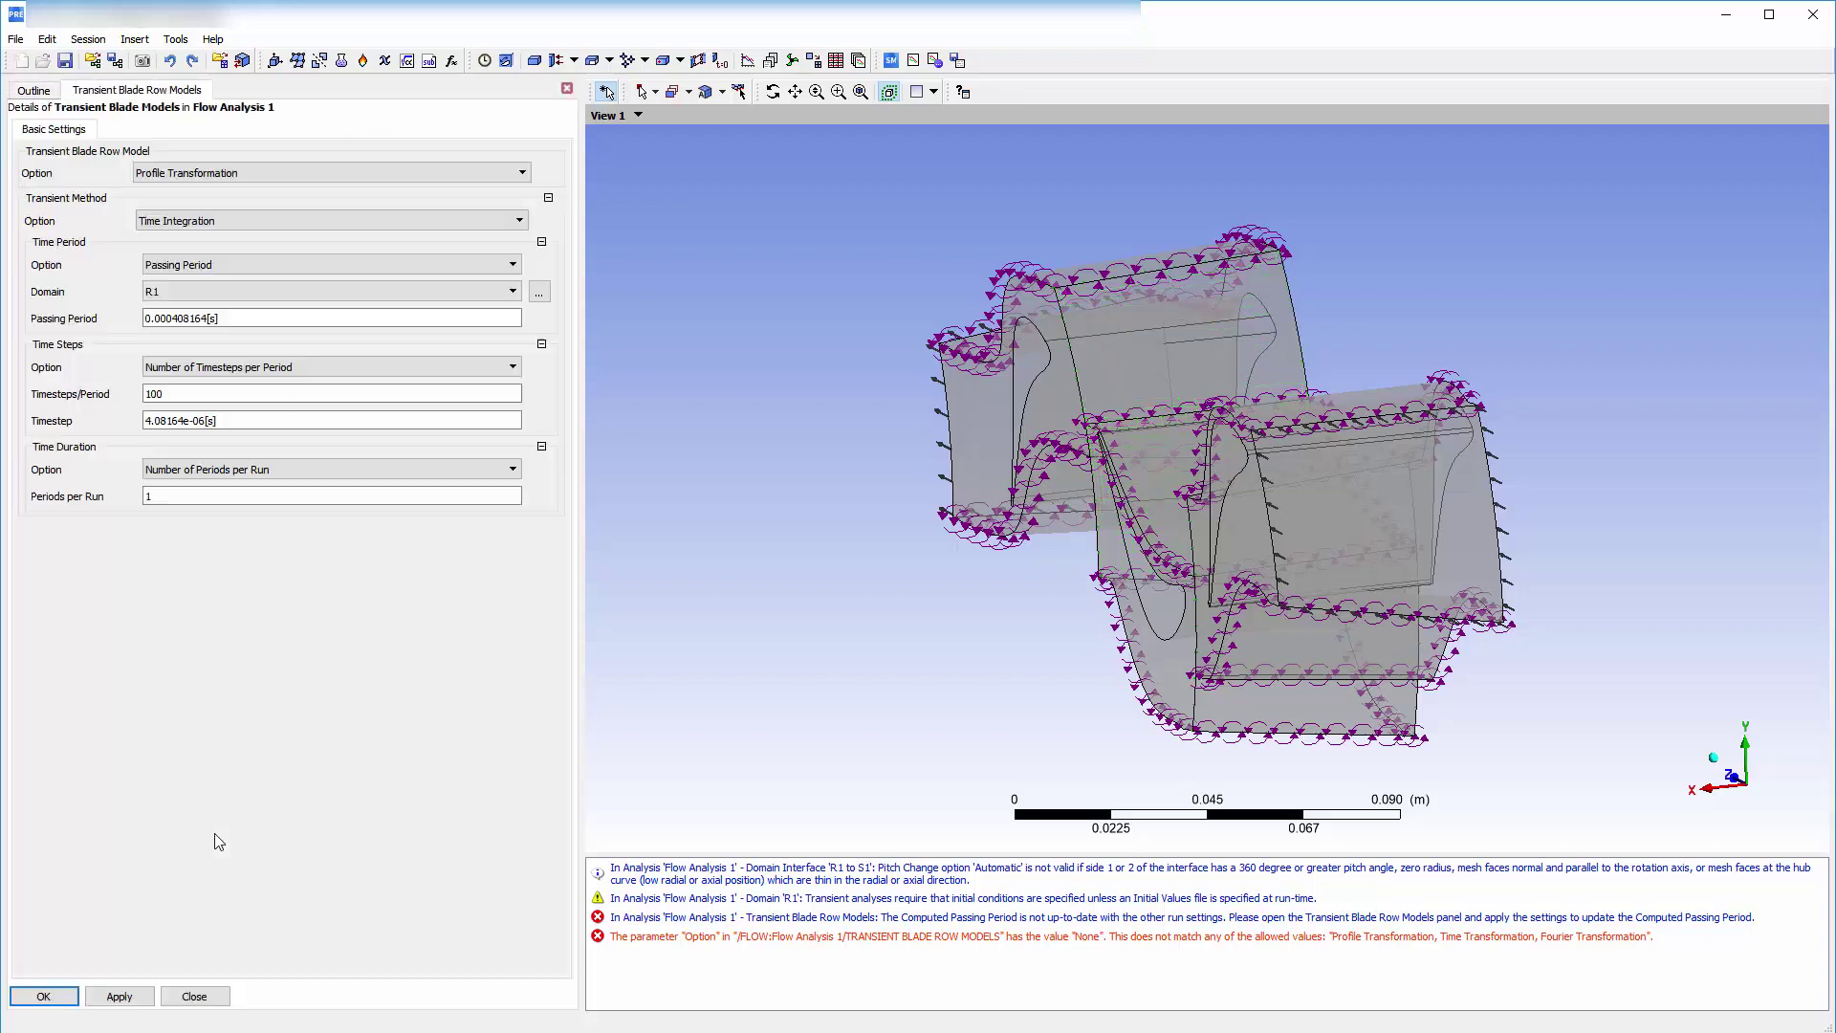
left_click(221, 173)
left_click(219, 210)
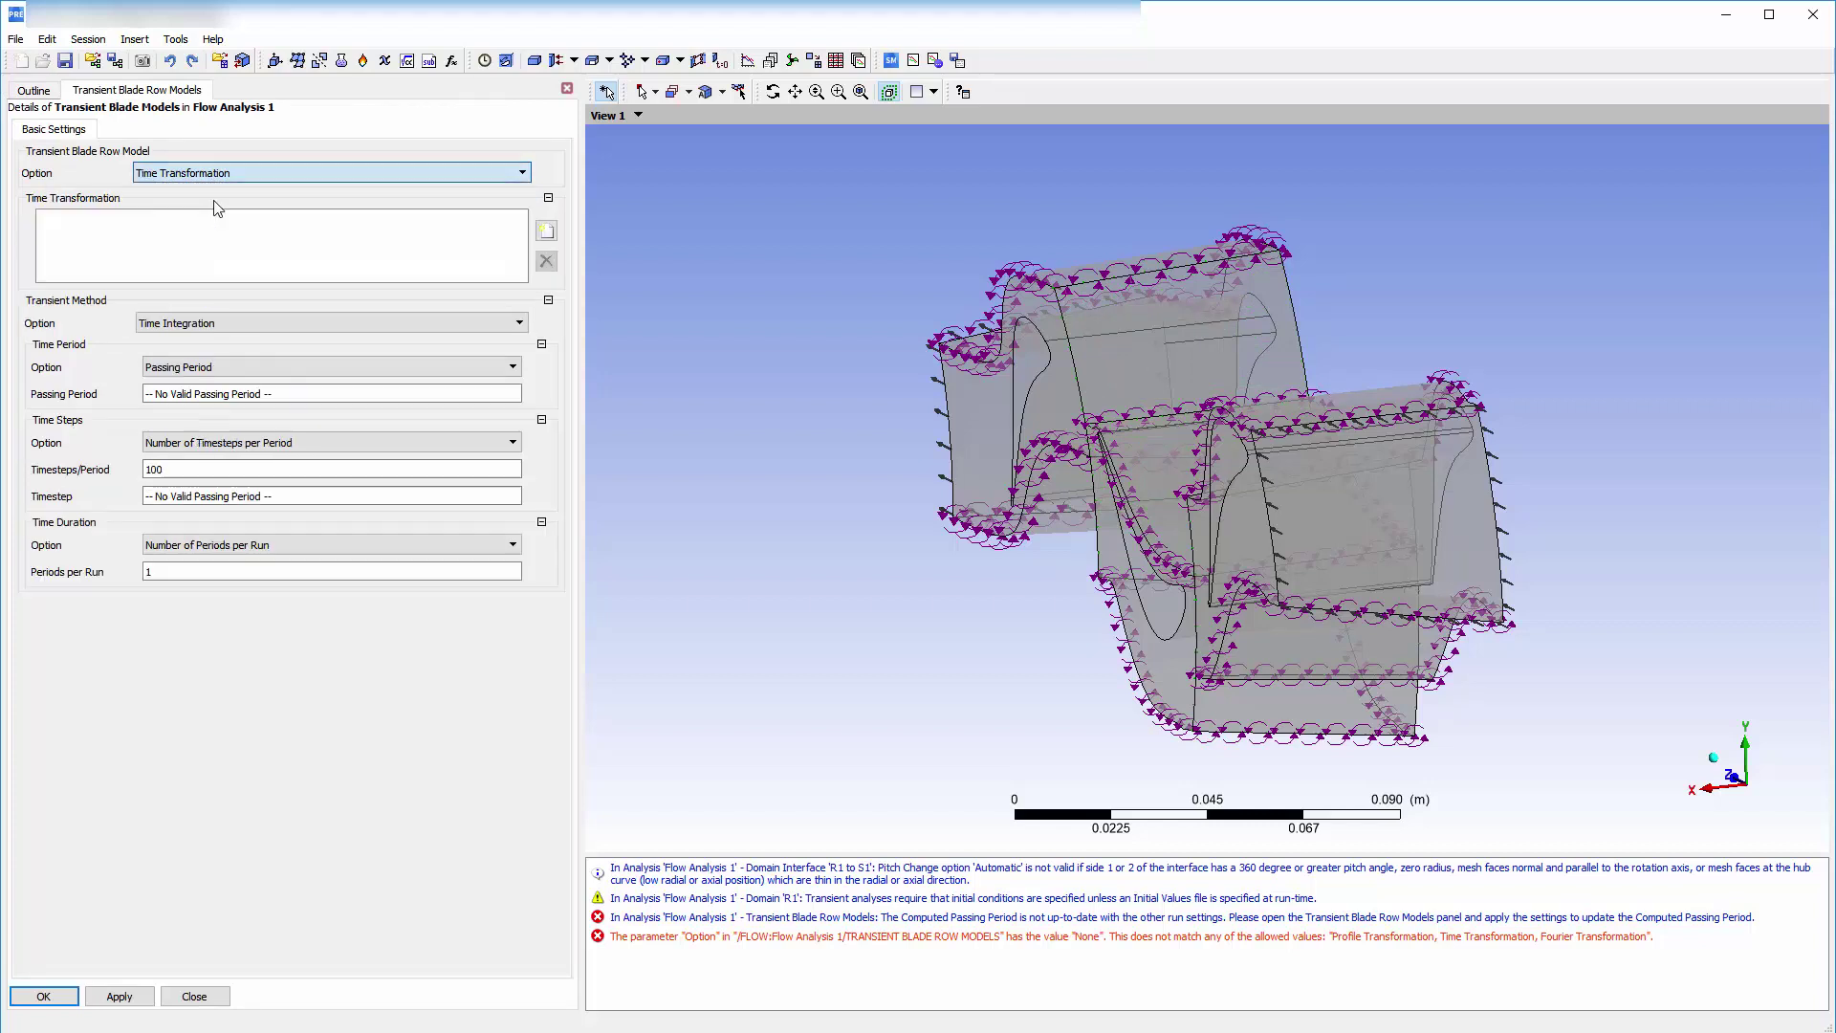
left_click(546, 231)
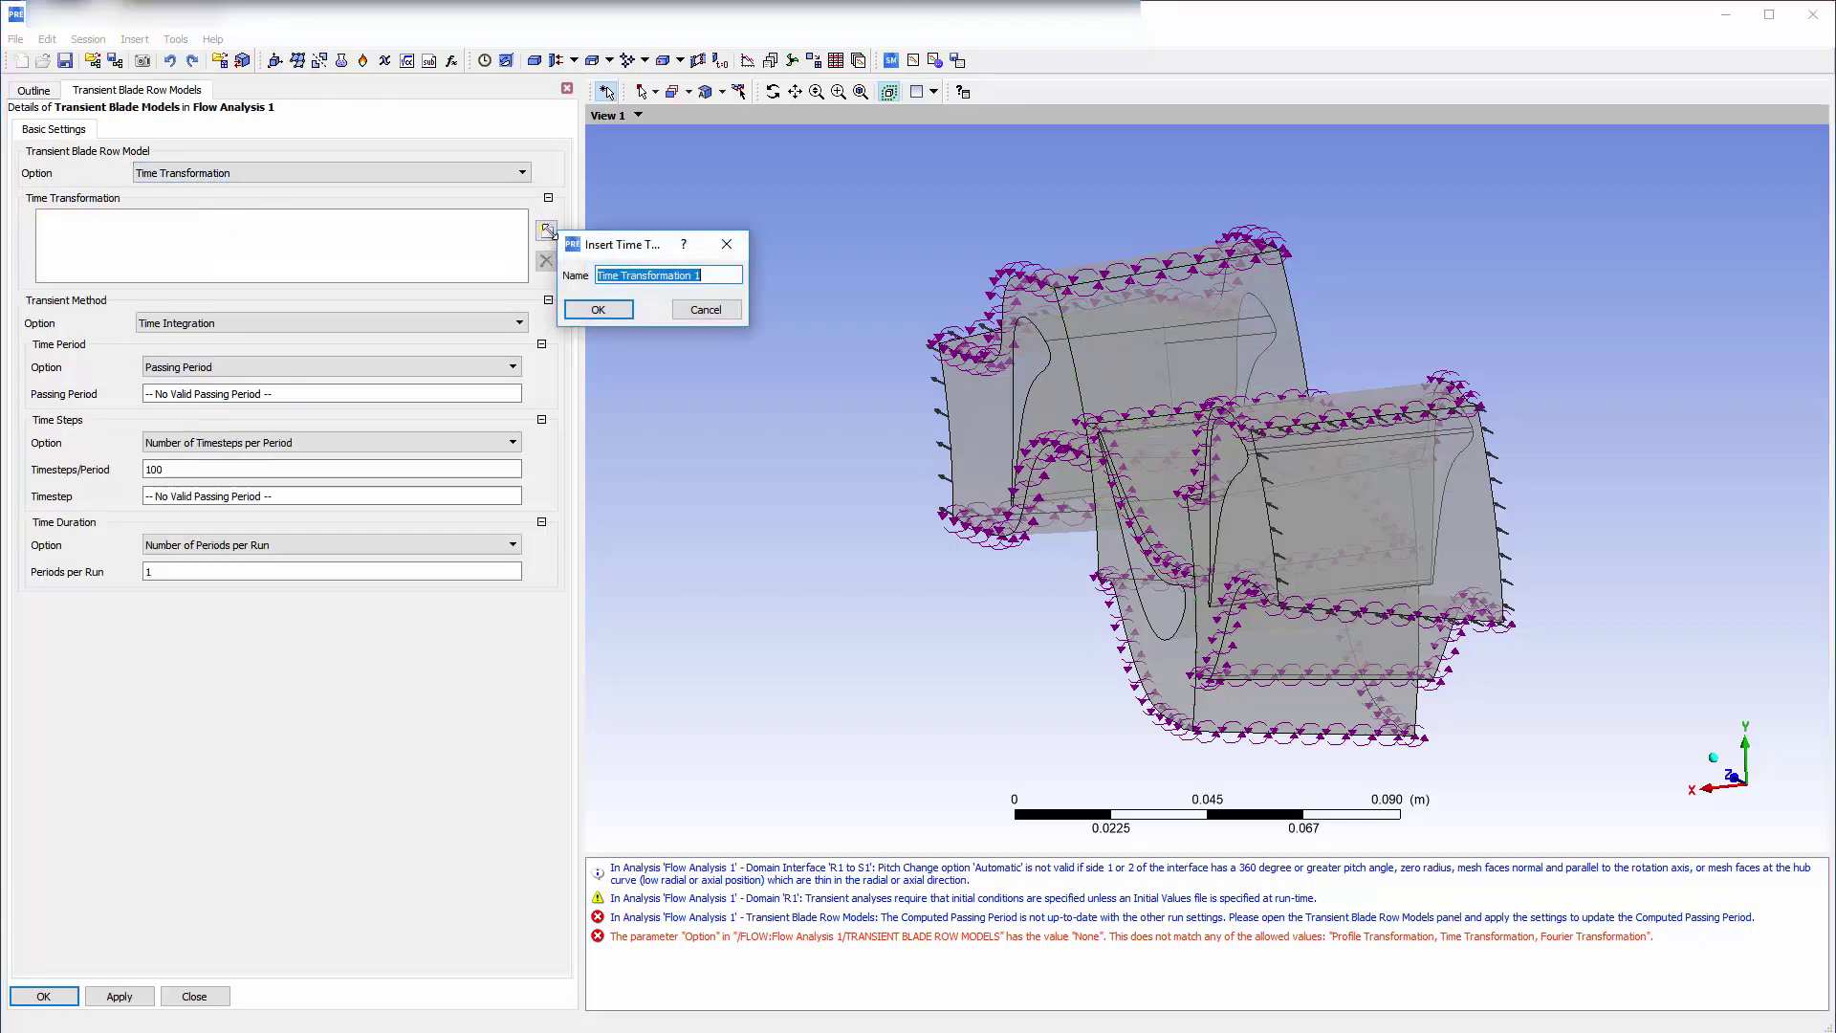
left_click(589, 313)
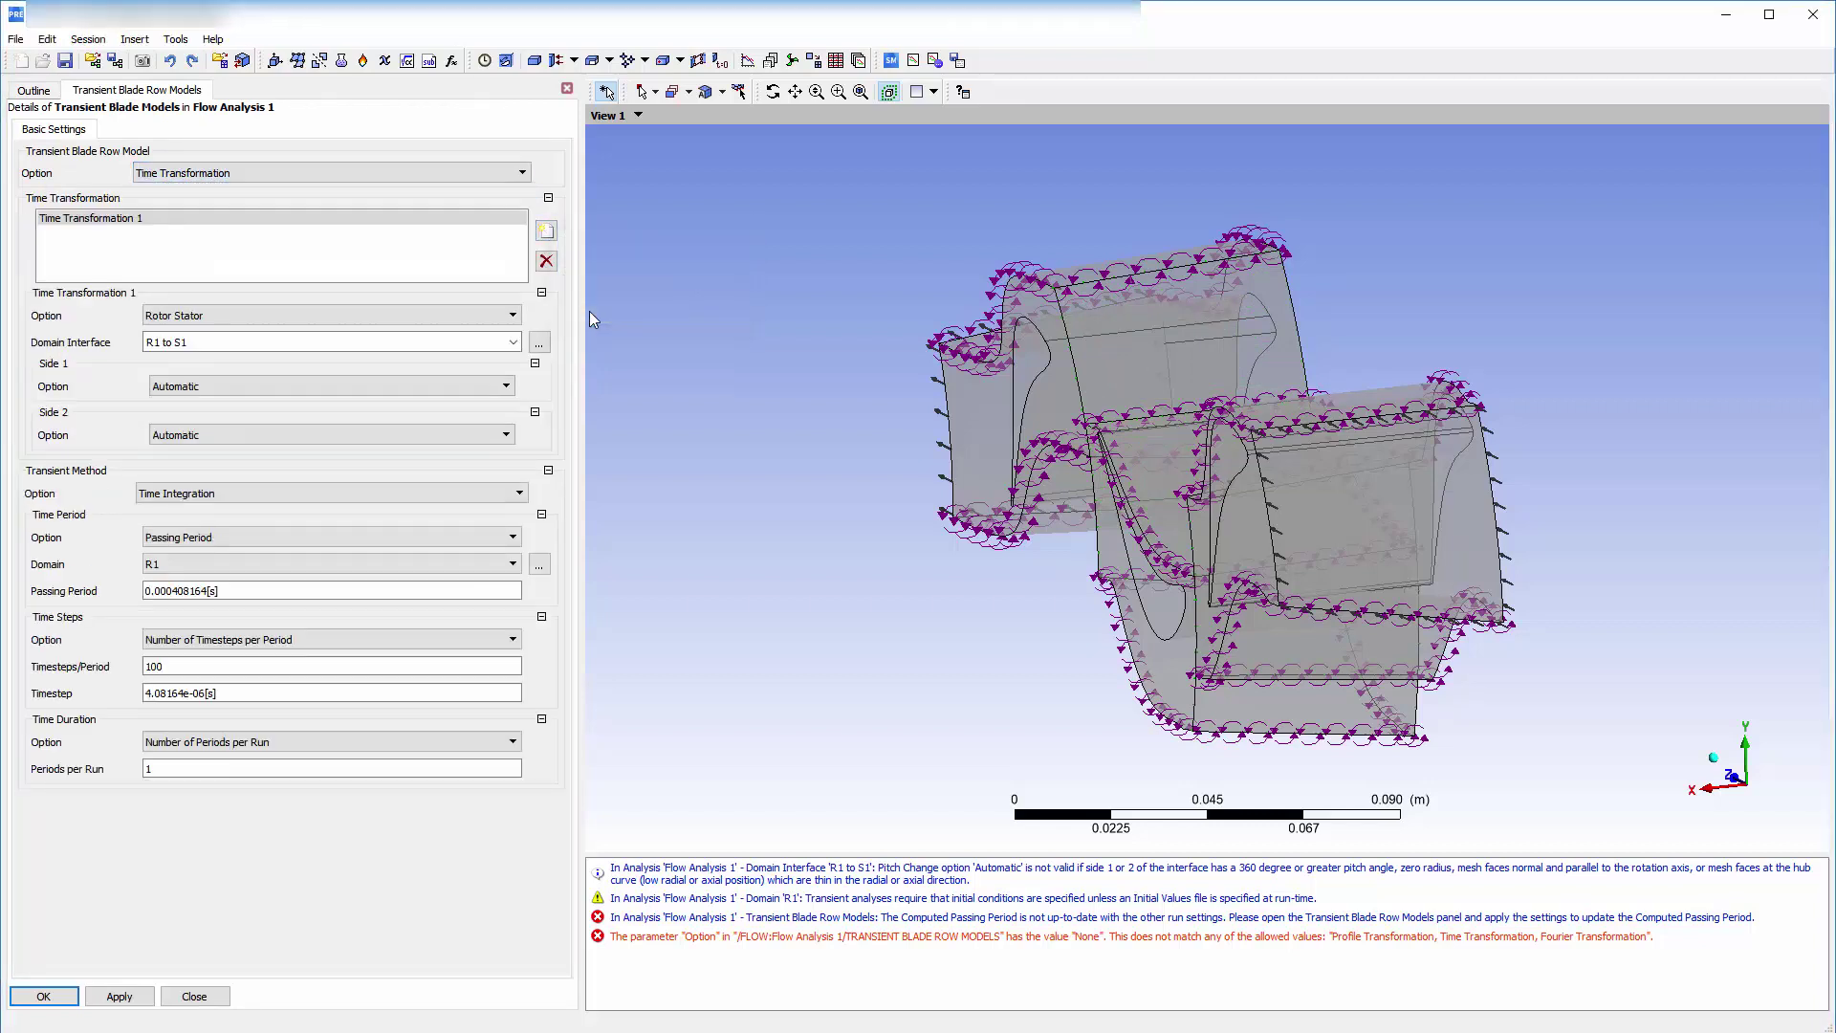
double_click(220, 667)
type("60")
double_click(191, 769)
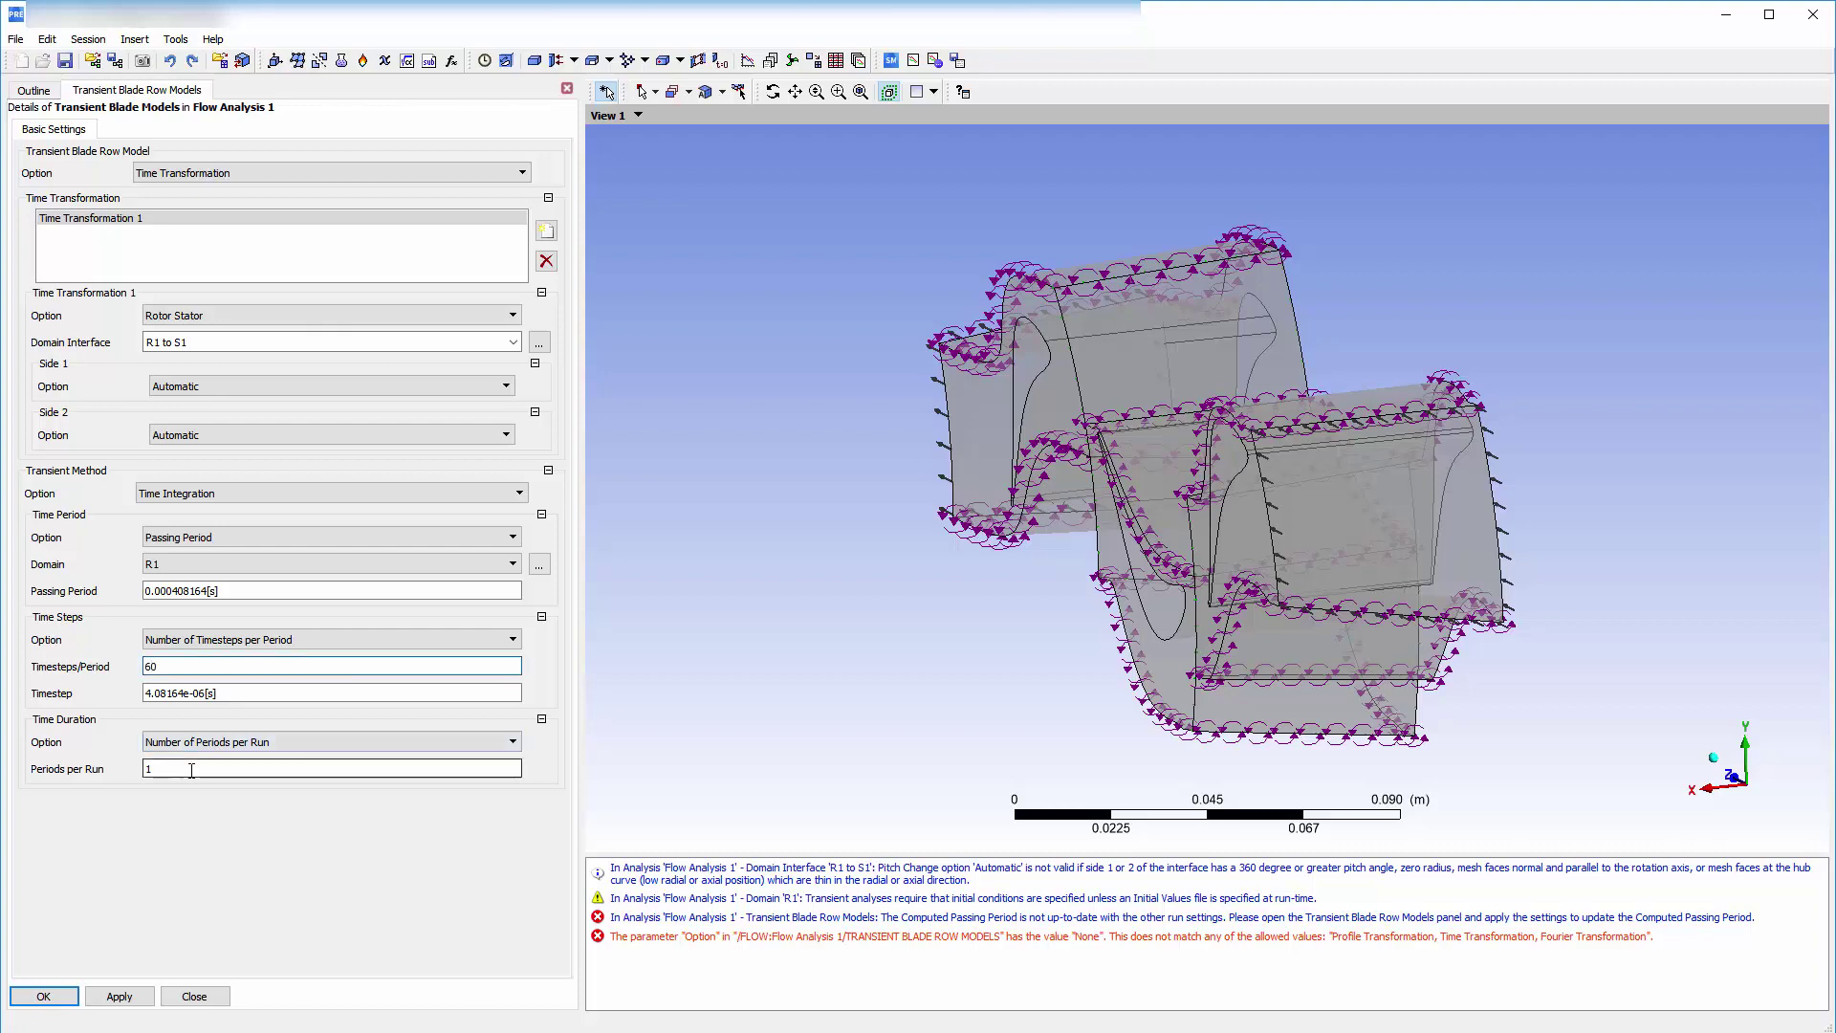
type("10")
left_click(120, 999)
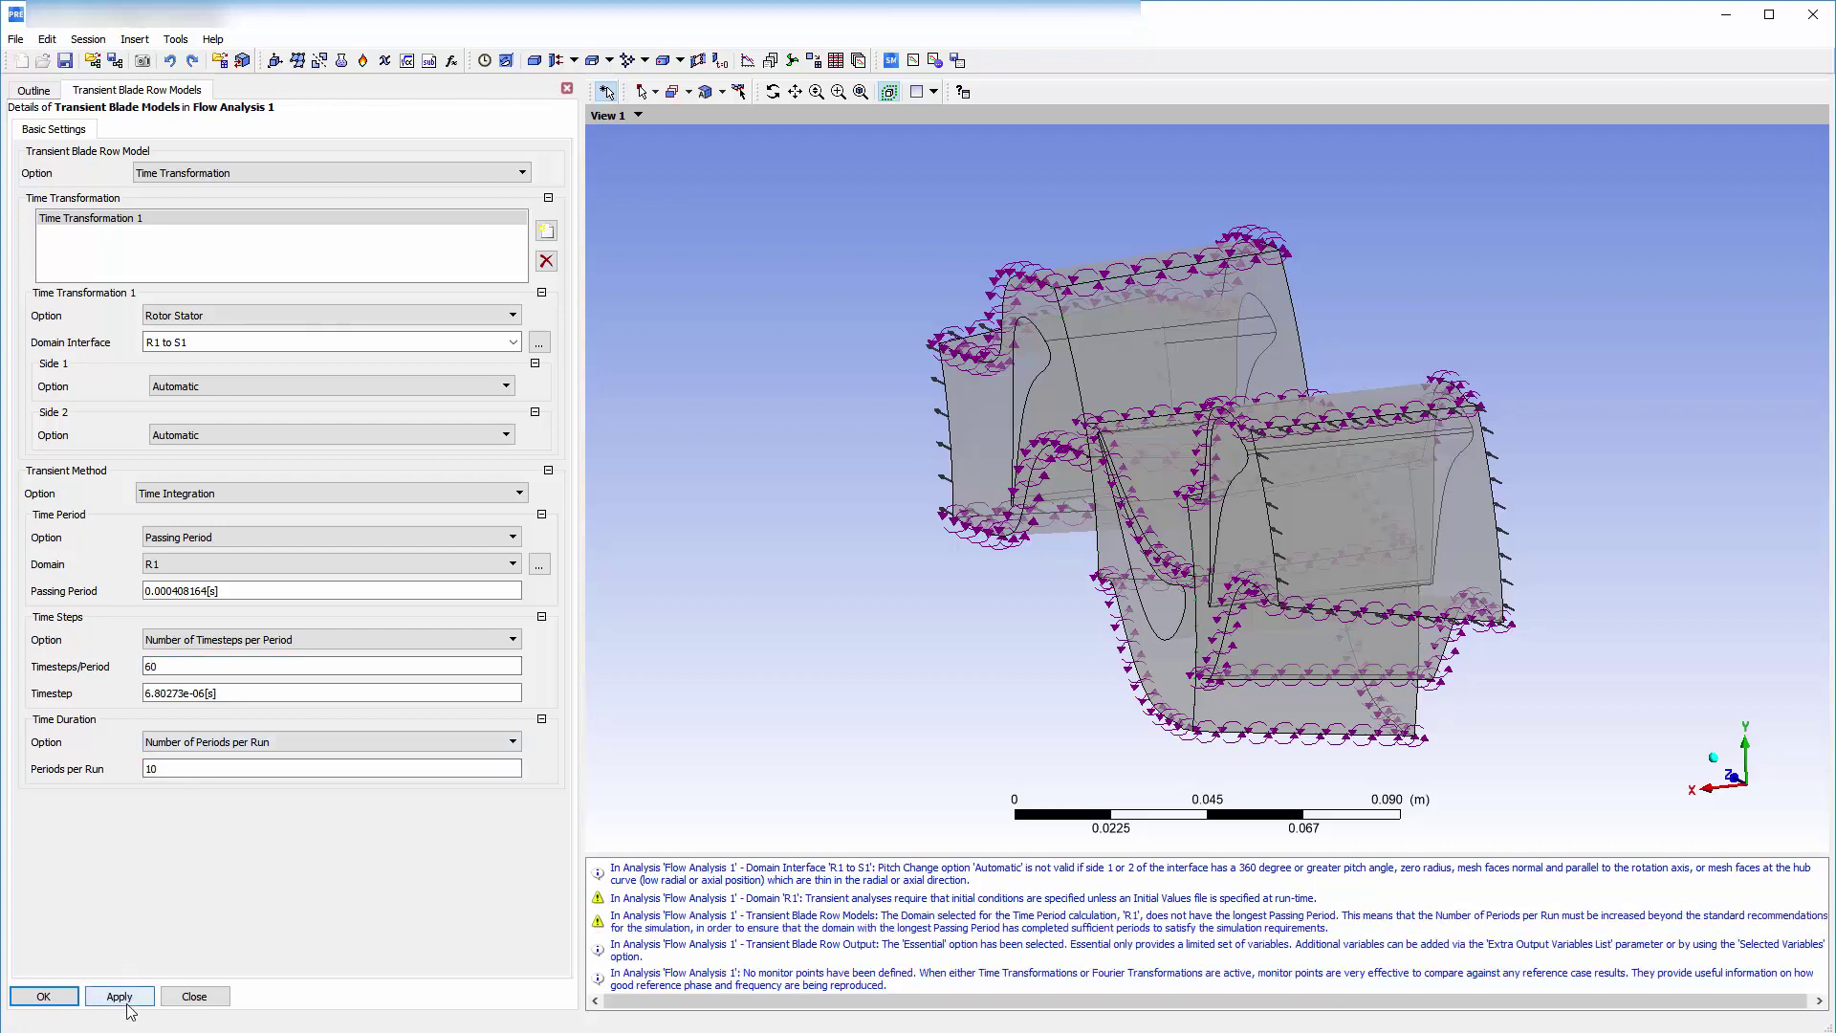
- Add Time Transformation 2 assigned to the S2 to R1 interface
left_click(547, 234)
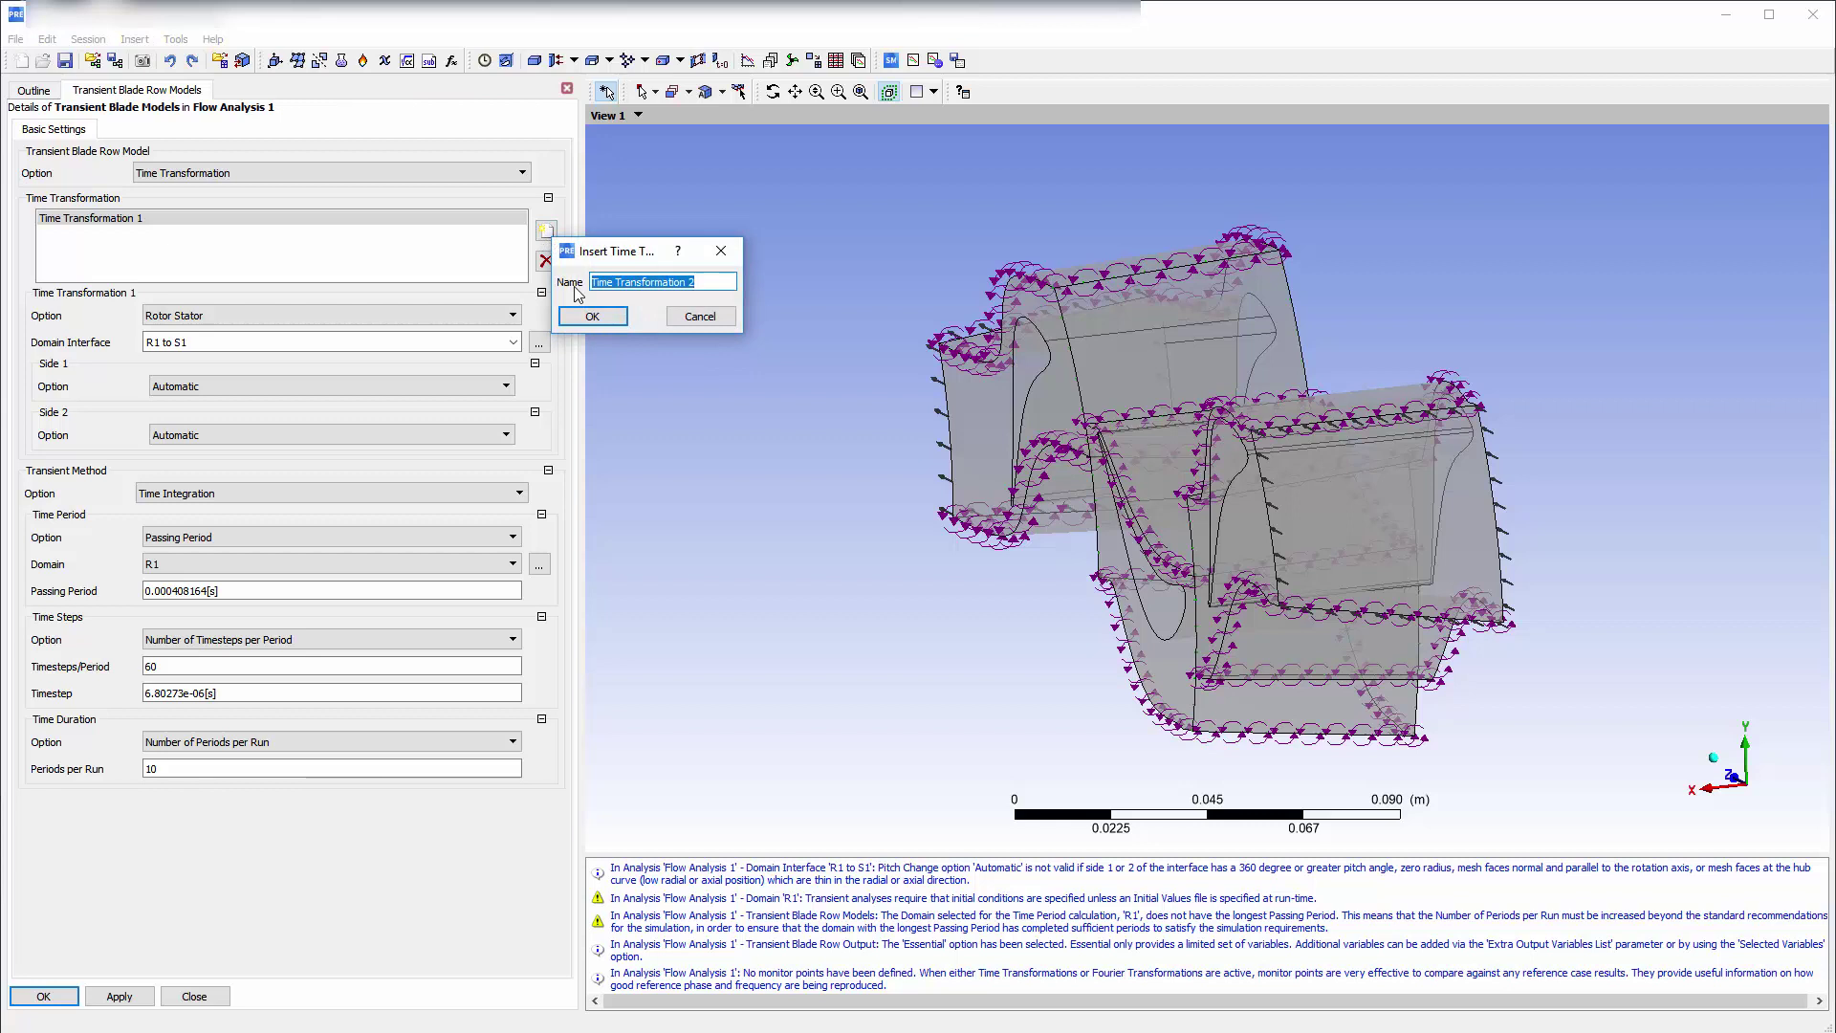
key("Return")
left_click(512, 346)
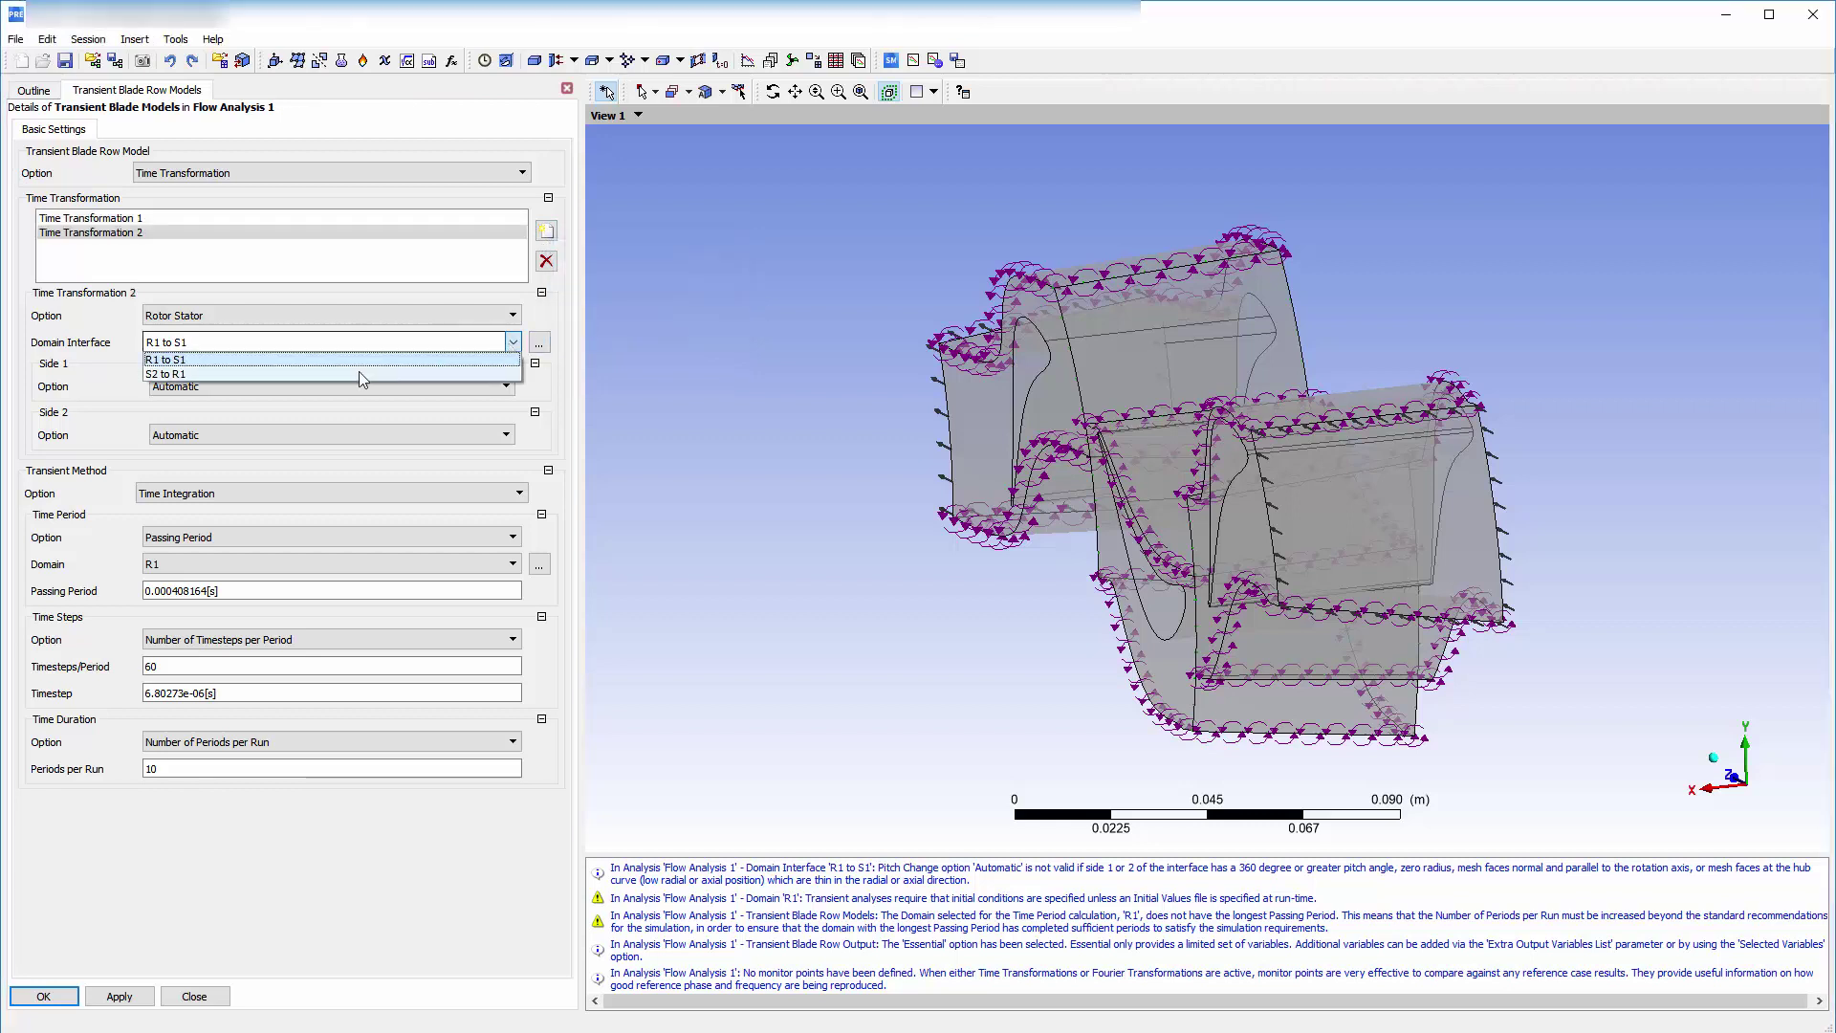
left_click(343, 377)
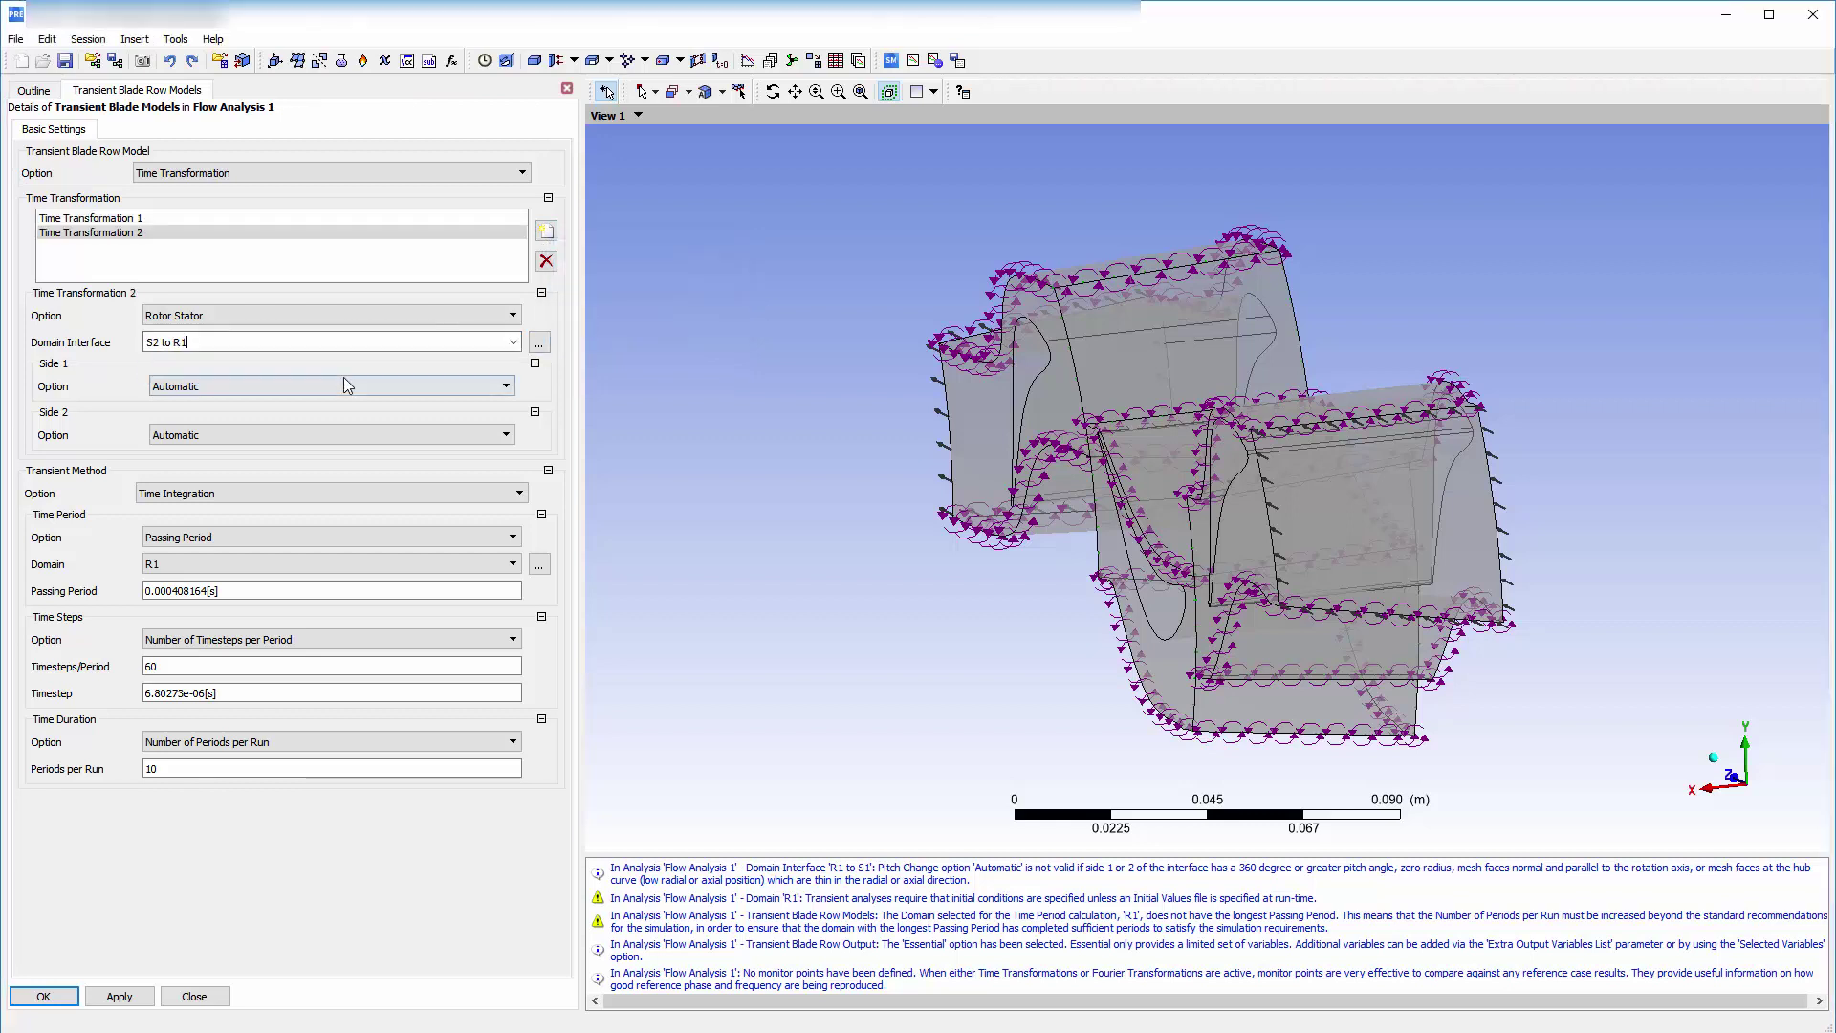
left_click(45, 997)
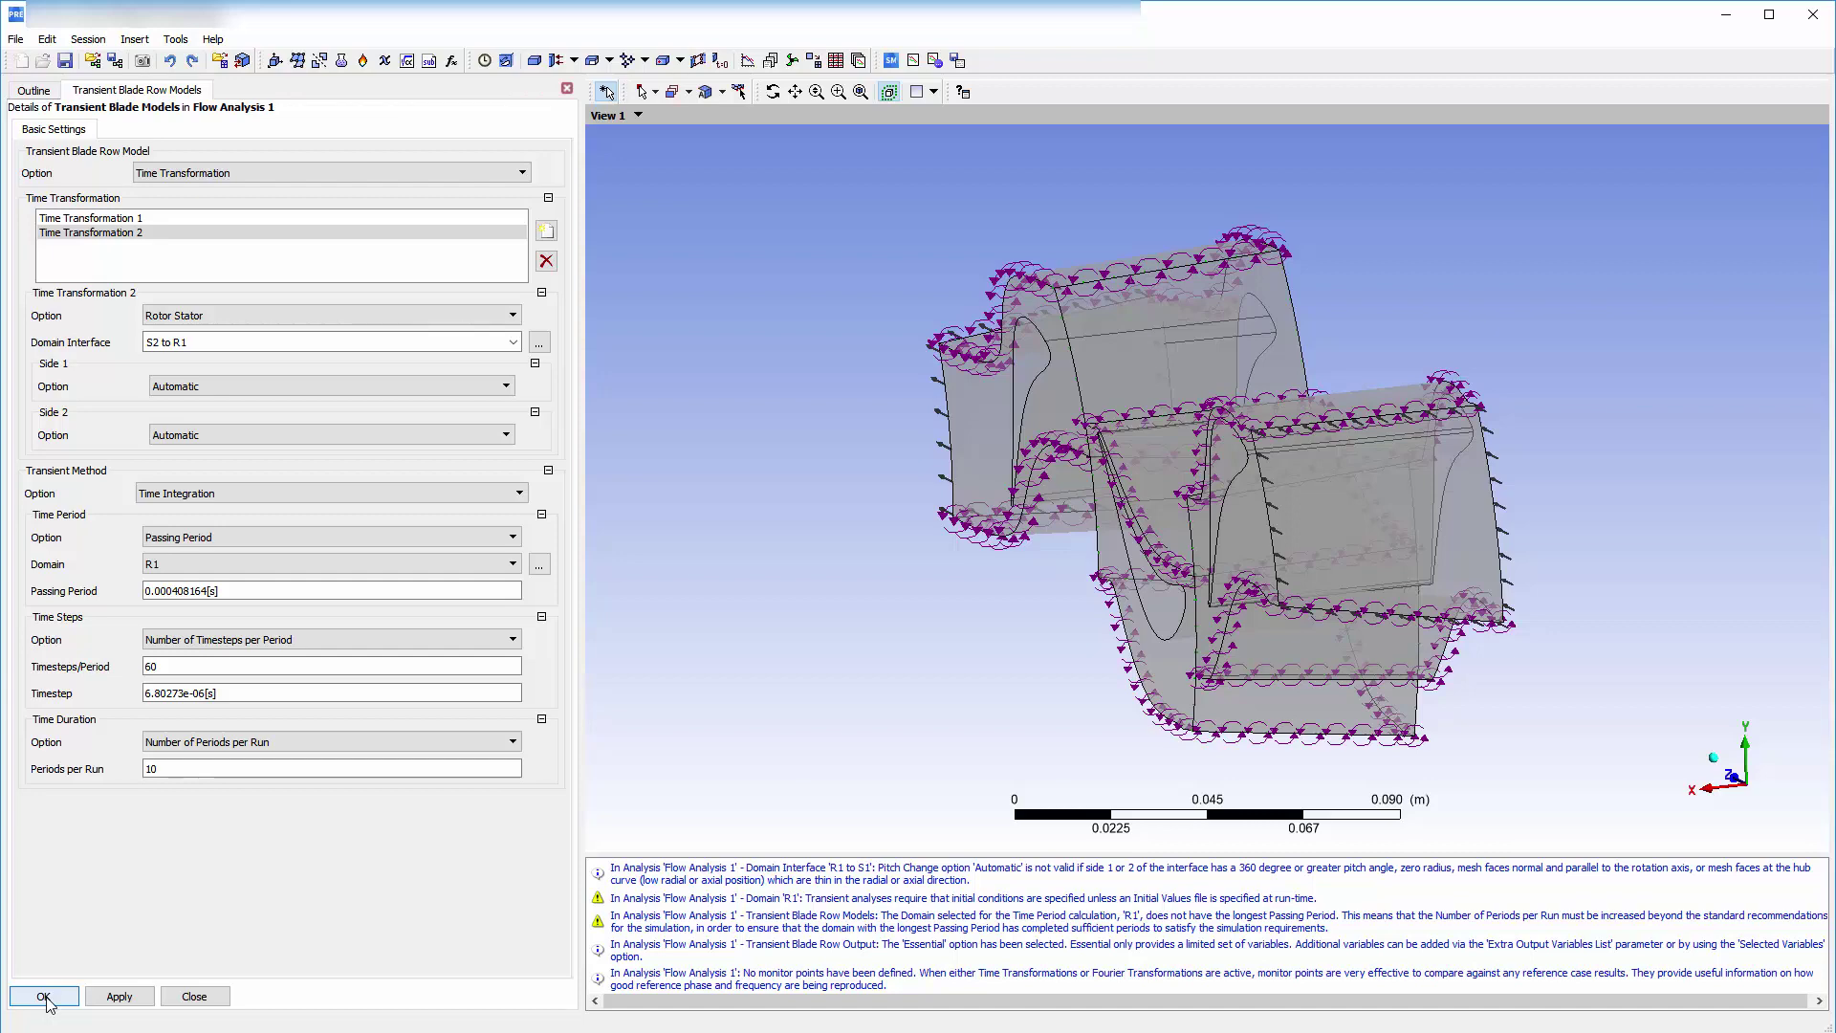
- Write the transient blade row setup to a solver input file, accepting the validation warnings
left_click(44, 997)
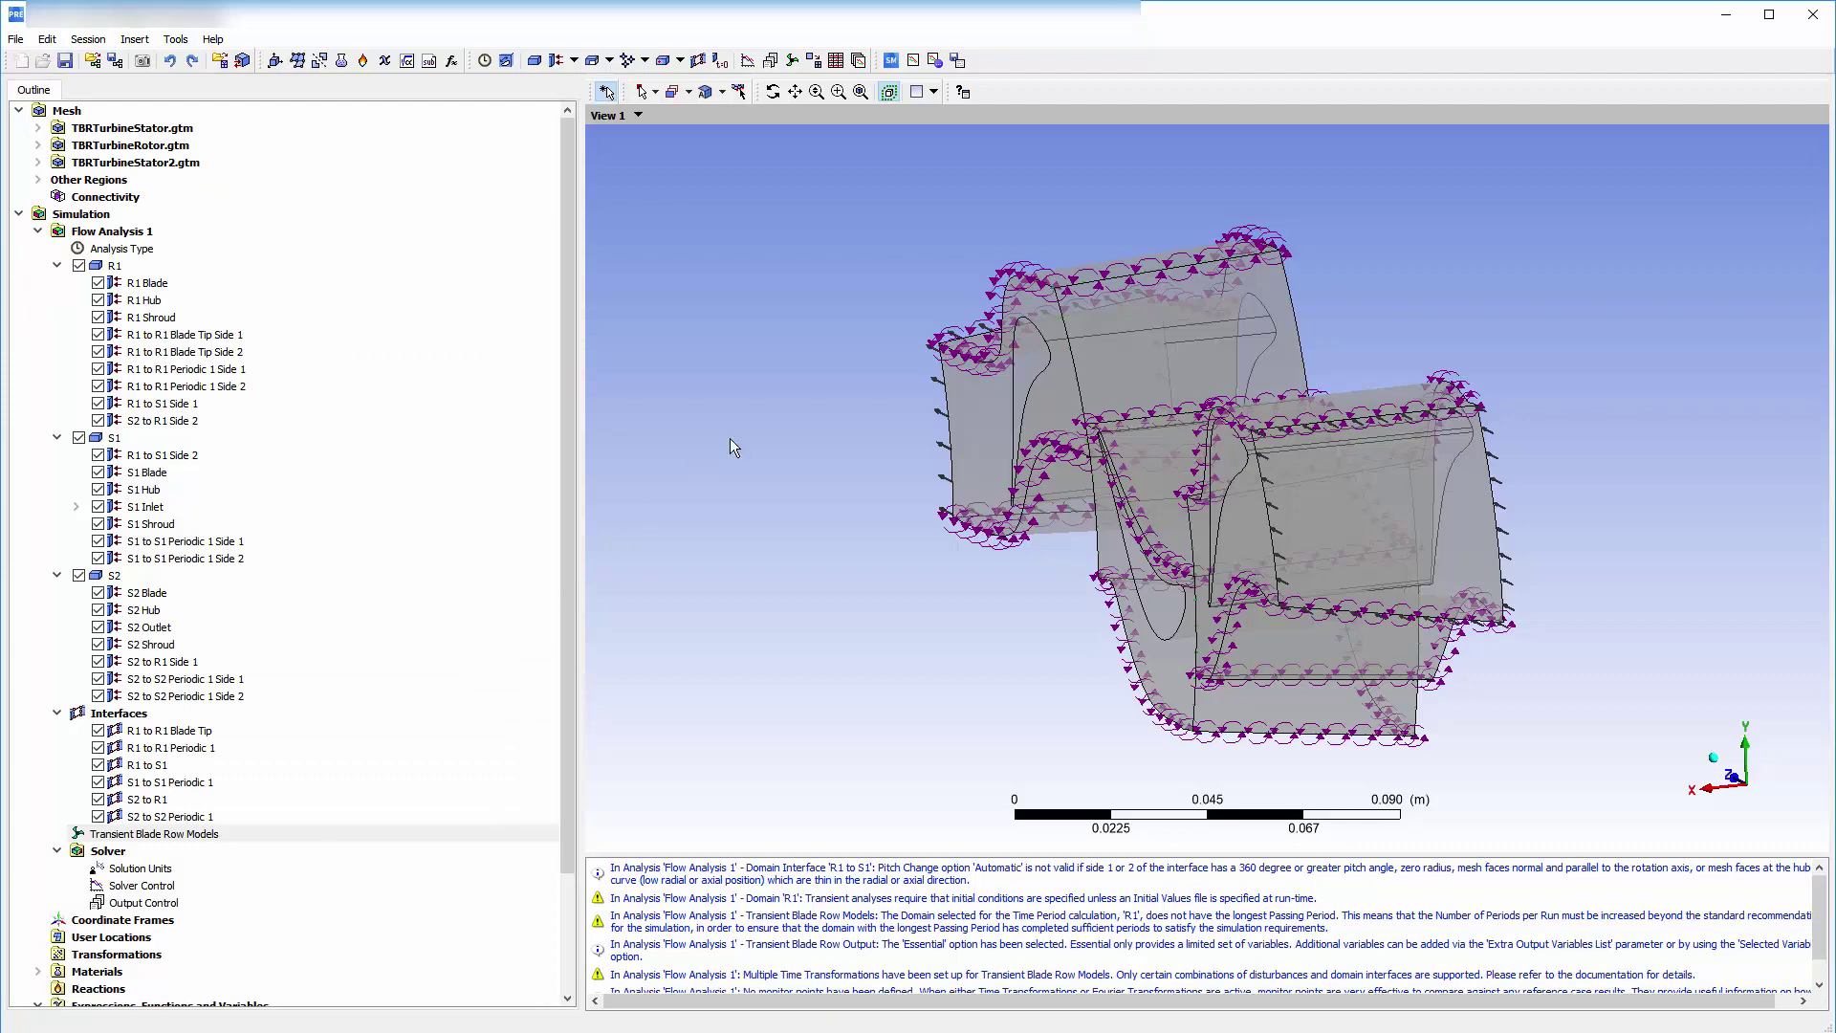
left_click(893, 65)
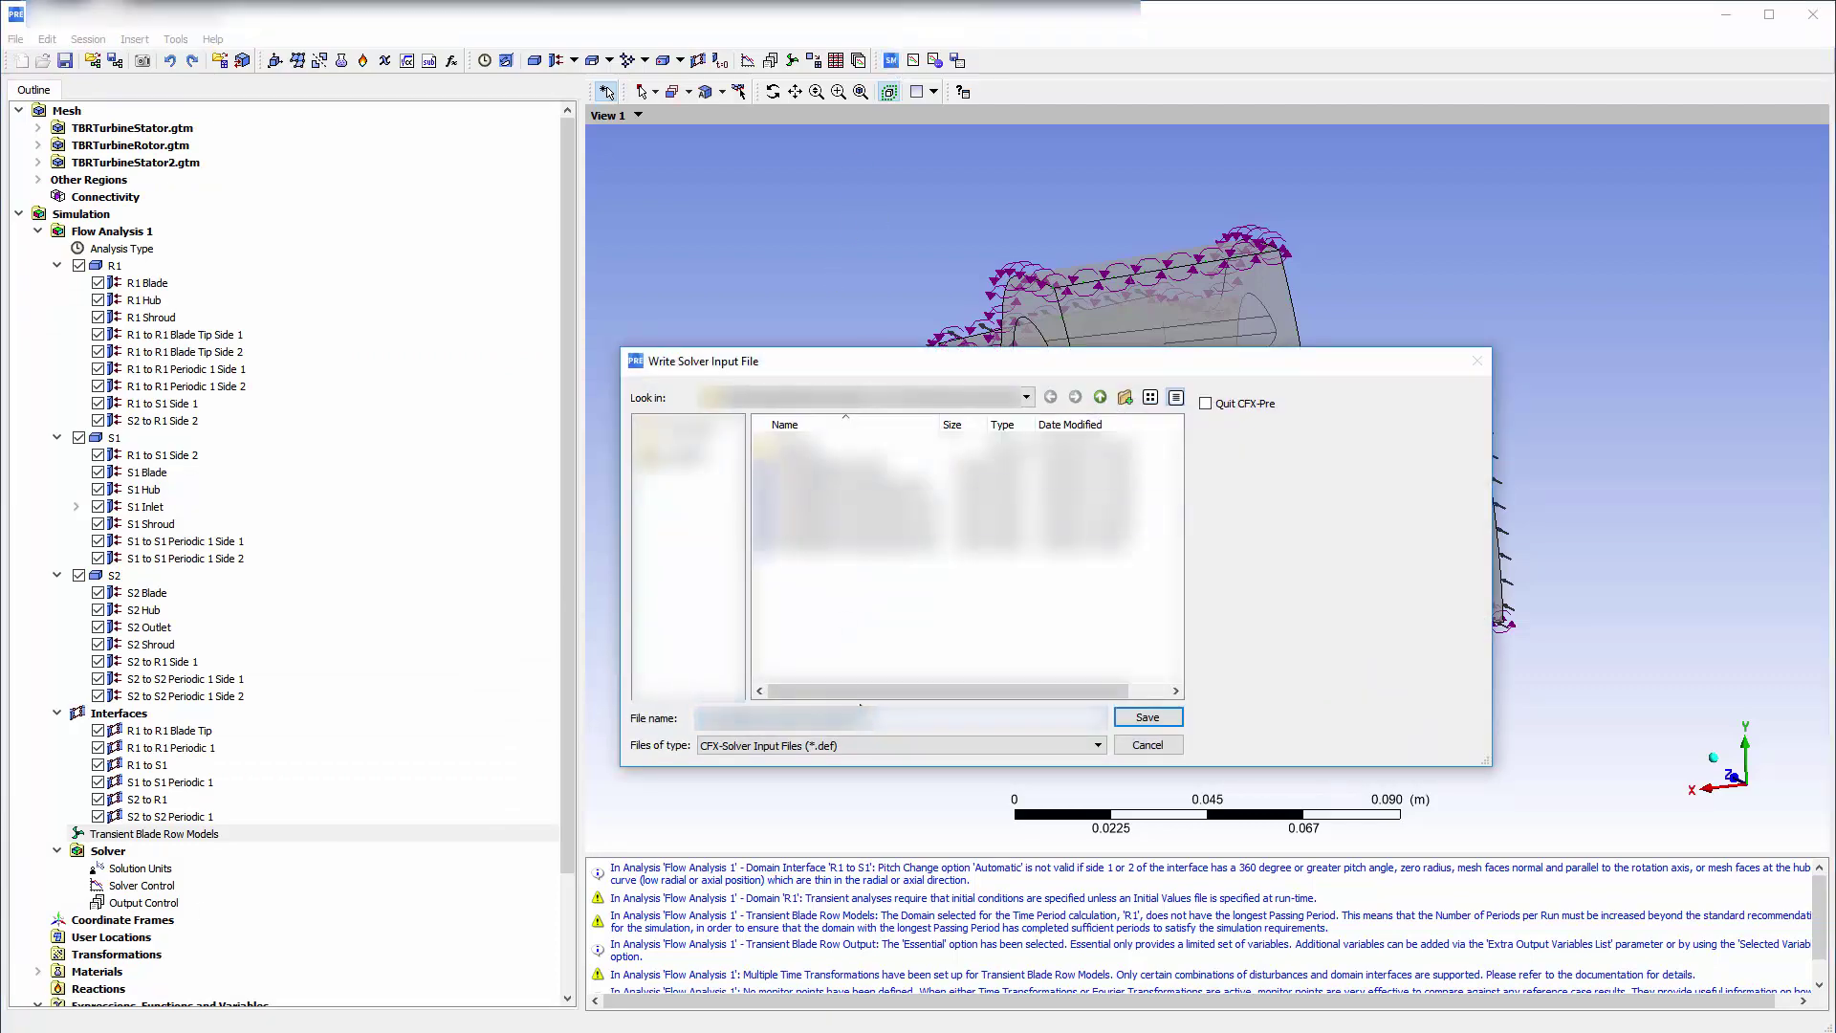
left_click(1141, 719)
left_click(886, 599)
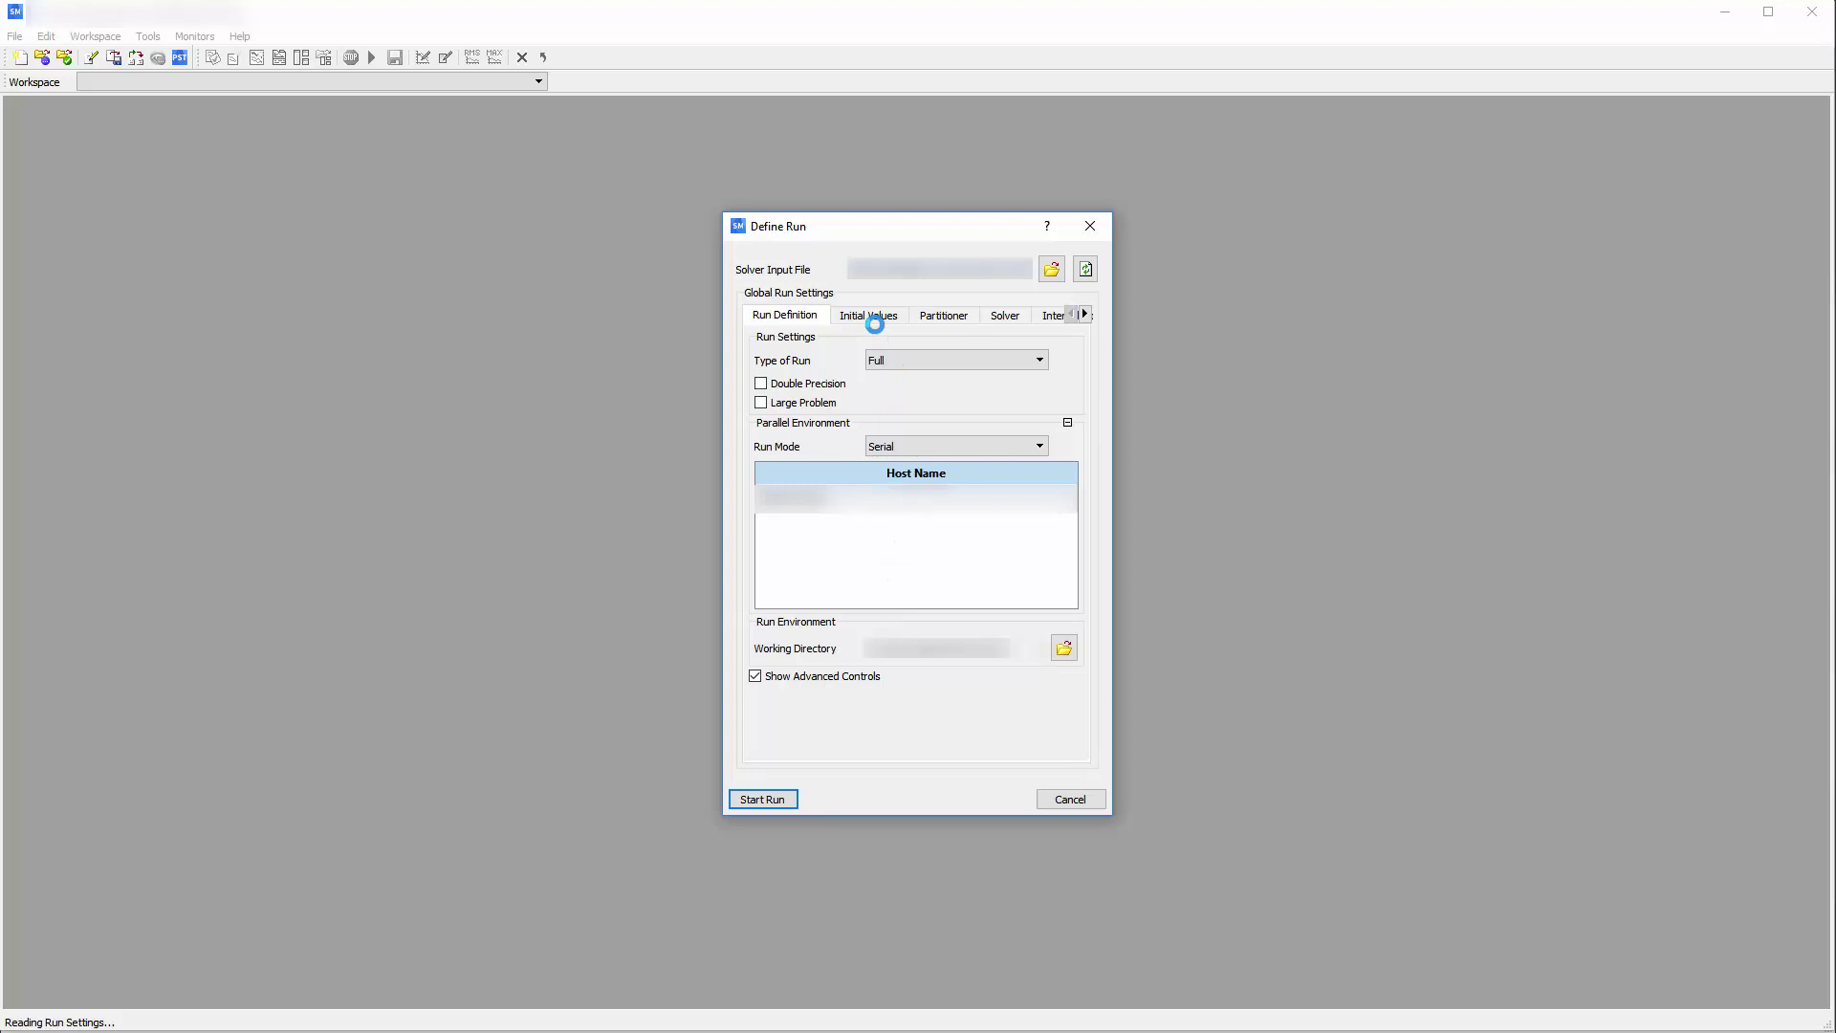
- Start the transient run with initial values taken from an earlier .res results file
left_click(870, 316)
left_click(850, 338)
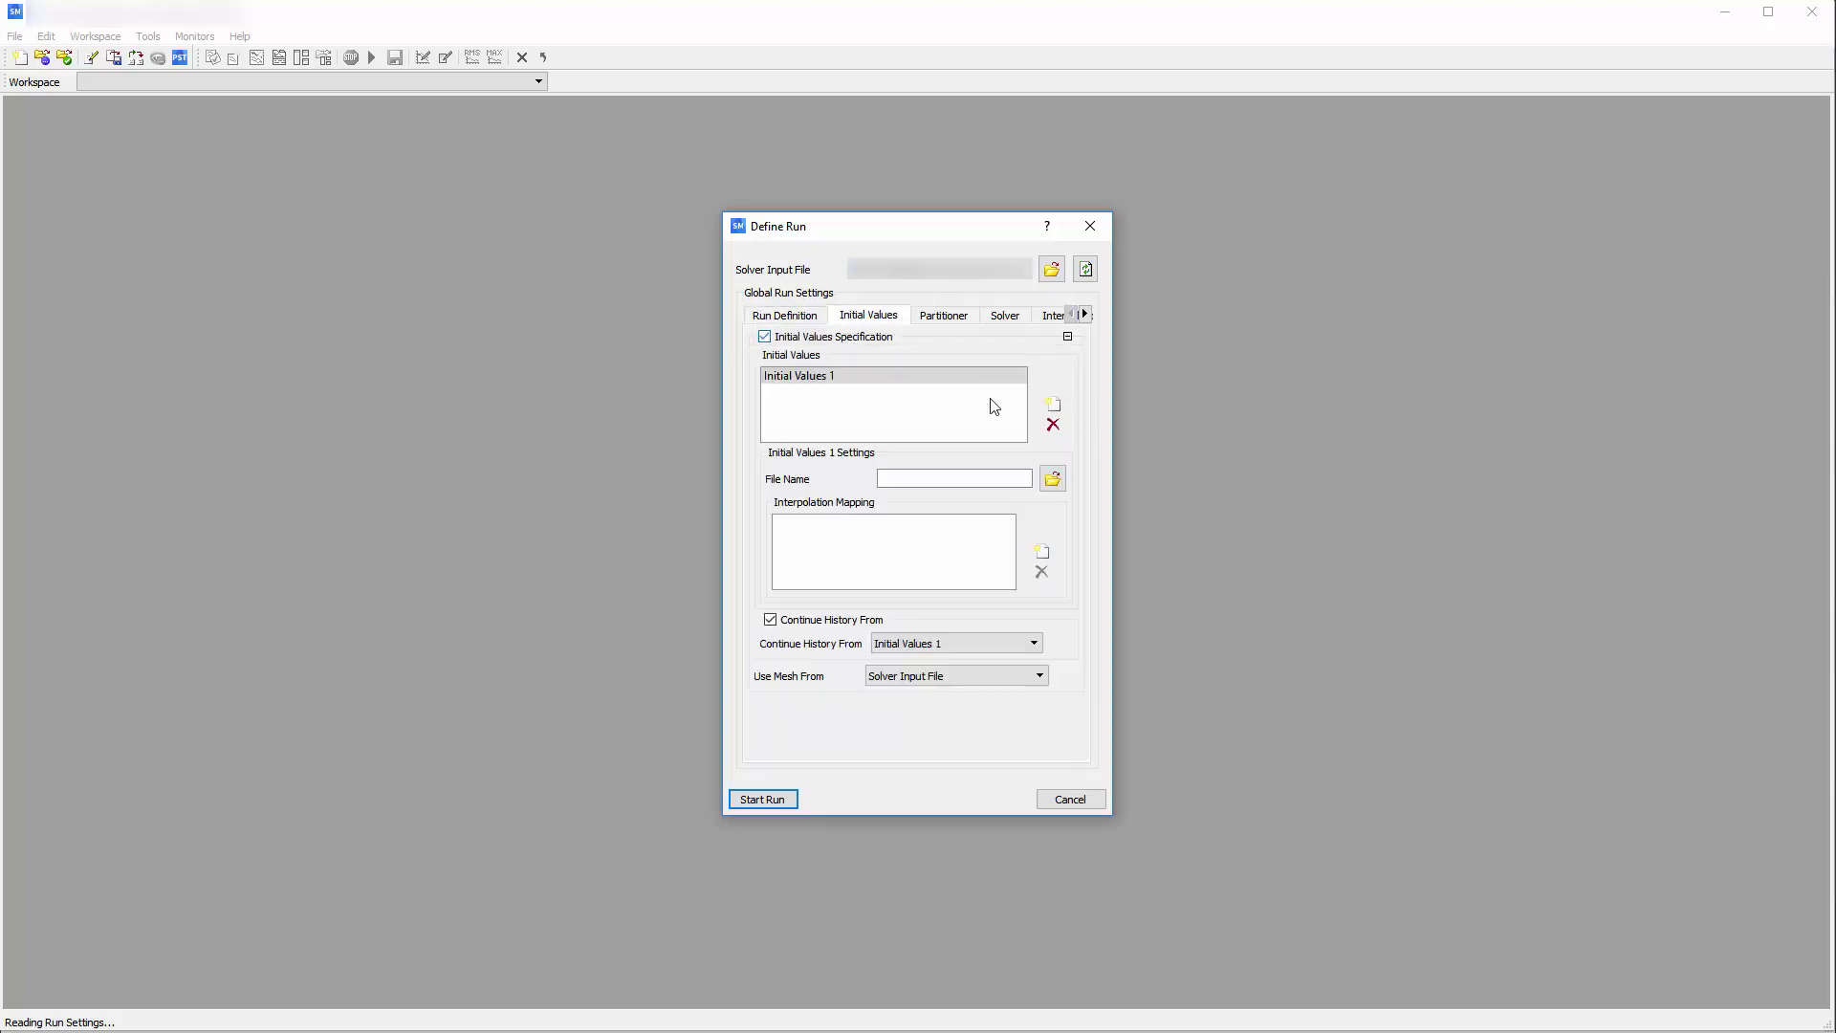
left_click(1052, 477)
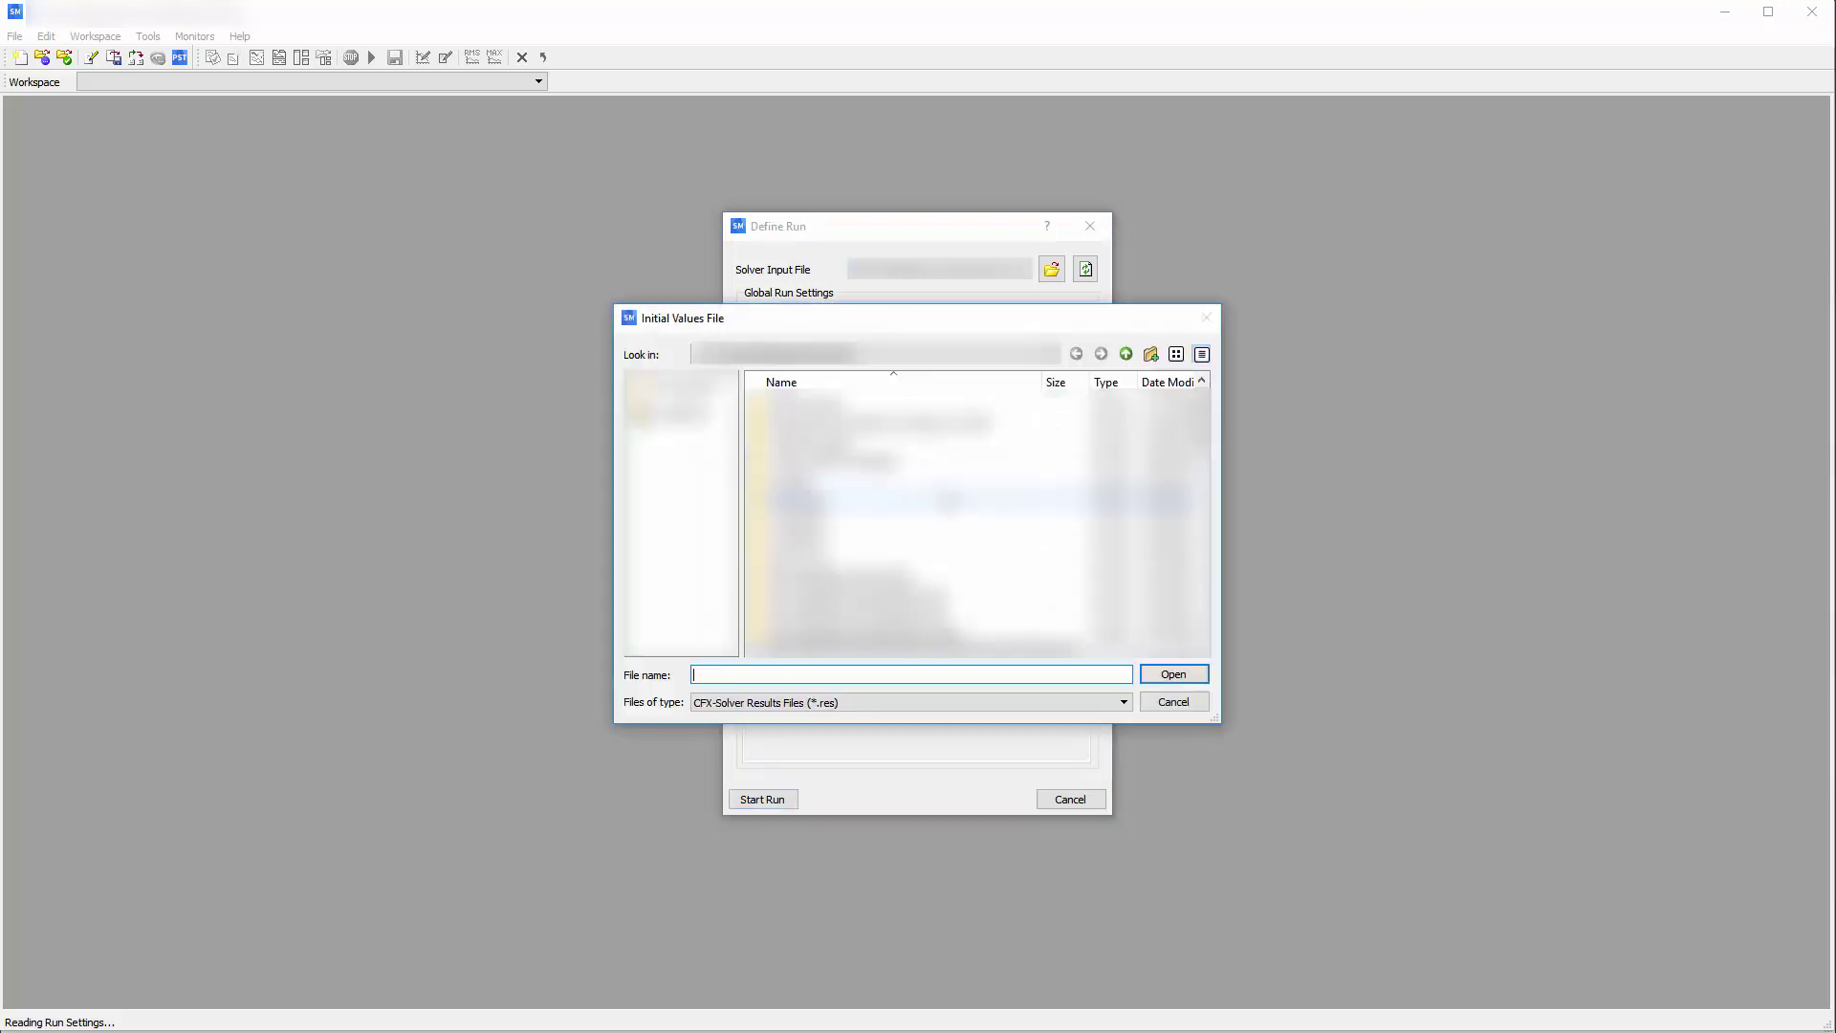
left_click(1174, 675)
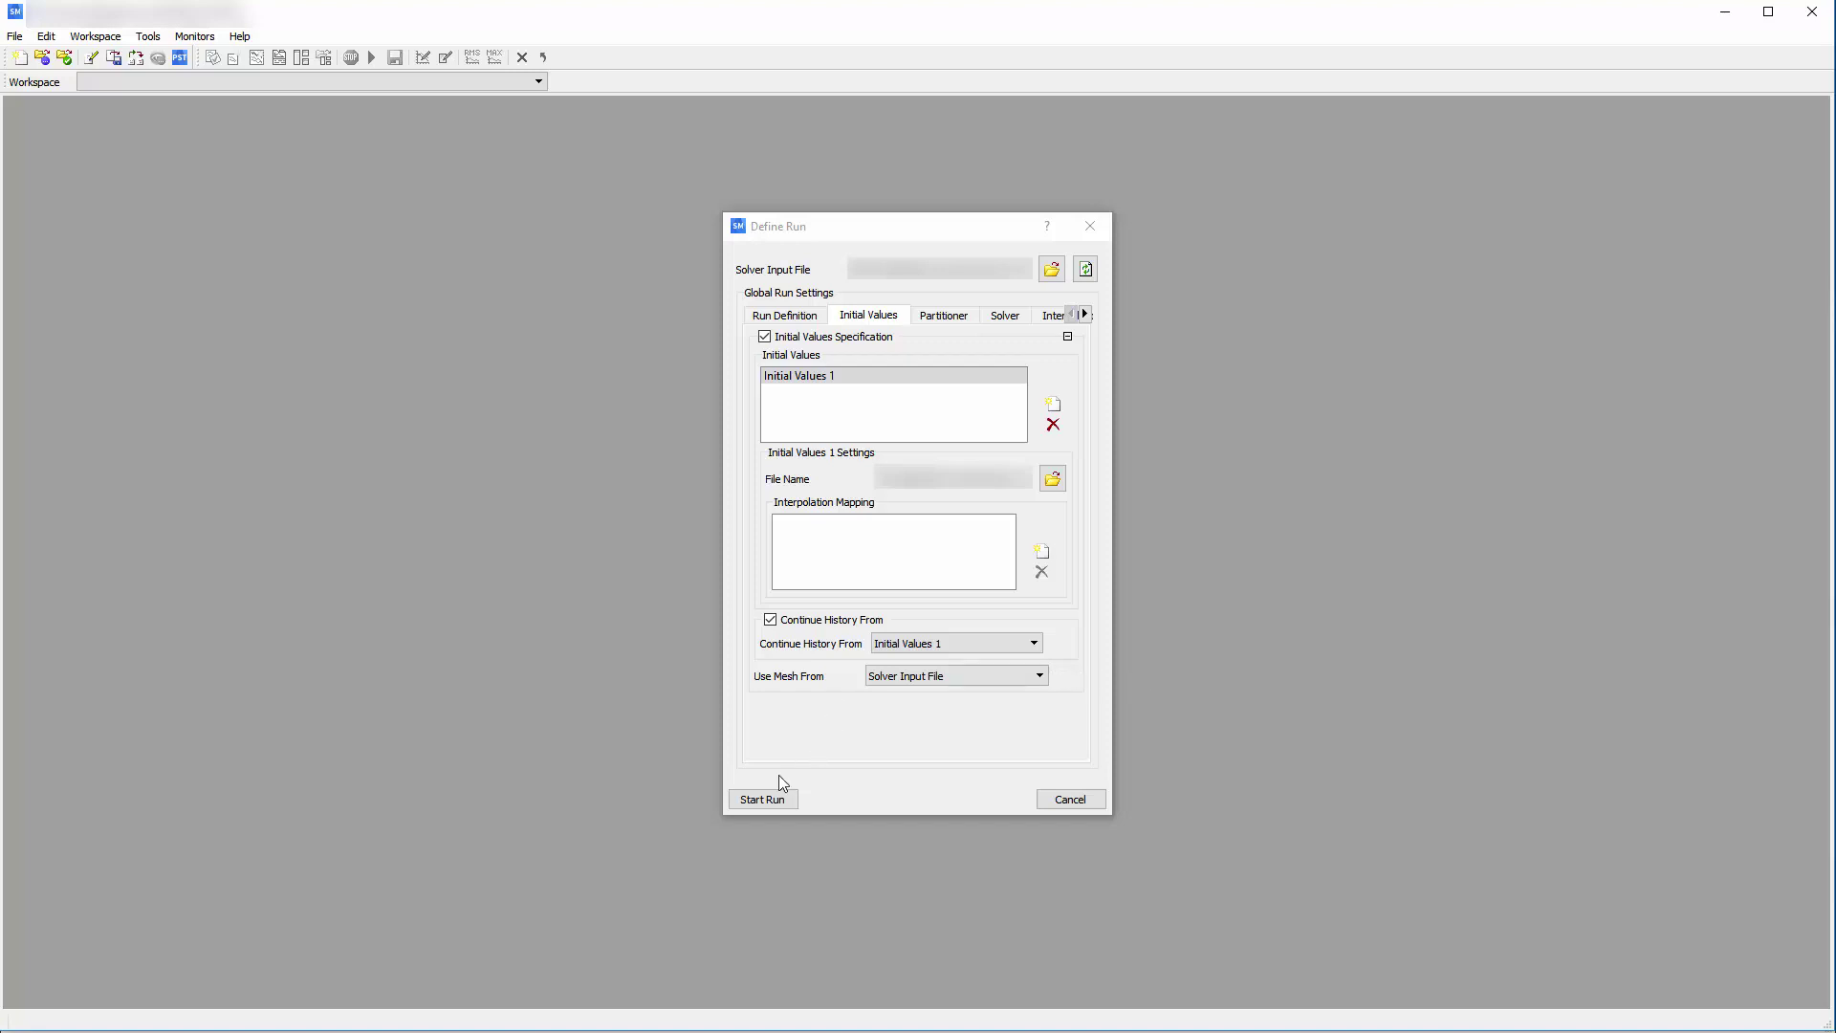
left_click(773, 800)
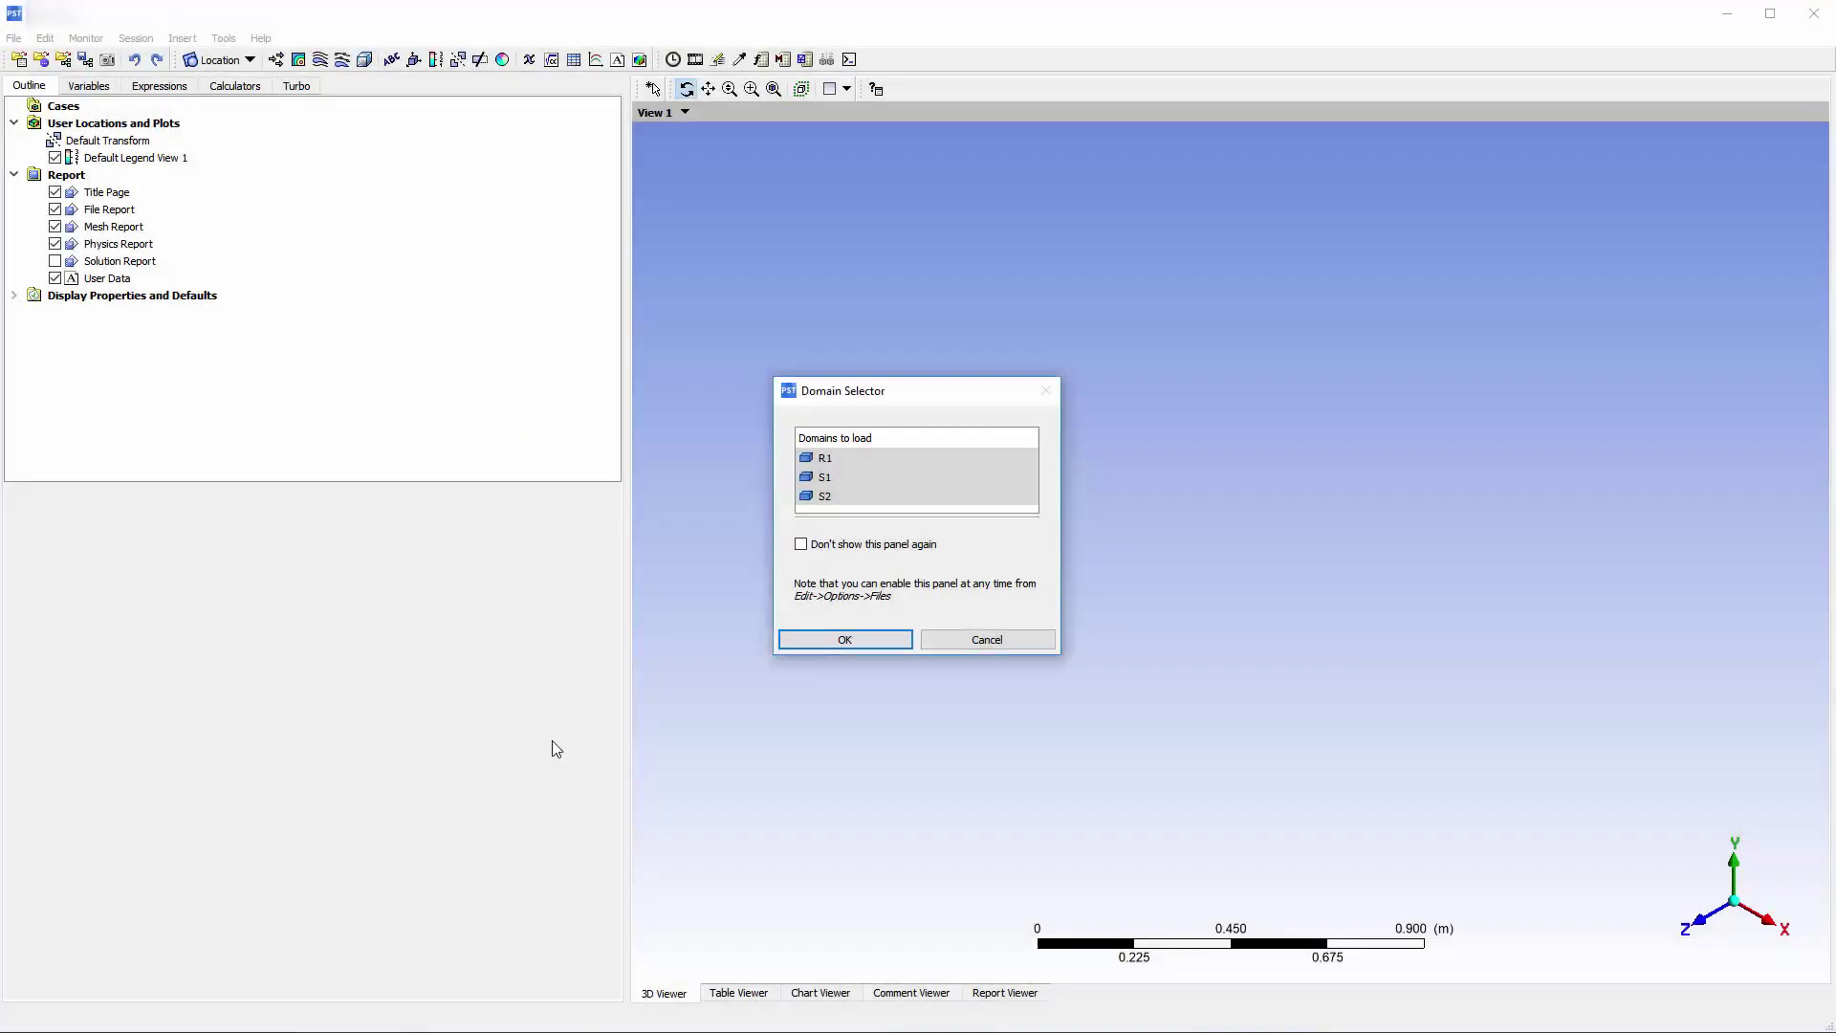
- Load the R1, S1 and S2 domains and the results at timestep 0
left_click(826, 640)
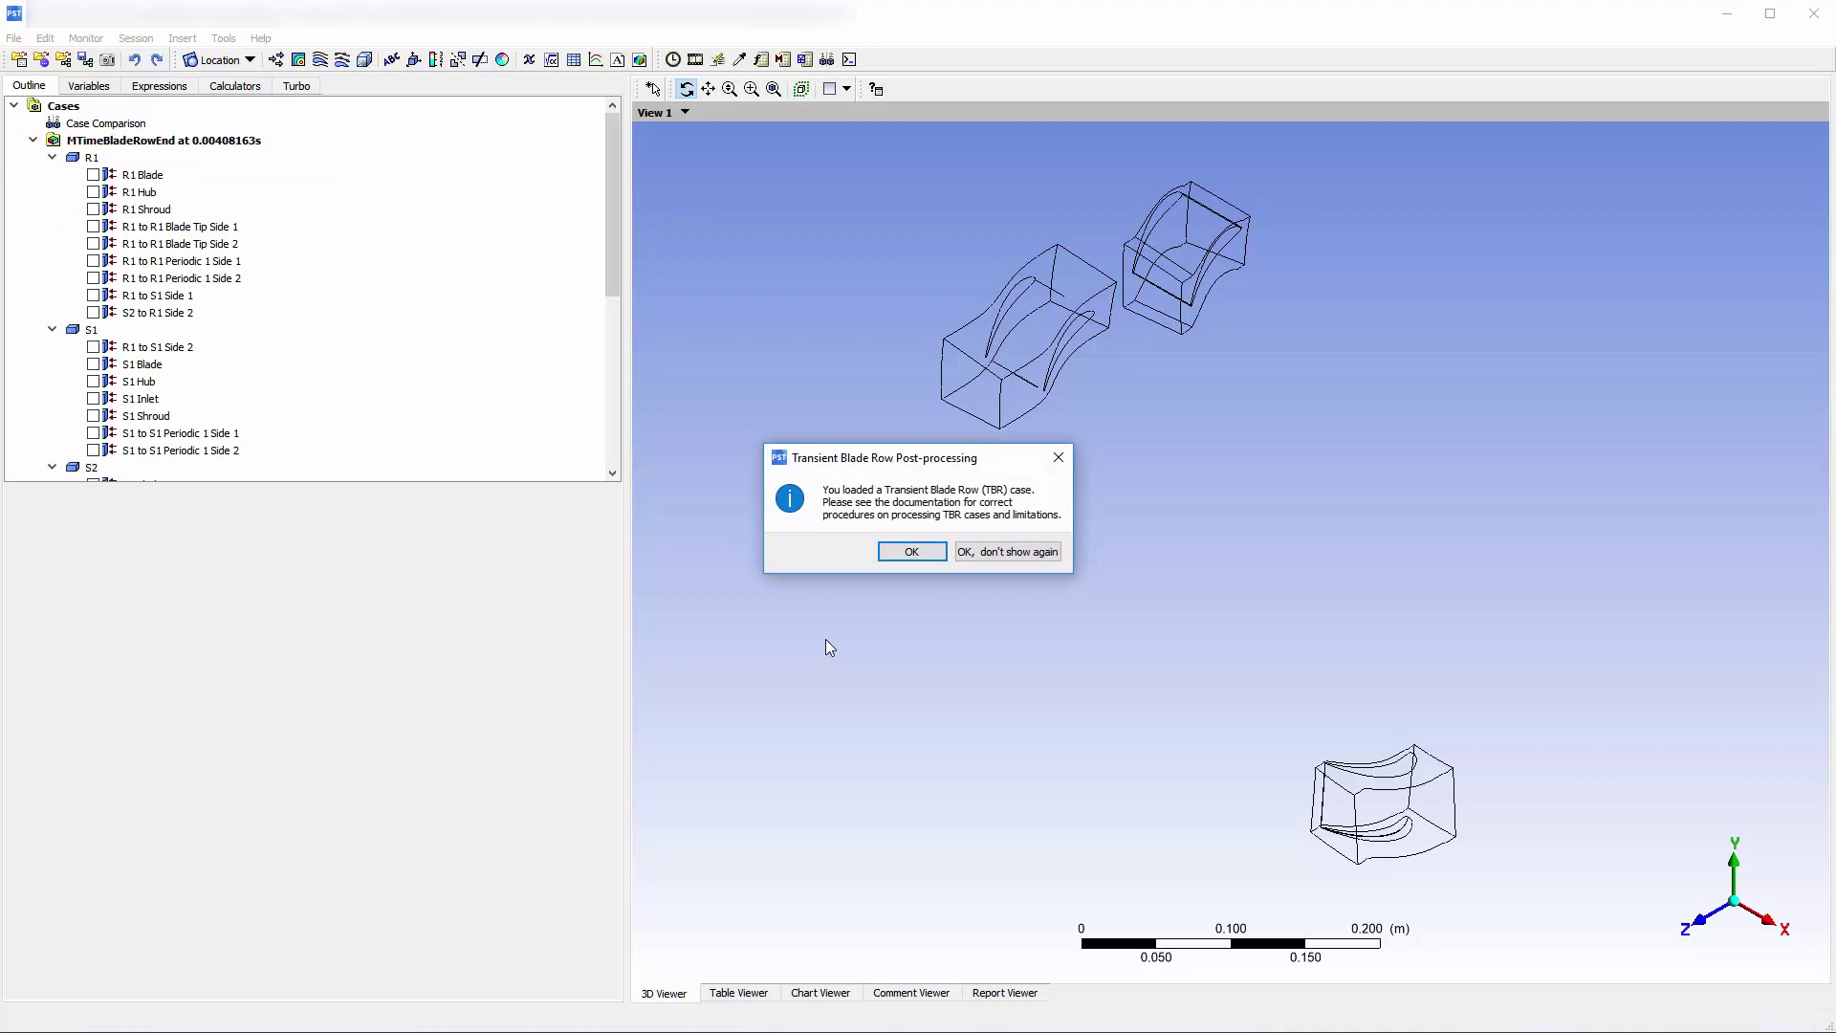
left_click(911, 552)
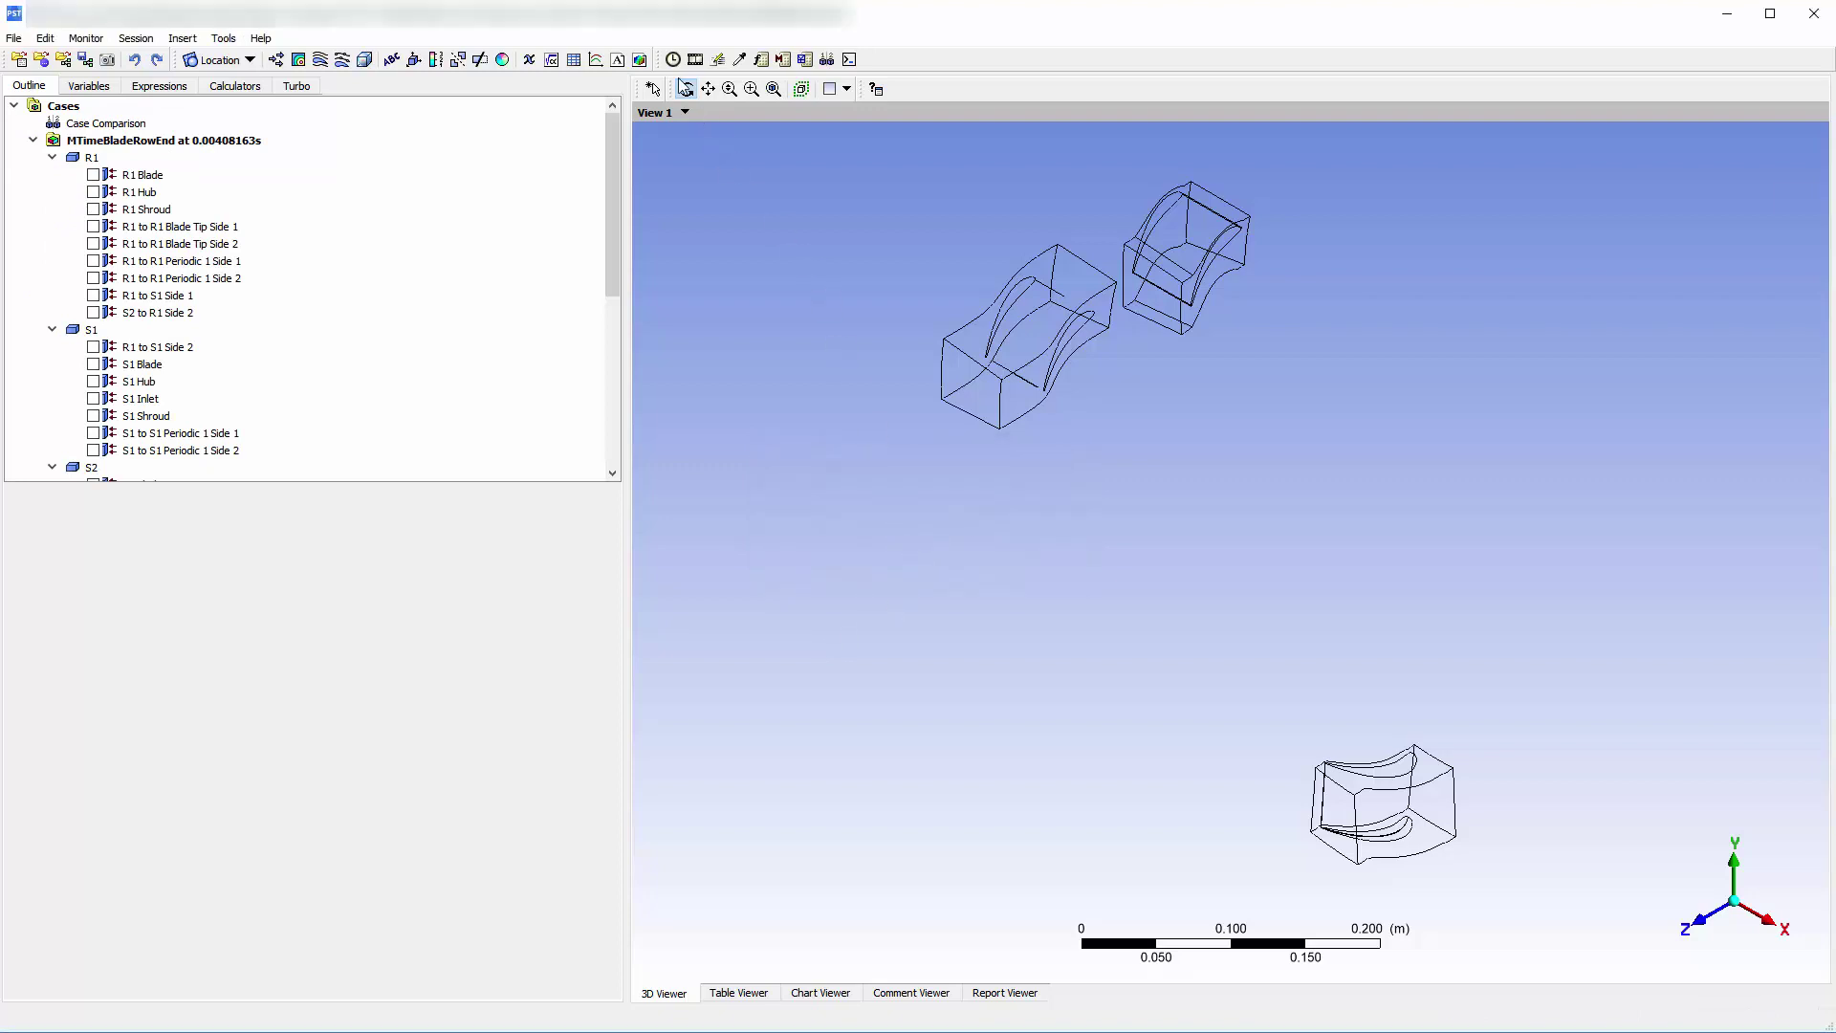
left_click(674, 59)
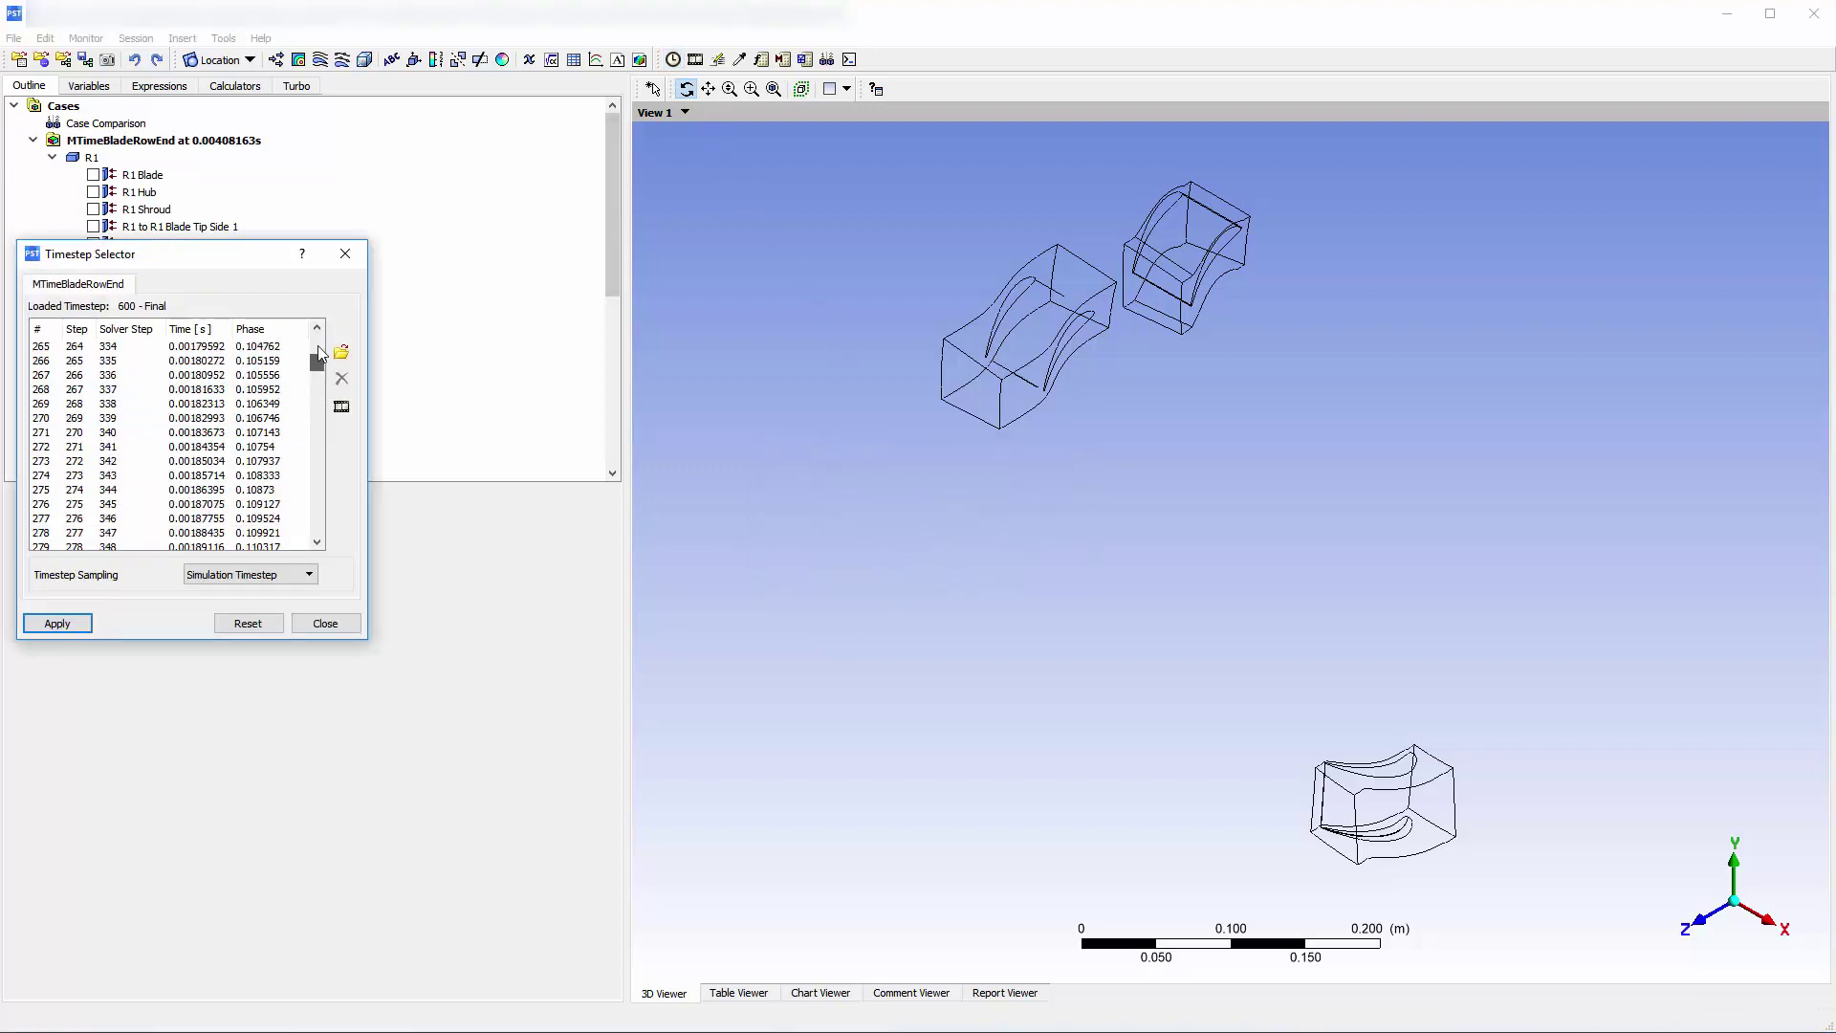
left_click(115, 347)
double_click(115, 347)
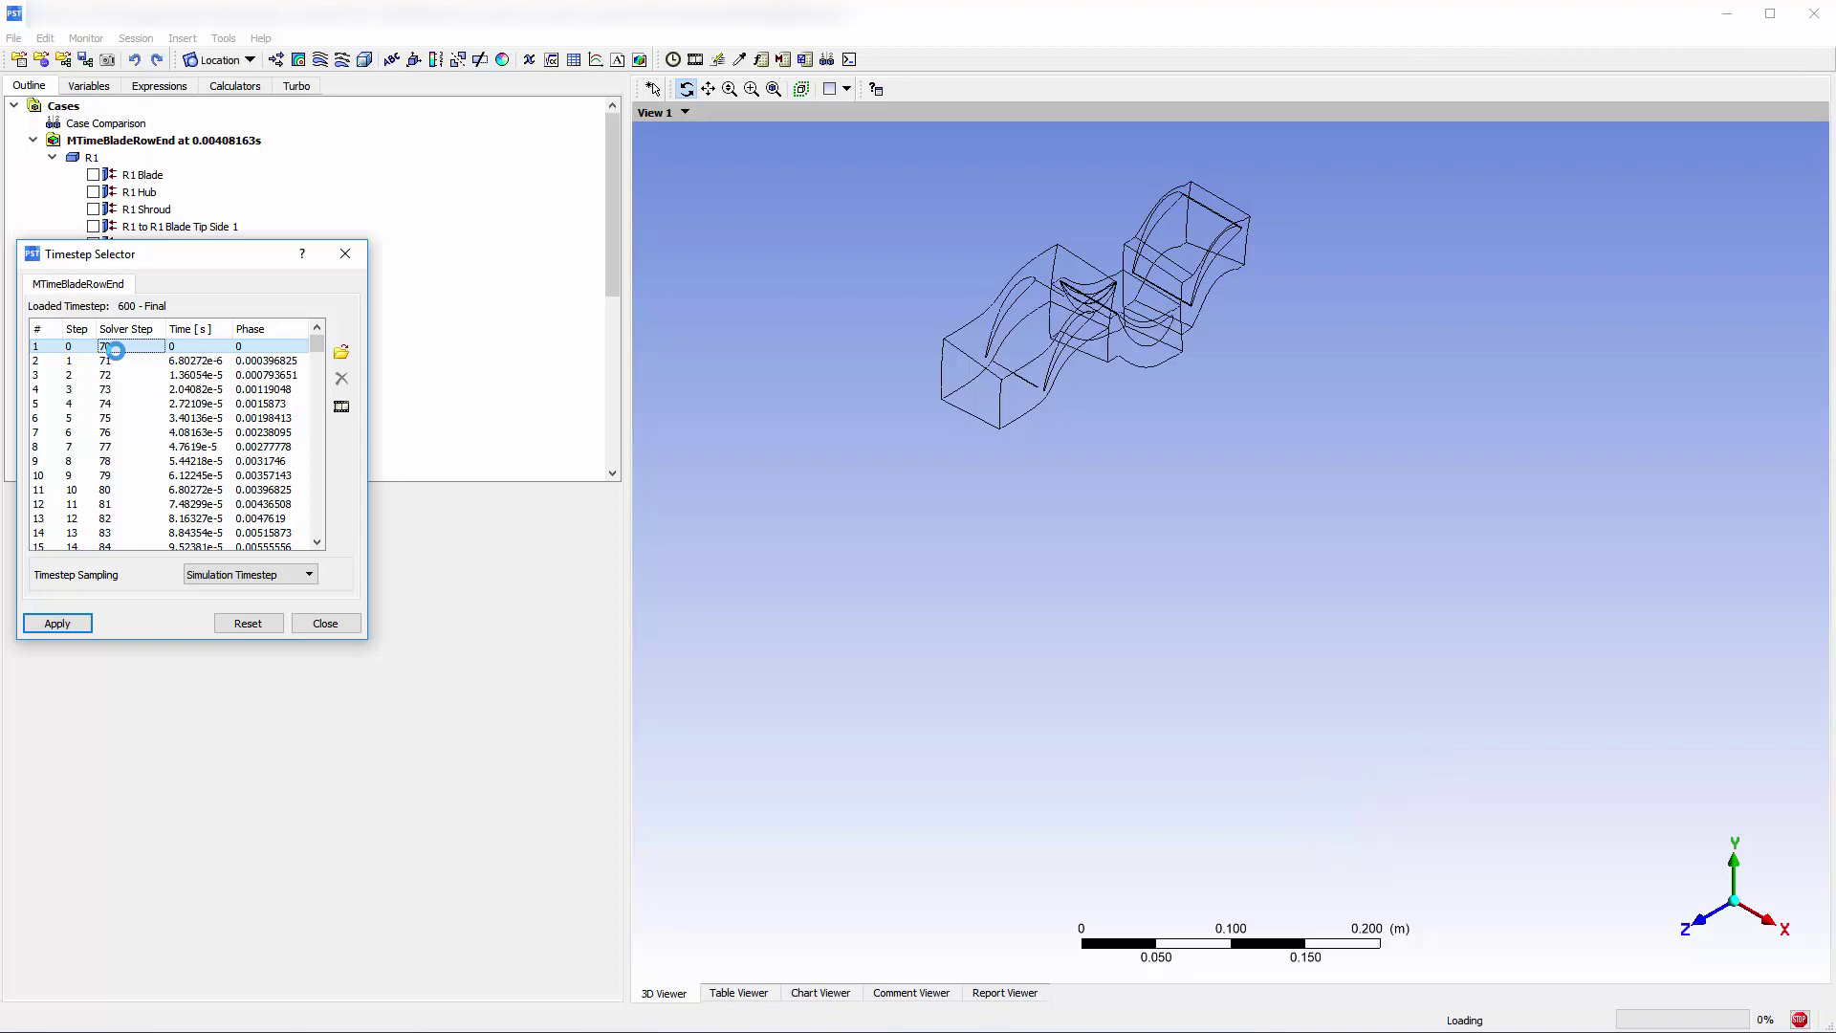
left_click(325, 622)
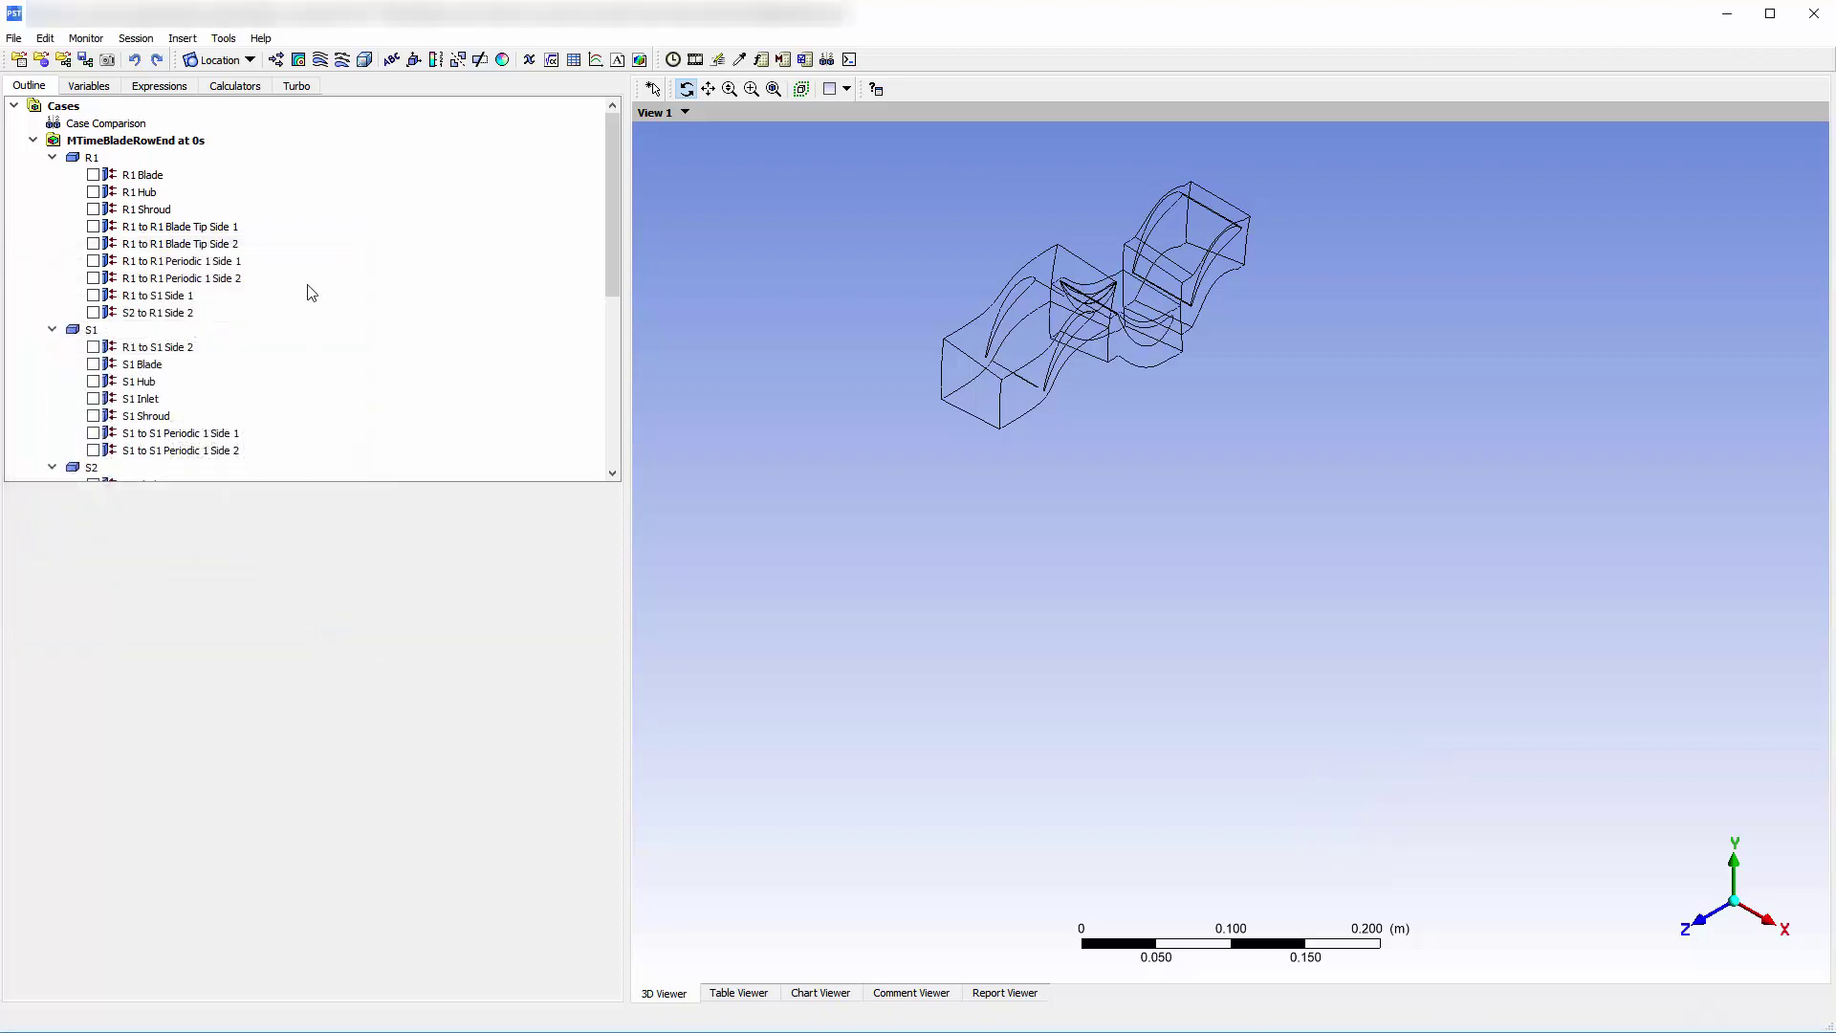
- Initialize all turbo components and insert a turbo surface named 'span 50'
left_click(296, 85)
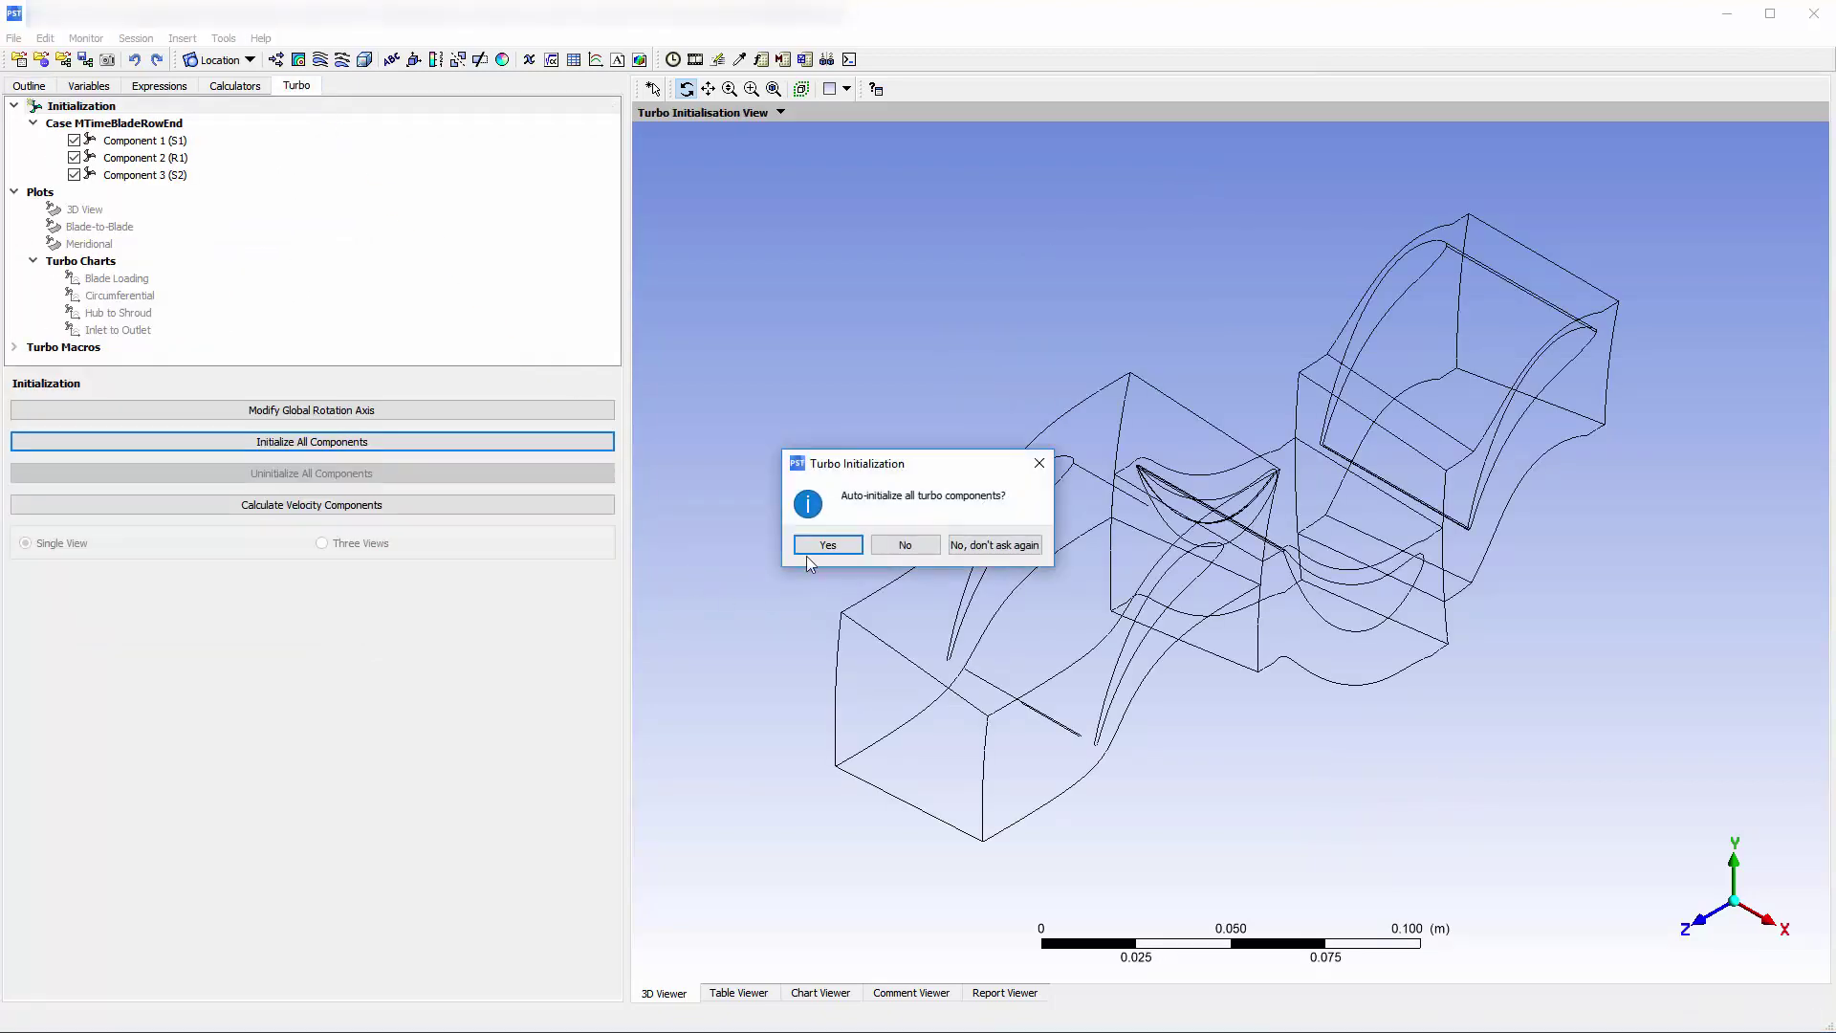
left_click(828, 545)
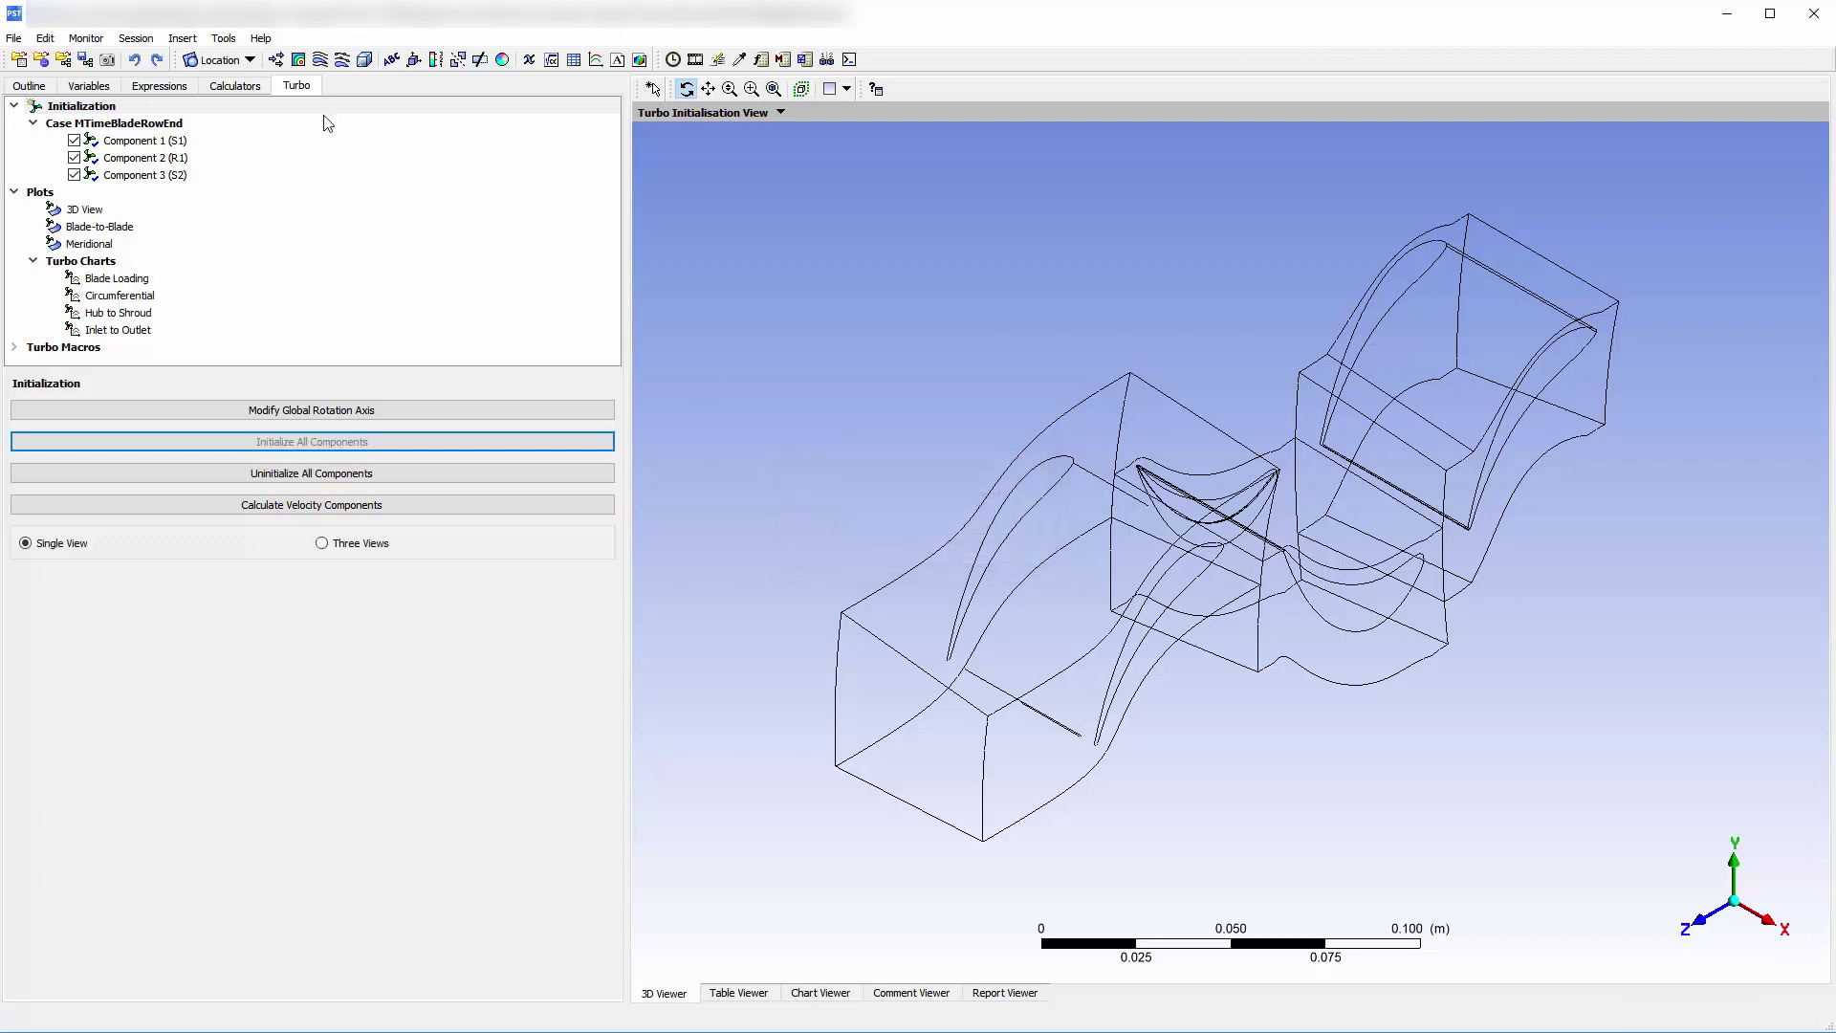
left_click(182, 38)
mouse_move(212, 60)
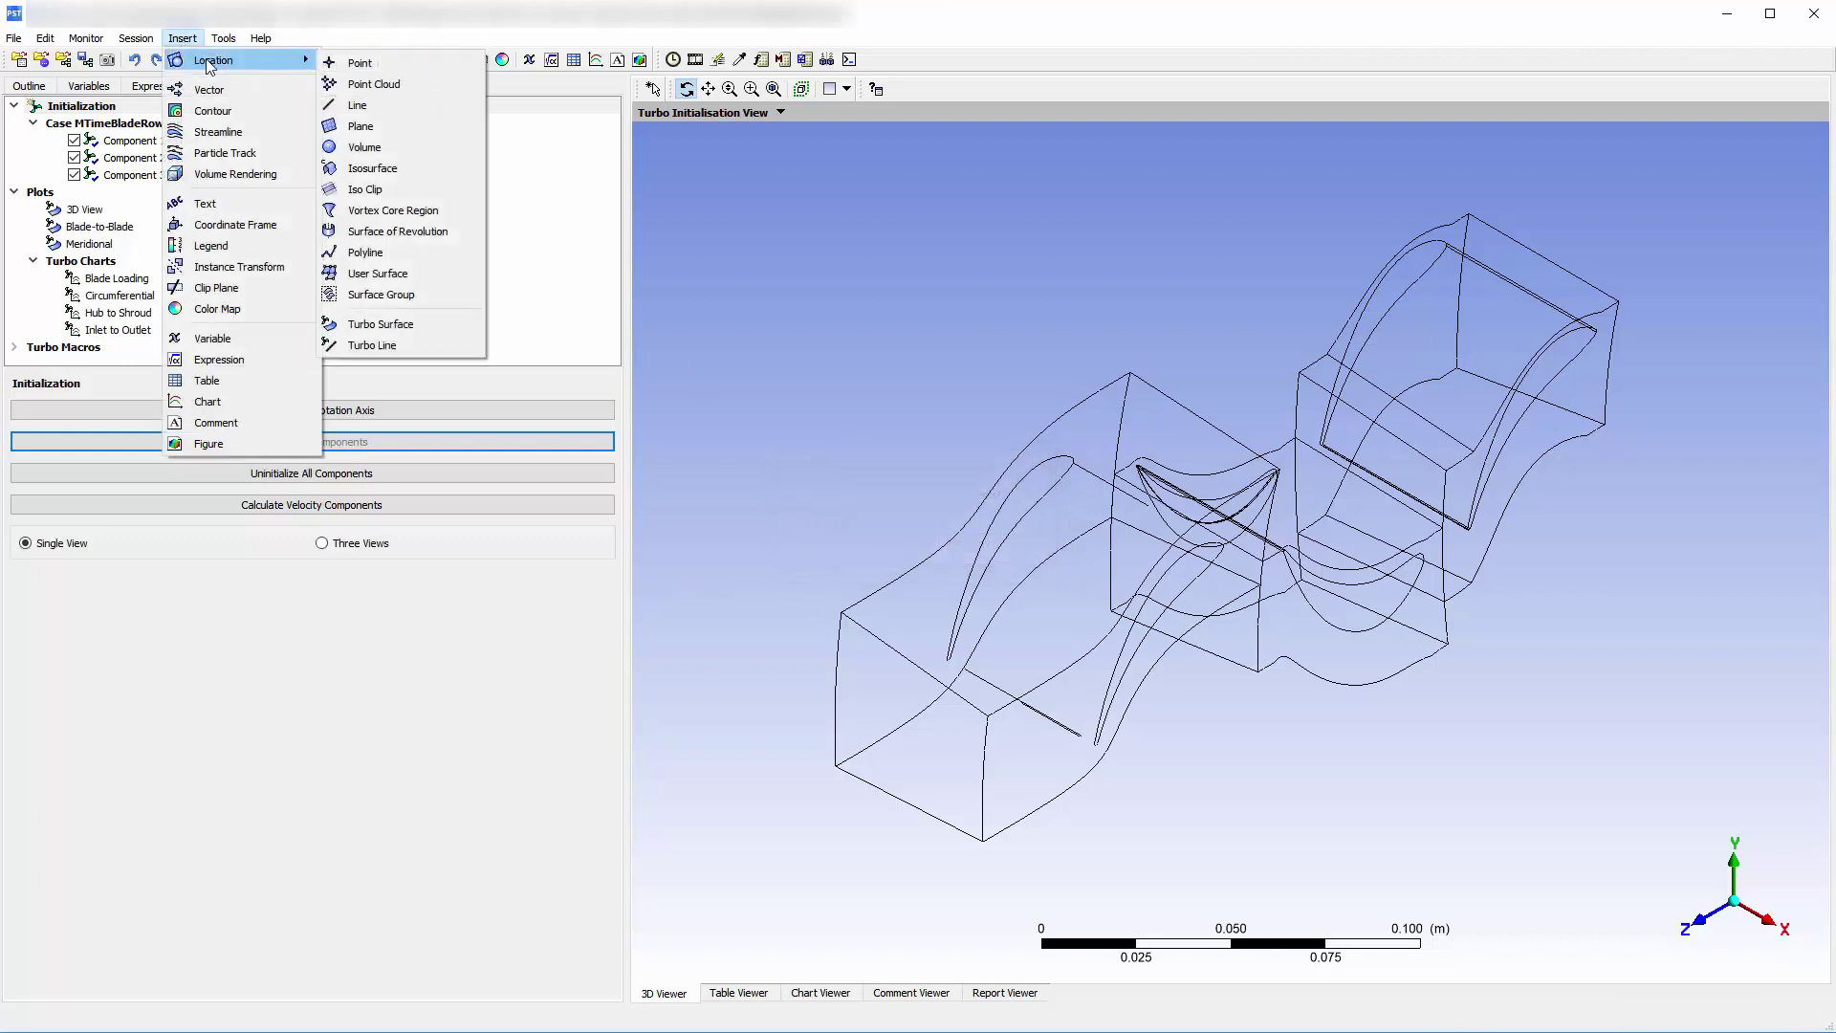
left_click(381, 324)
type("span 50")
key("Return")
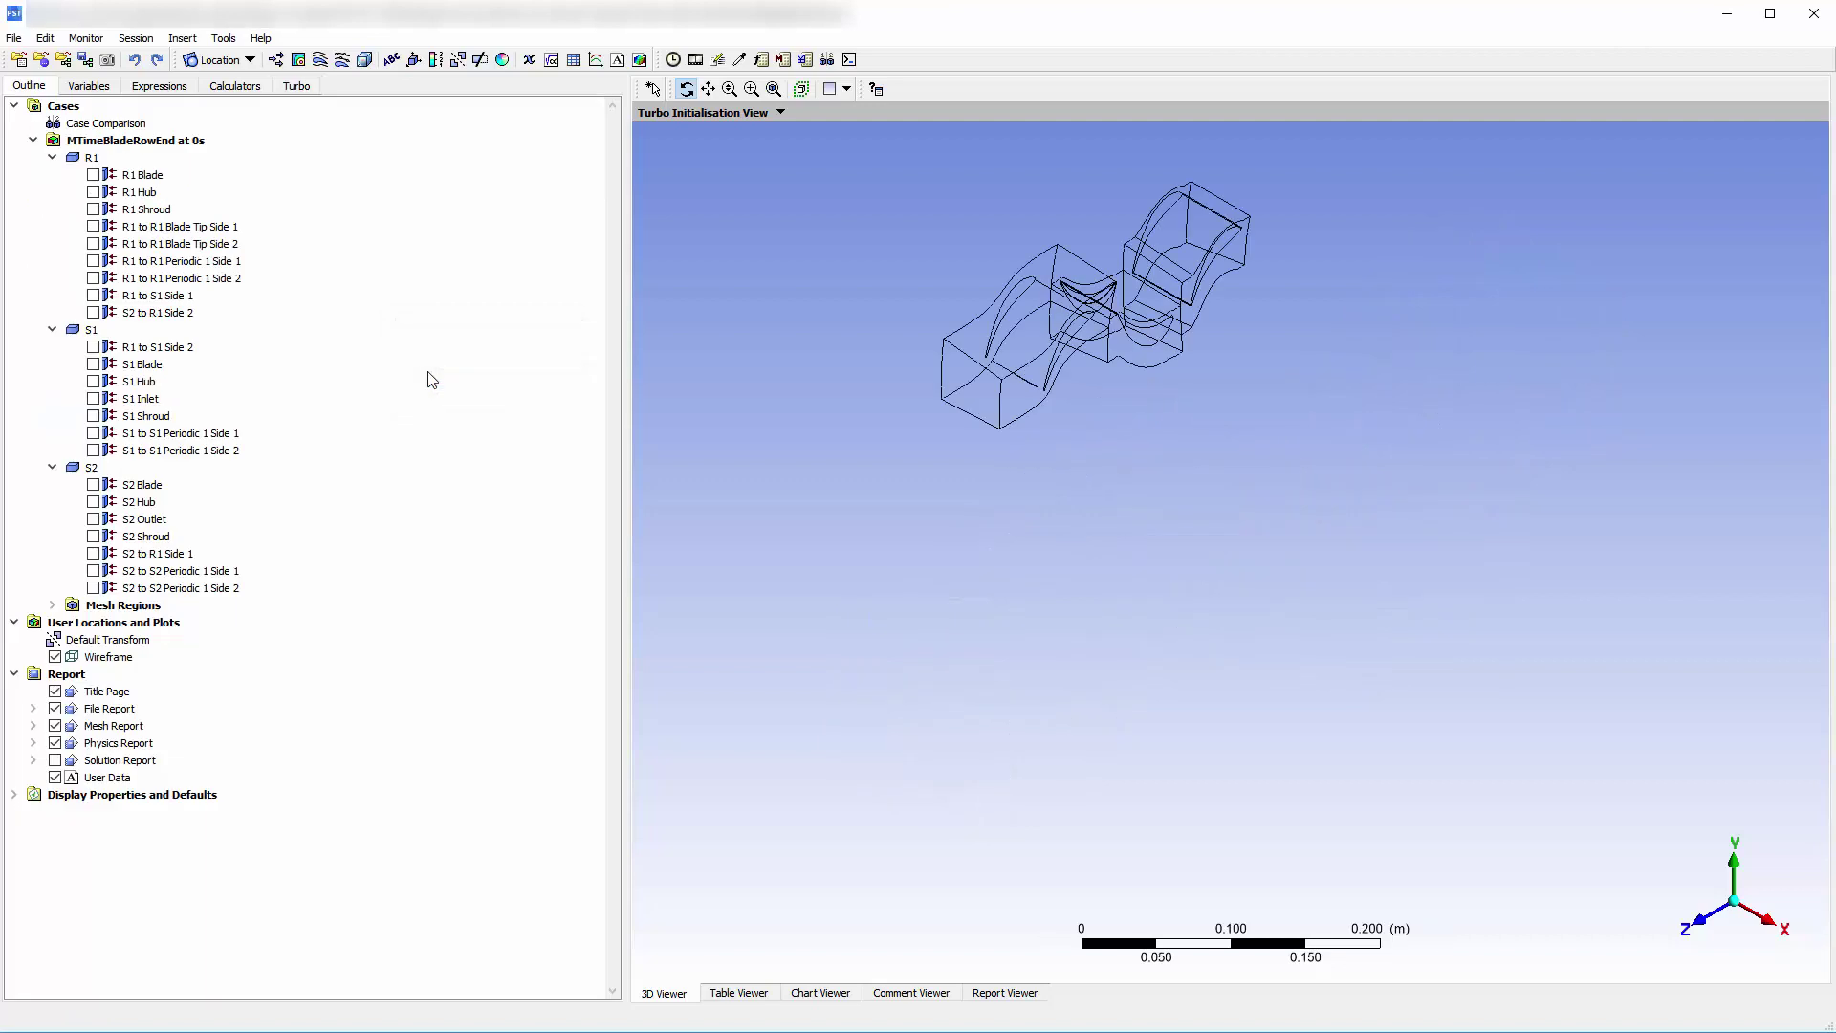
- Create the 0.5 constant-span surface and a 'Velocity plot' vector plot on span 50
left_click(71, 985)
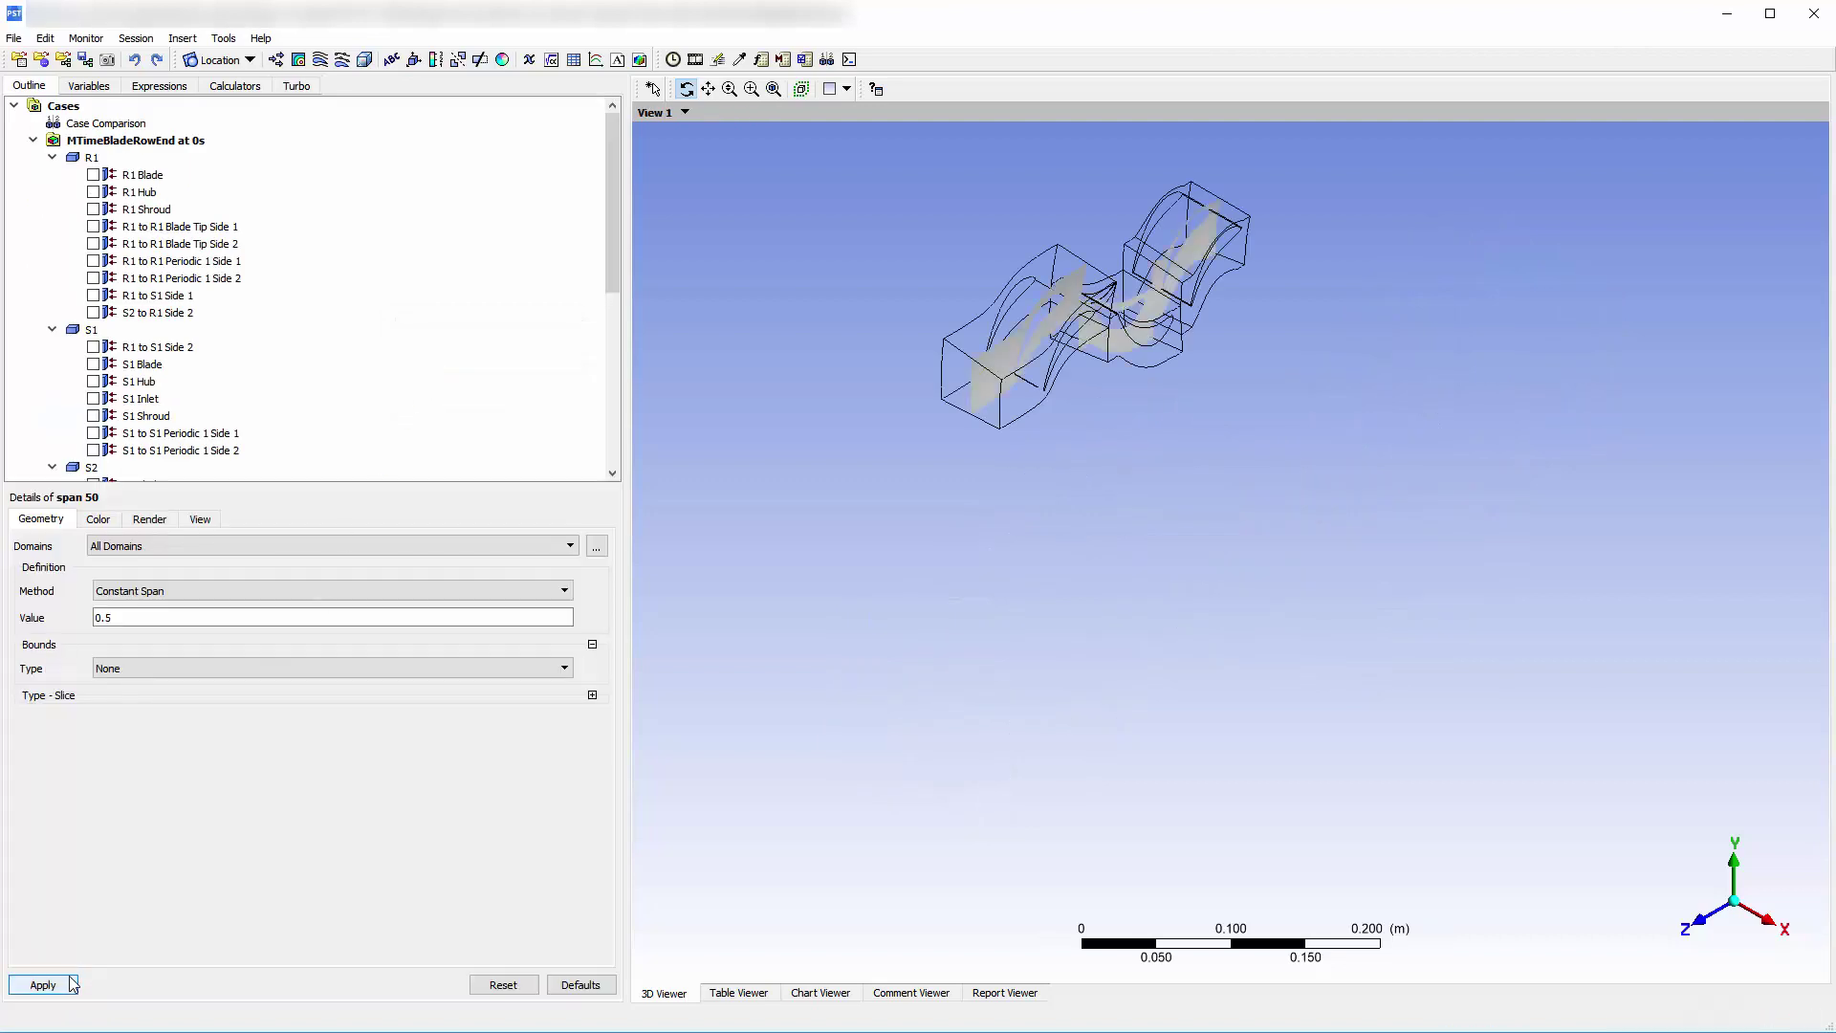
left_click(182, 38)
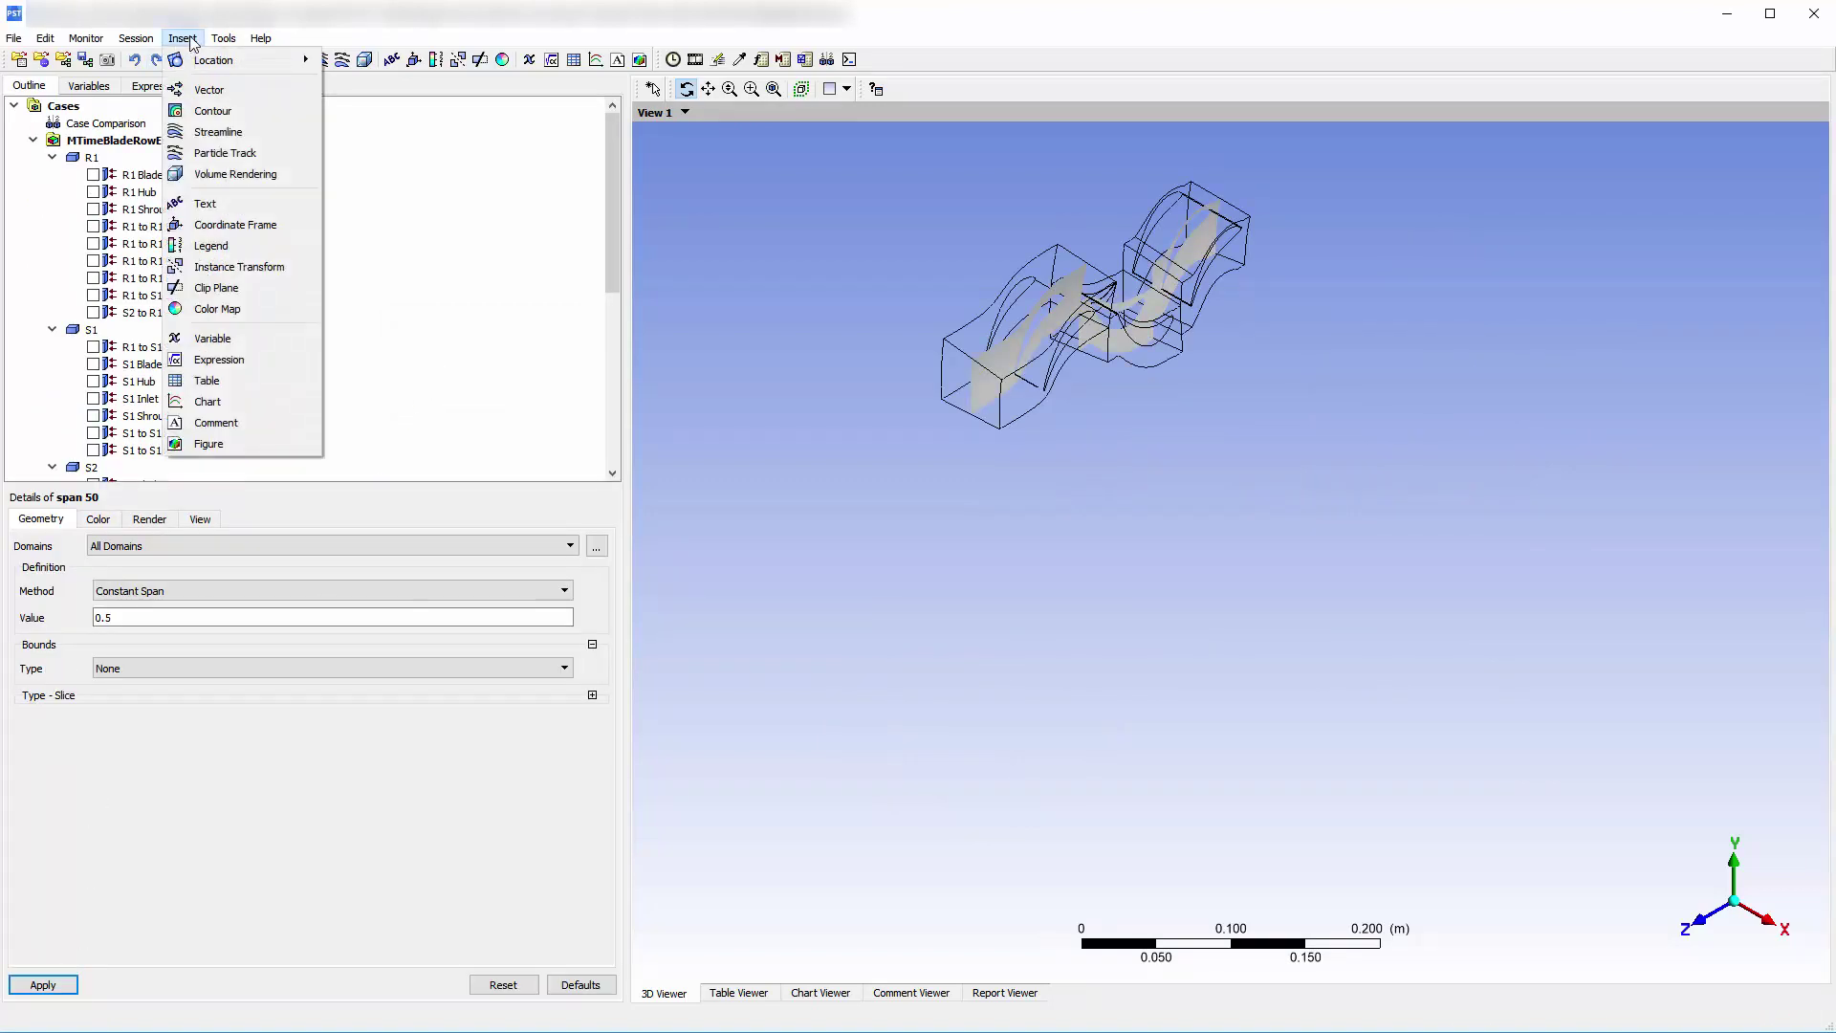
left_click(191, 81)
type("Velocity")
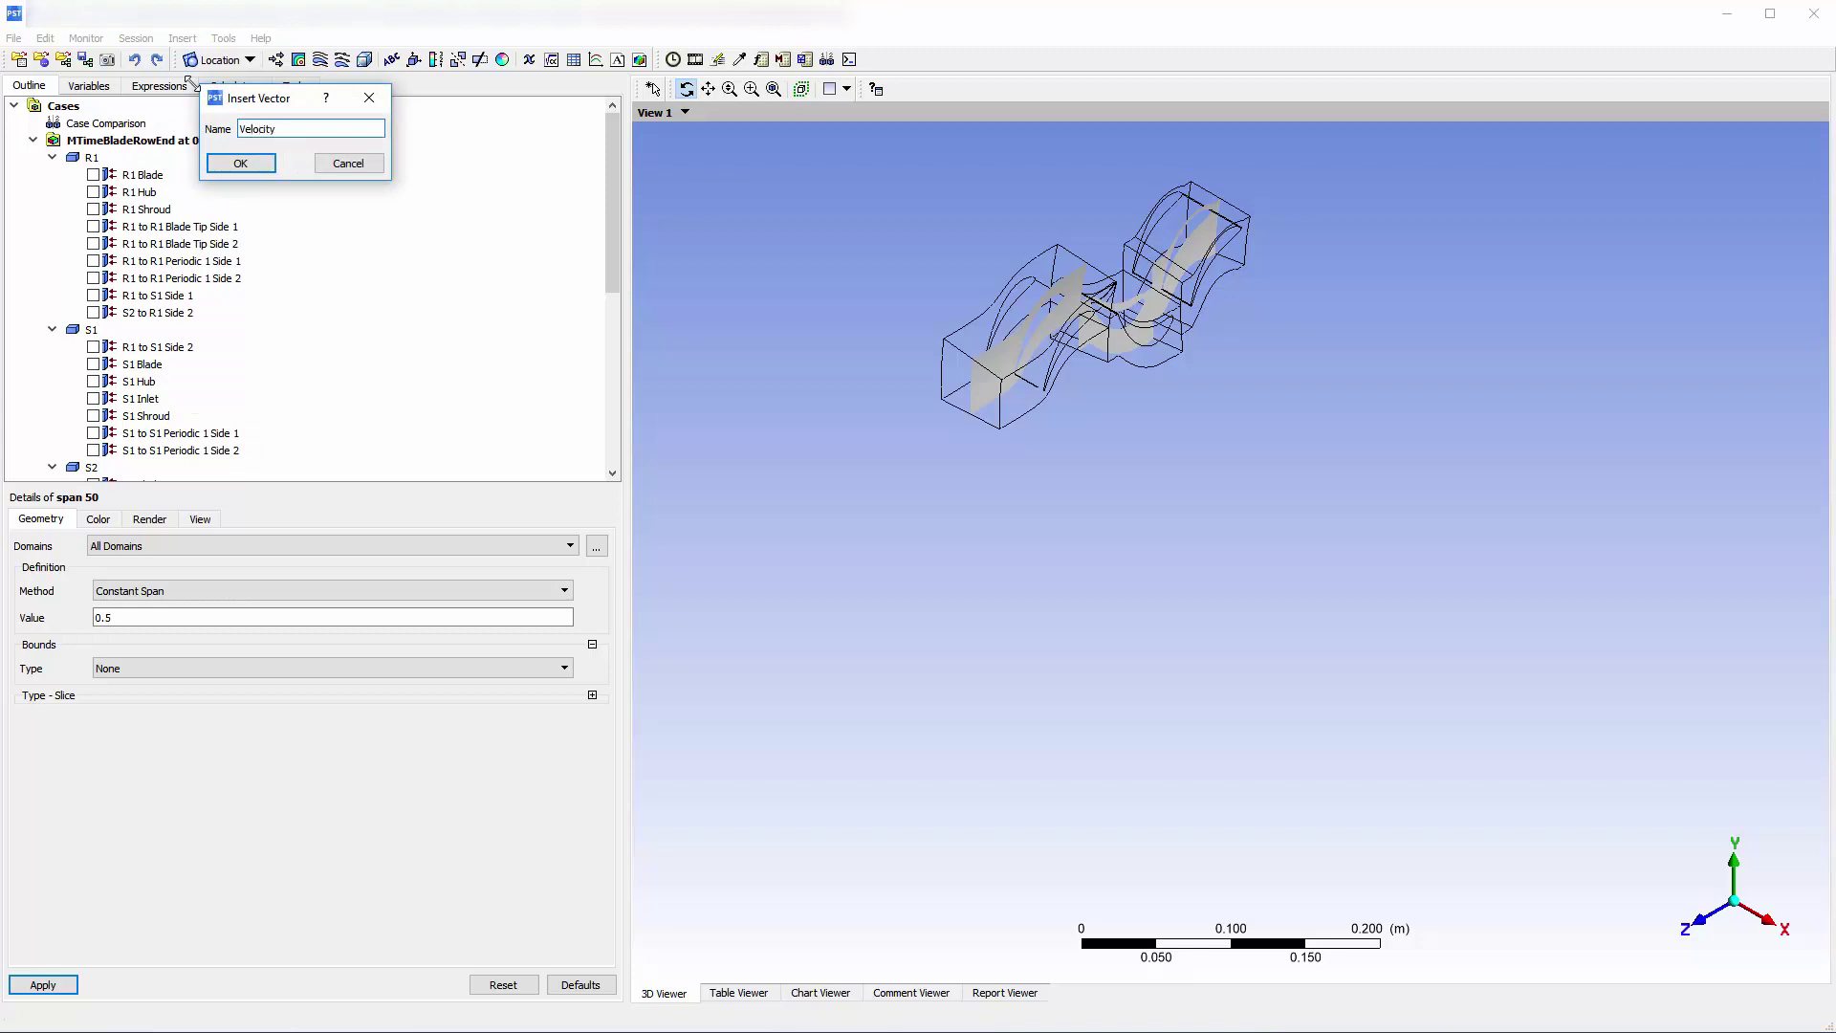
type(" plot")
key("Return")
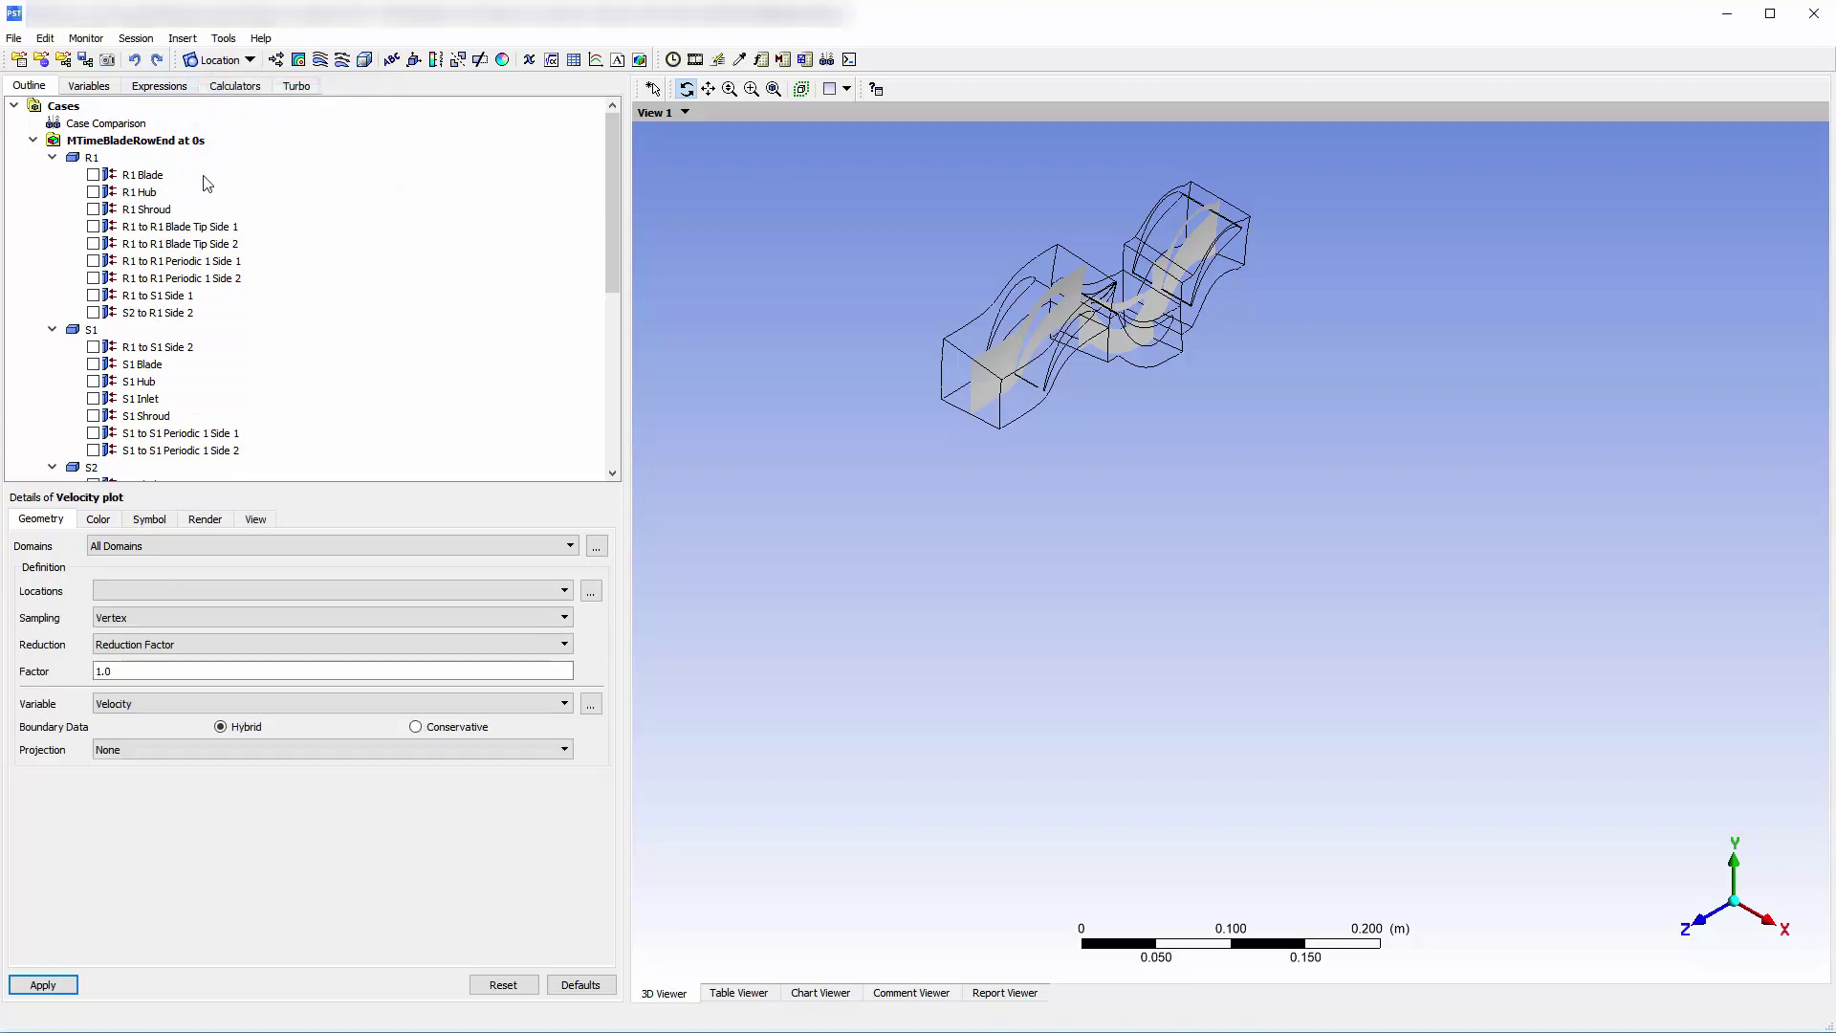
left_click(182, 590)
left_click(115, 703)
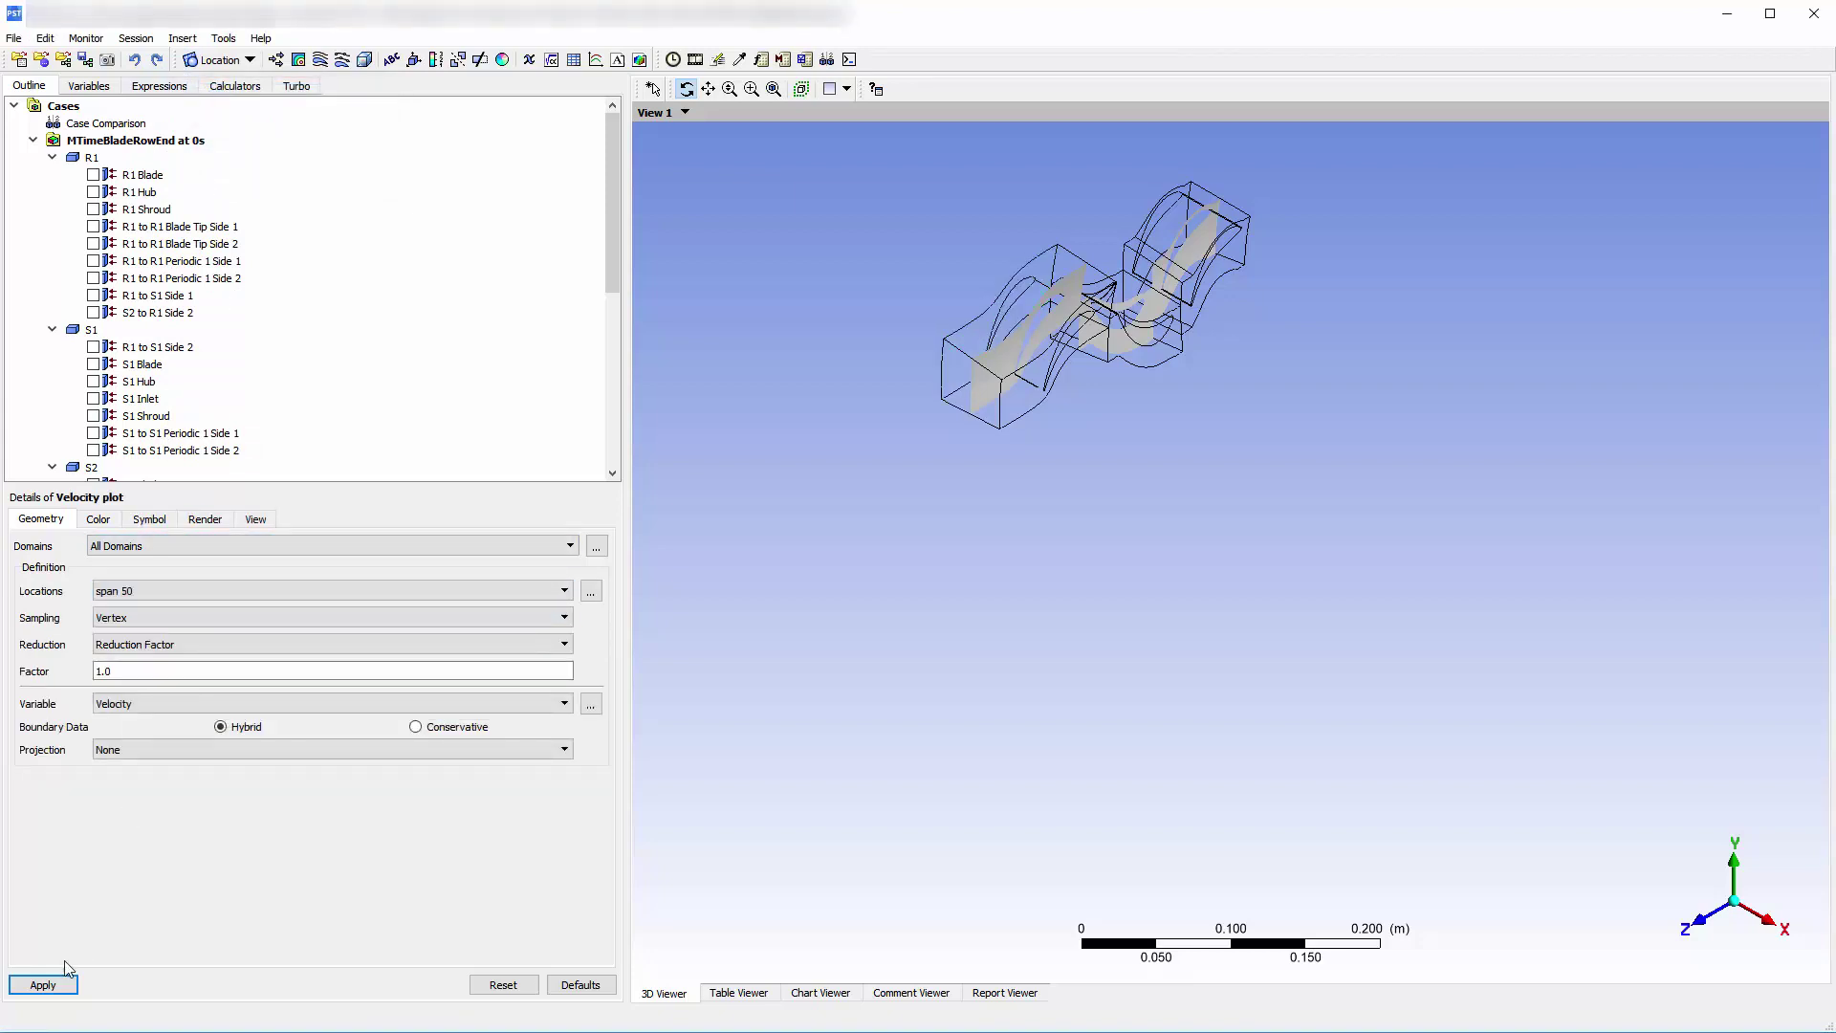
left_click(43, 984)
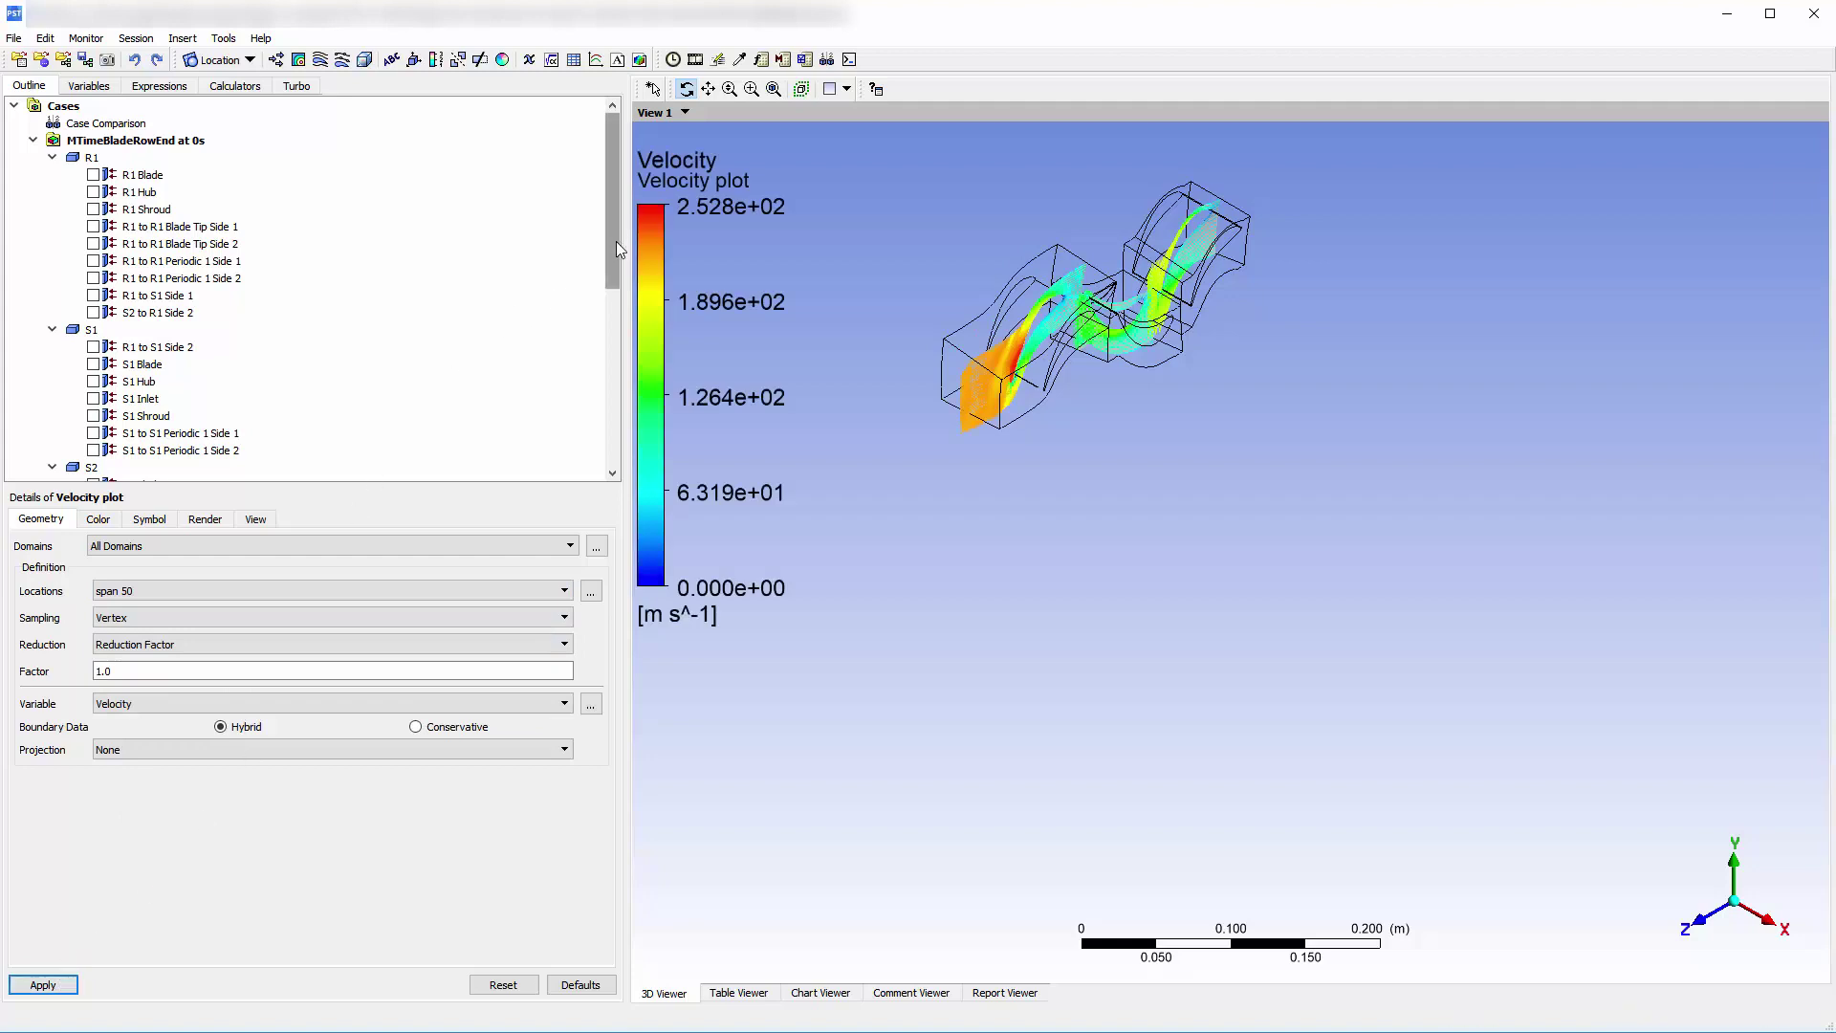
- Hide the span 50 surface and frame the blade passages side-on
left_click_drag(613, 242, 613, 371)
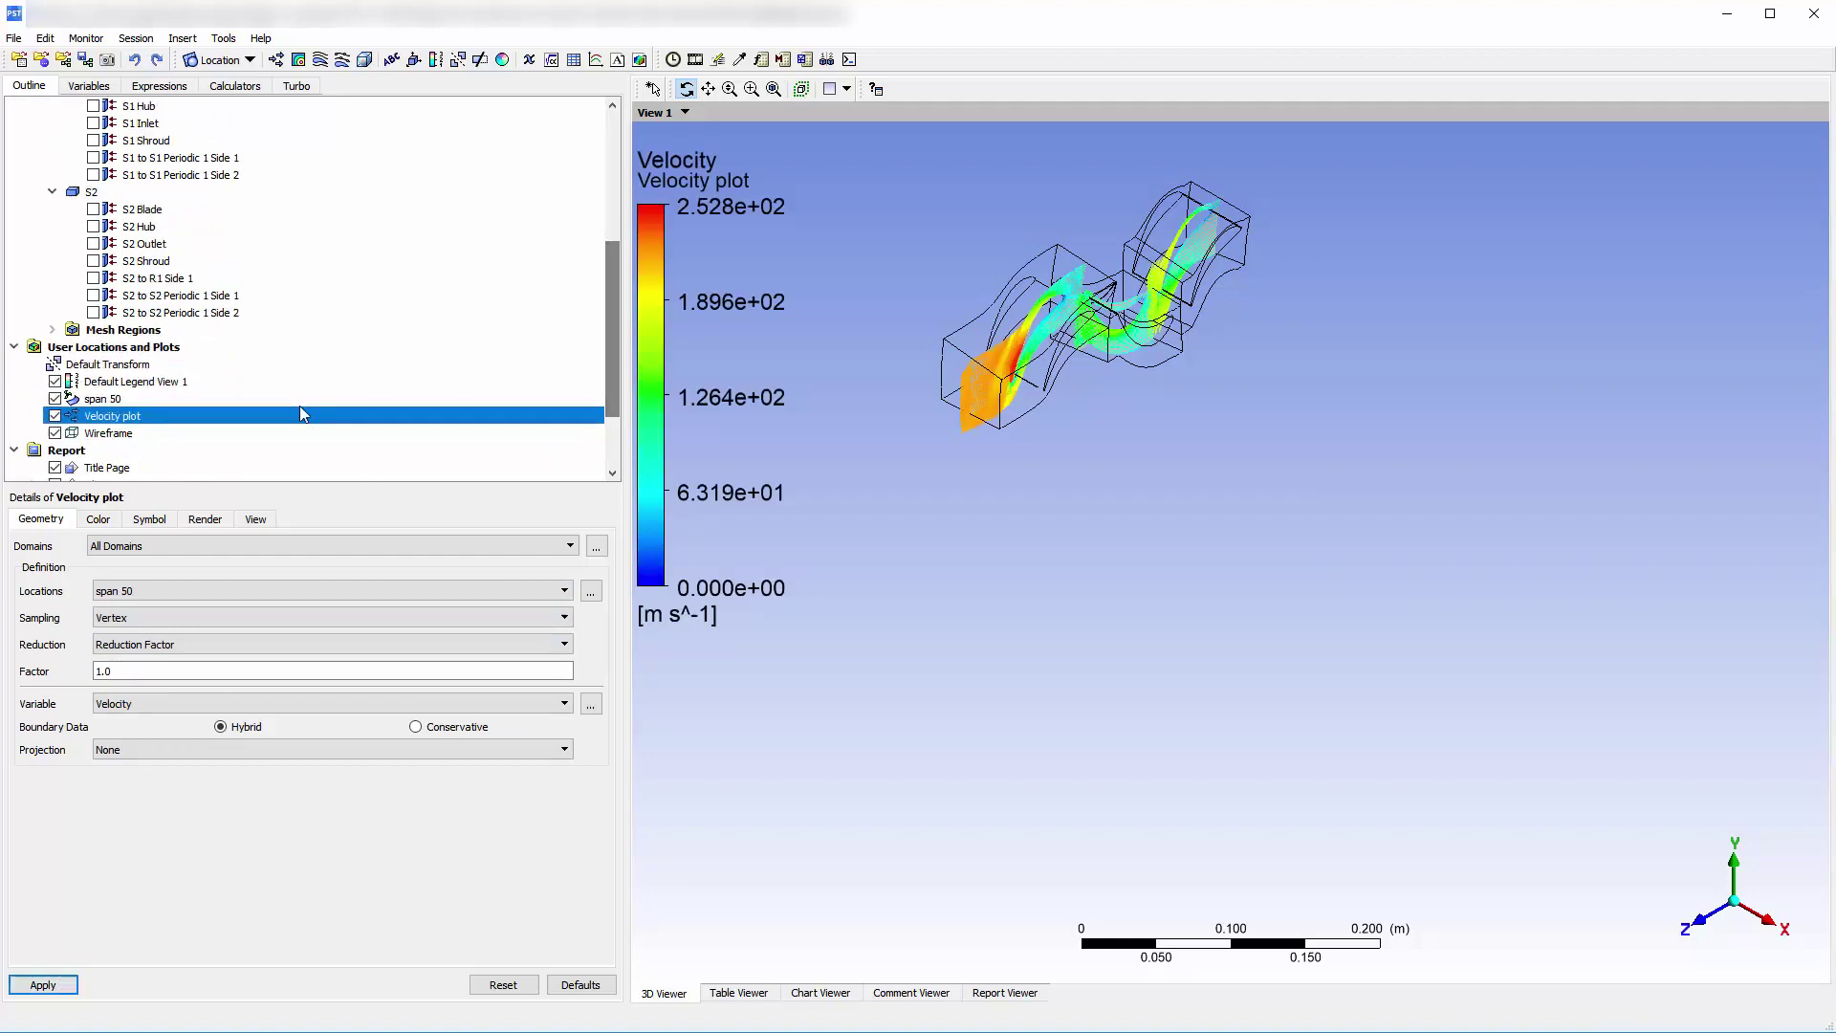
left_click(53, 396)
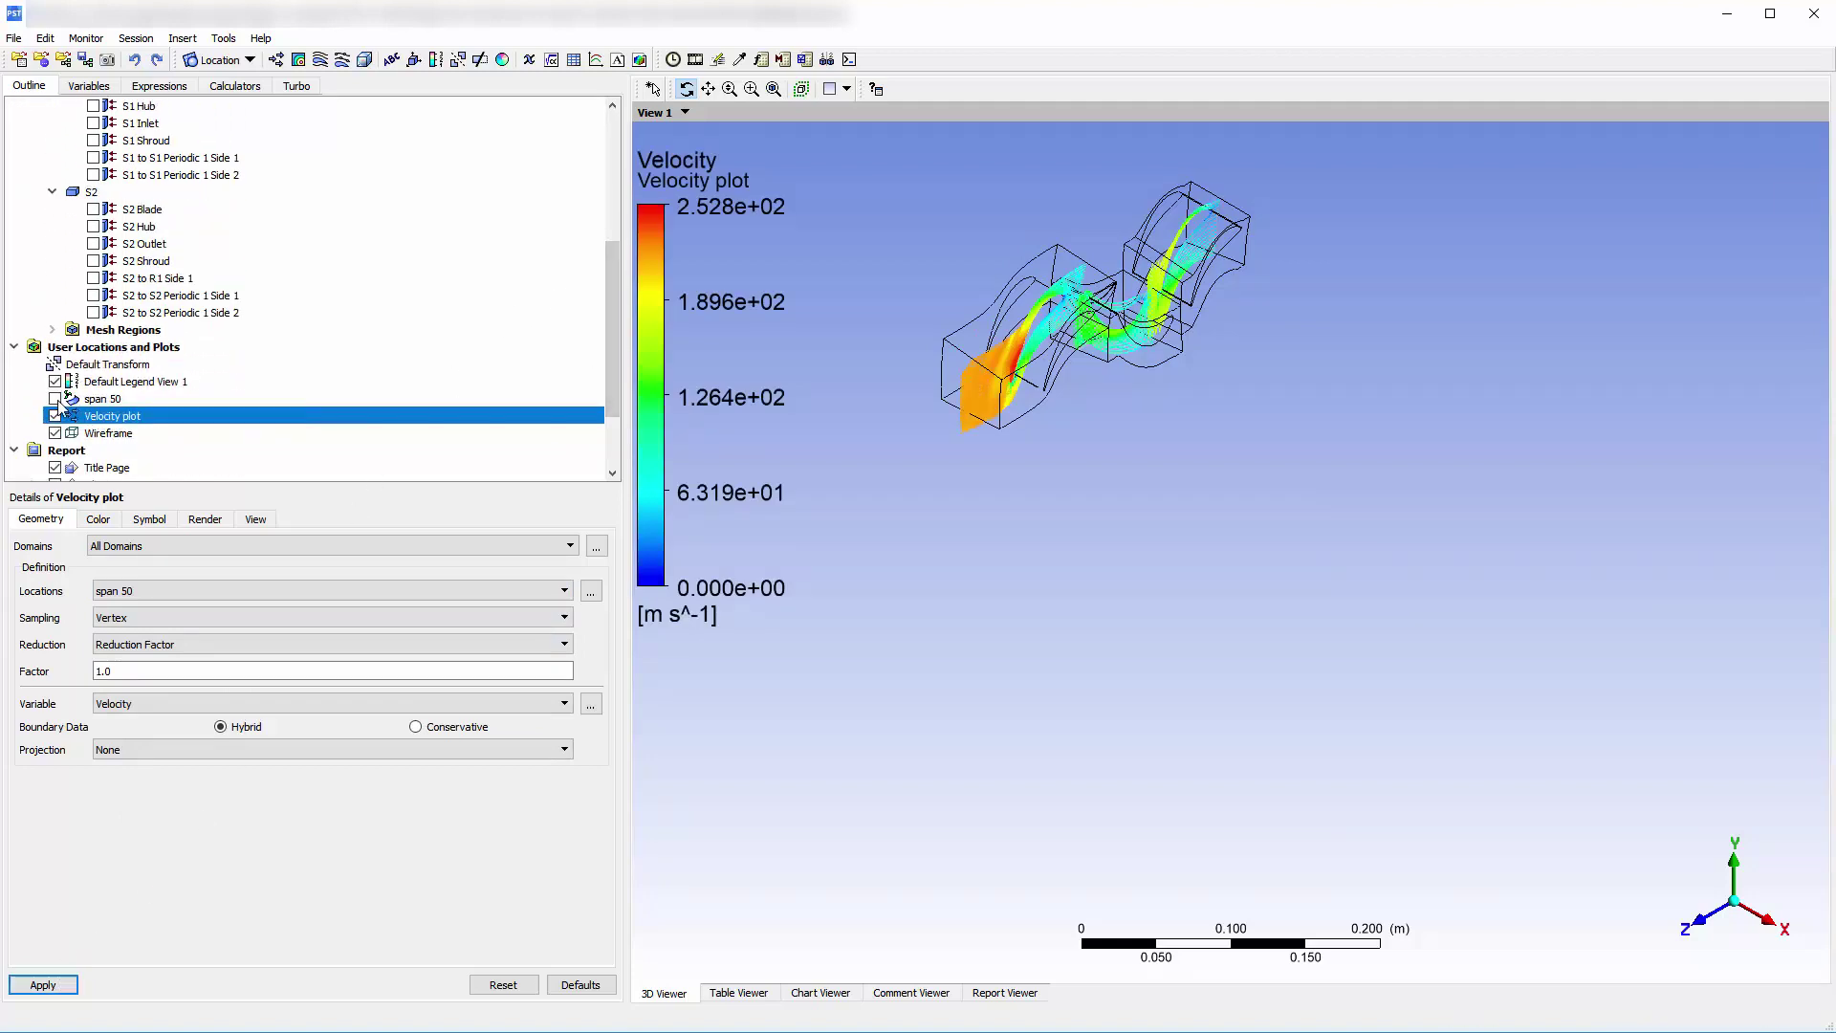
left_click(774, 88)
left_click_drag(1278, 650, 1195, 602)
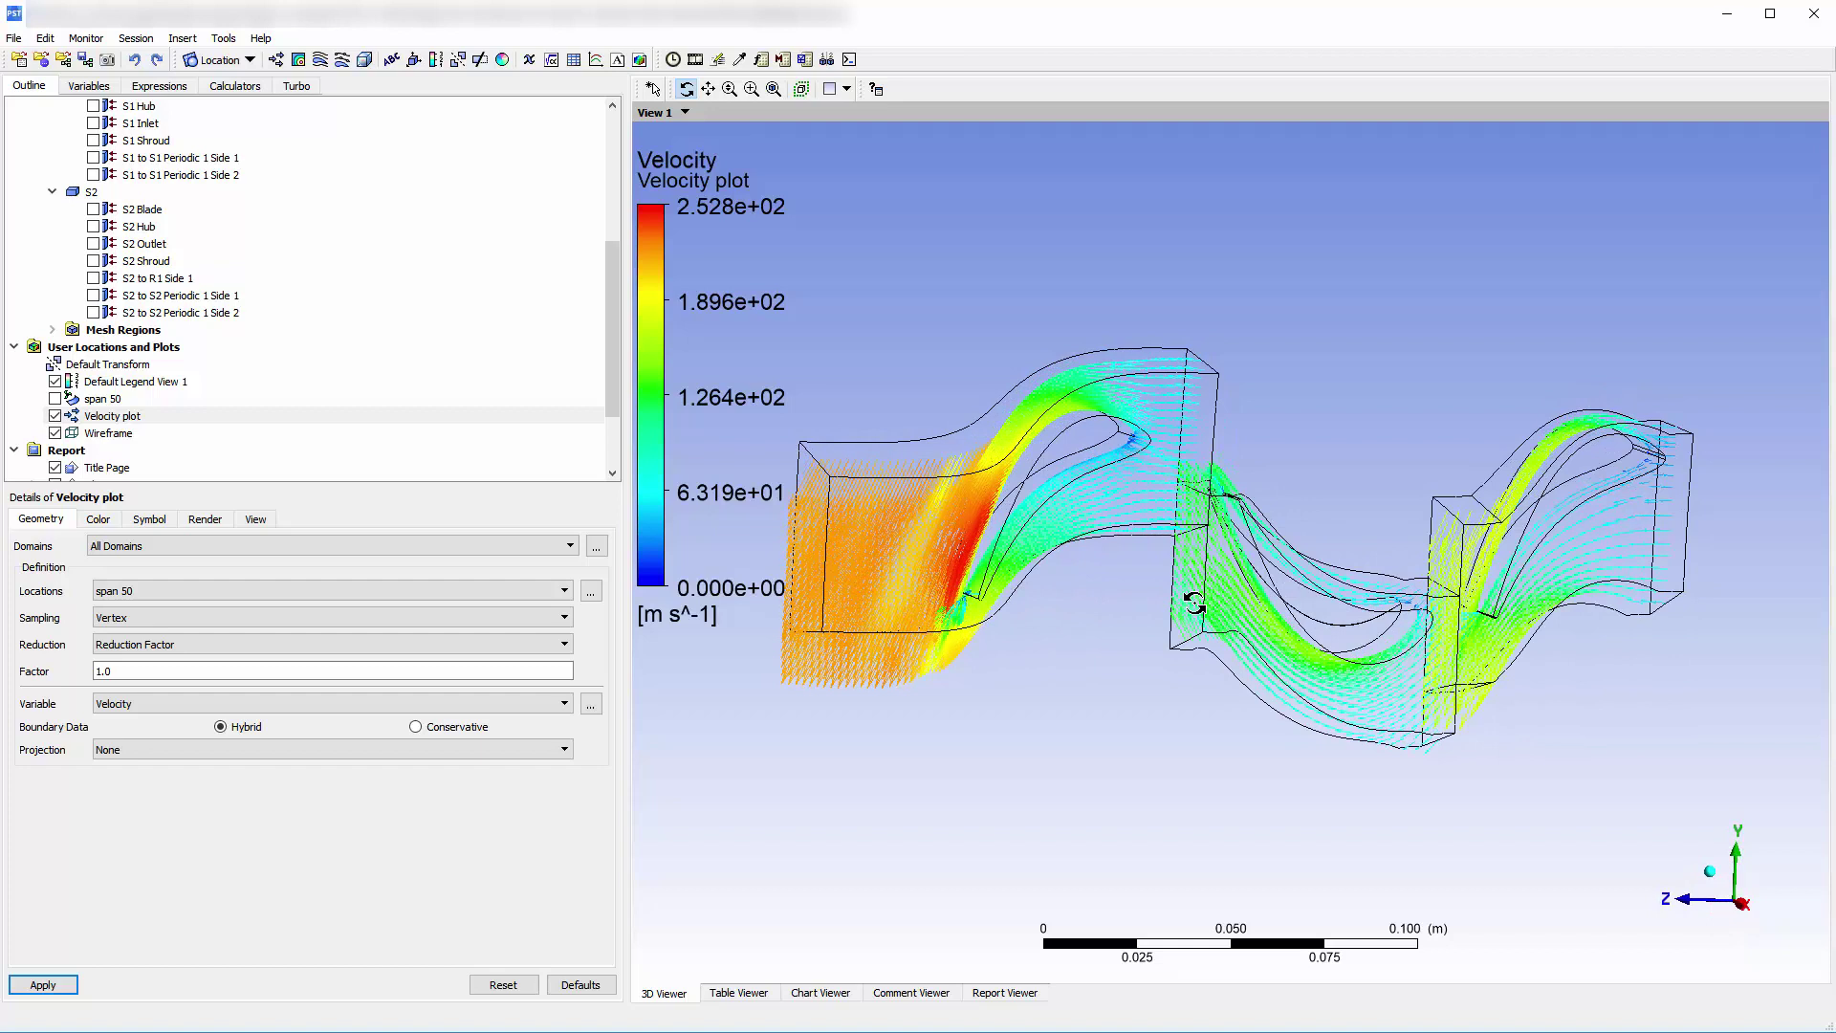
- Create a 'Pressure map' contour on span 50 with 21 contours
left_click(185, 40)
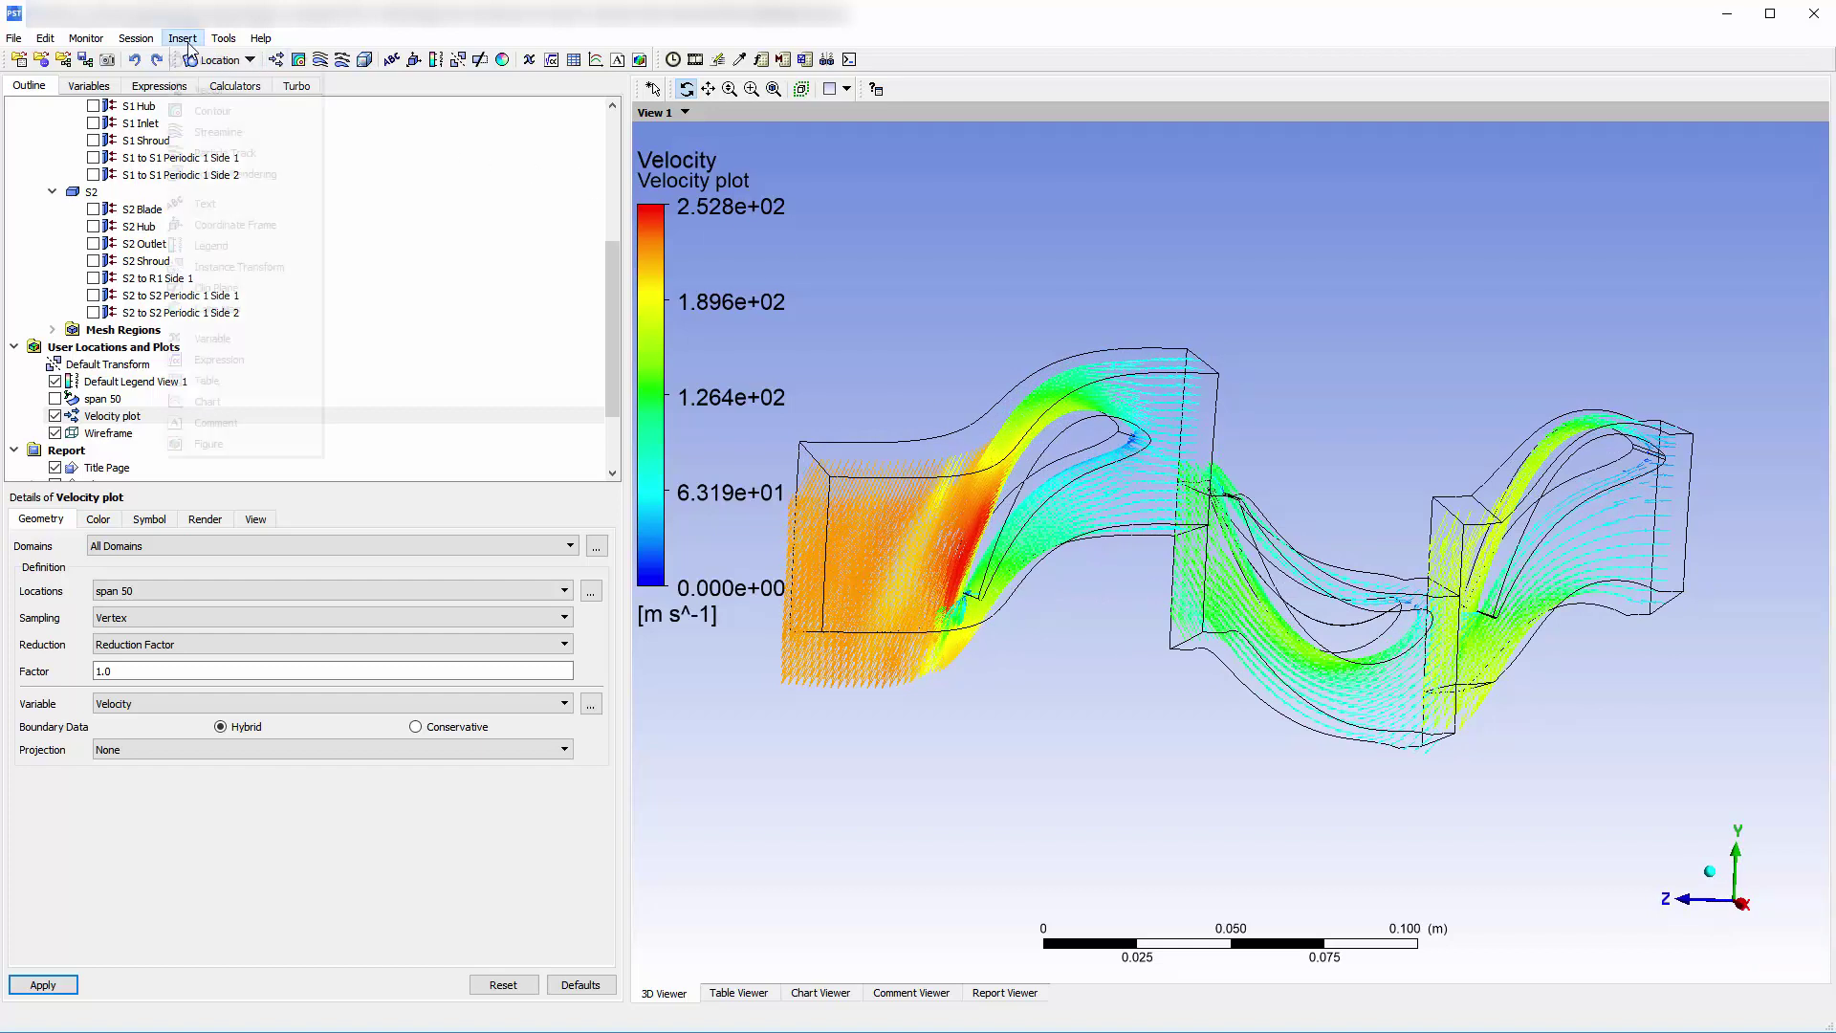
left_click(213, 111)
type("Pressure map")
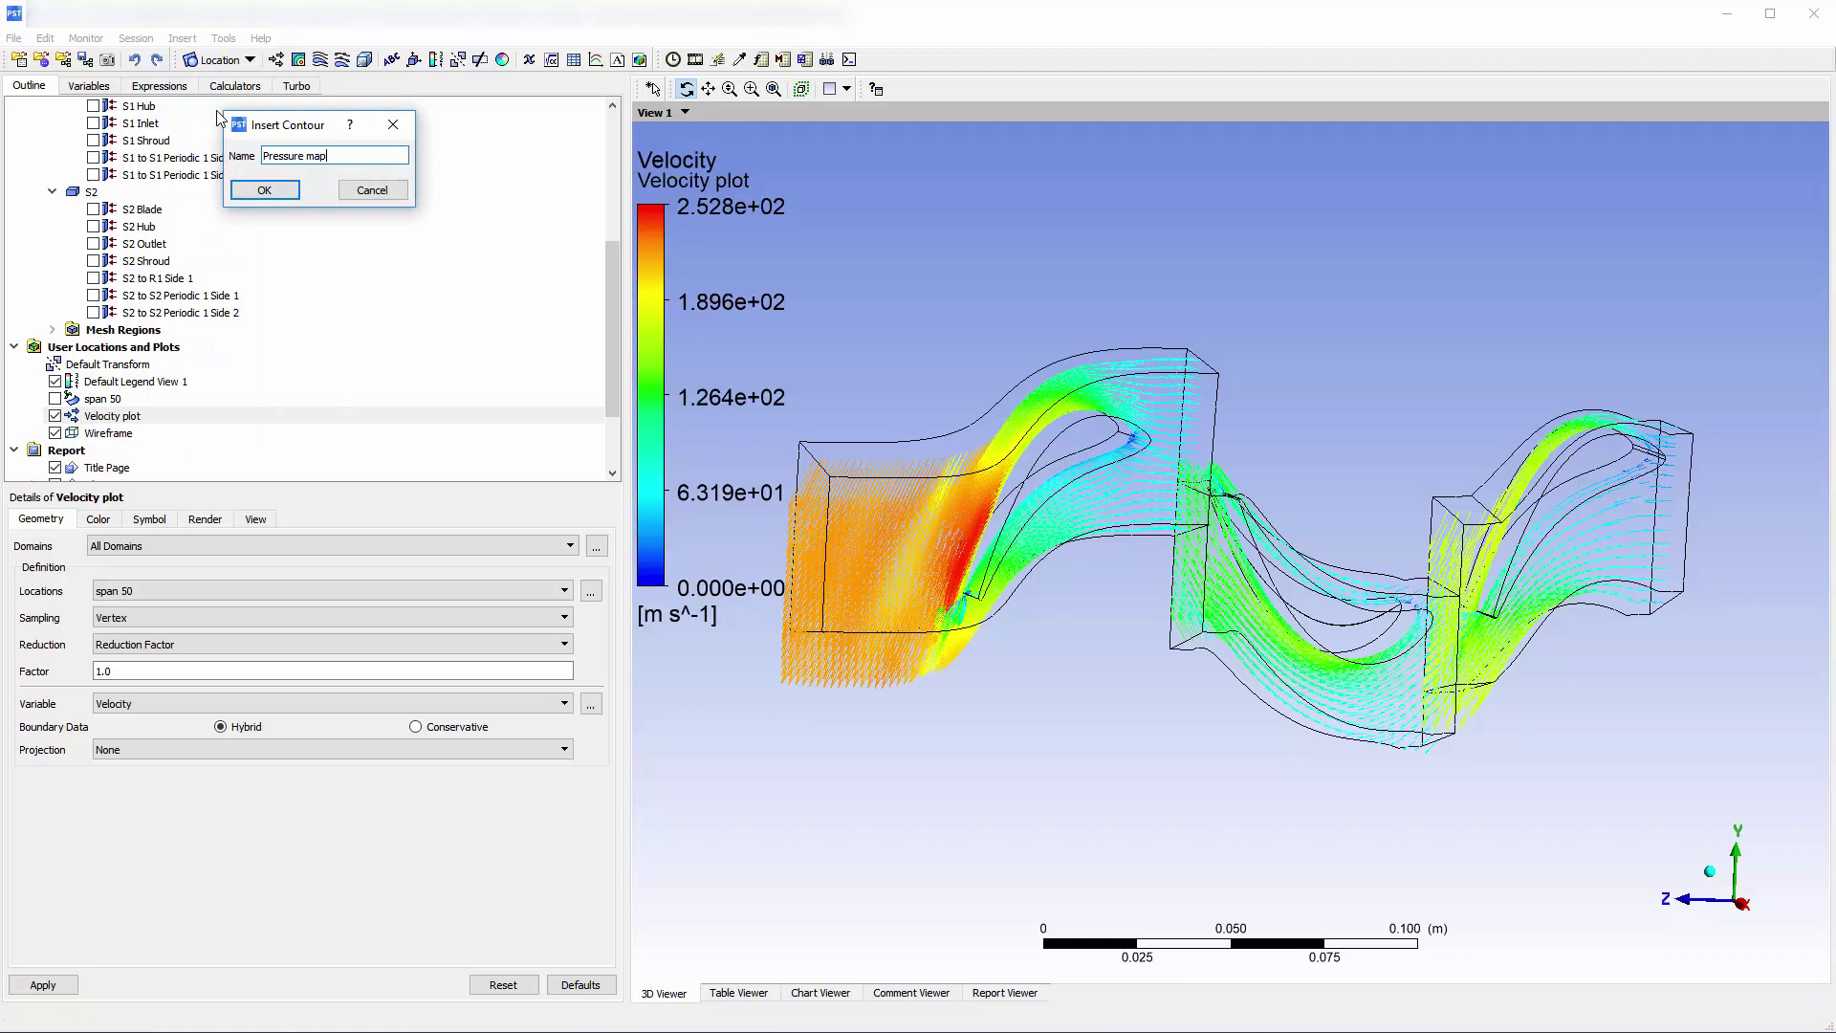
key("Return")
left_click(153, 573)
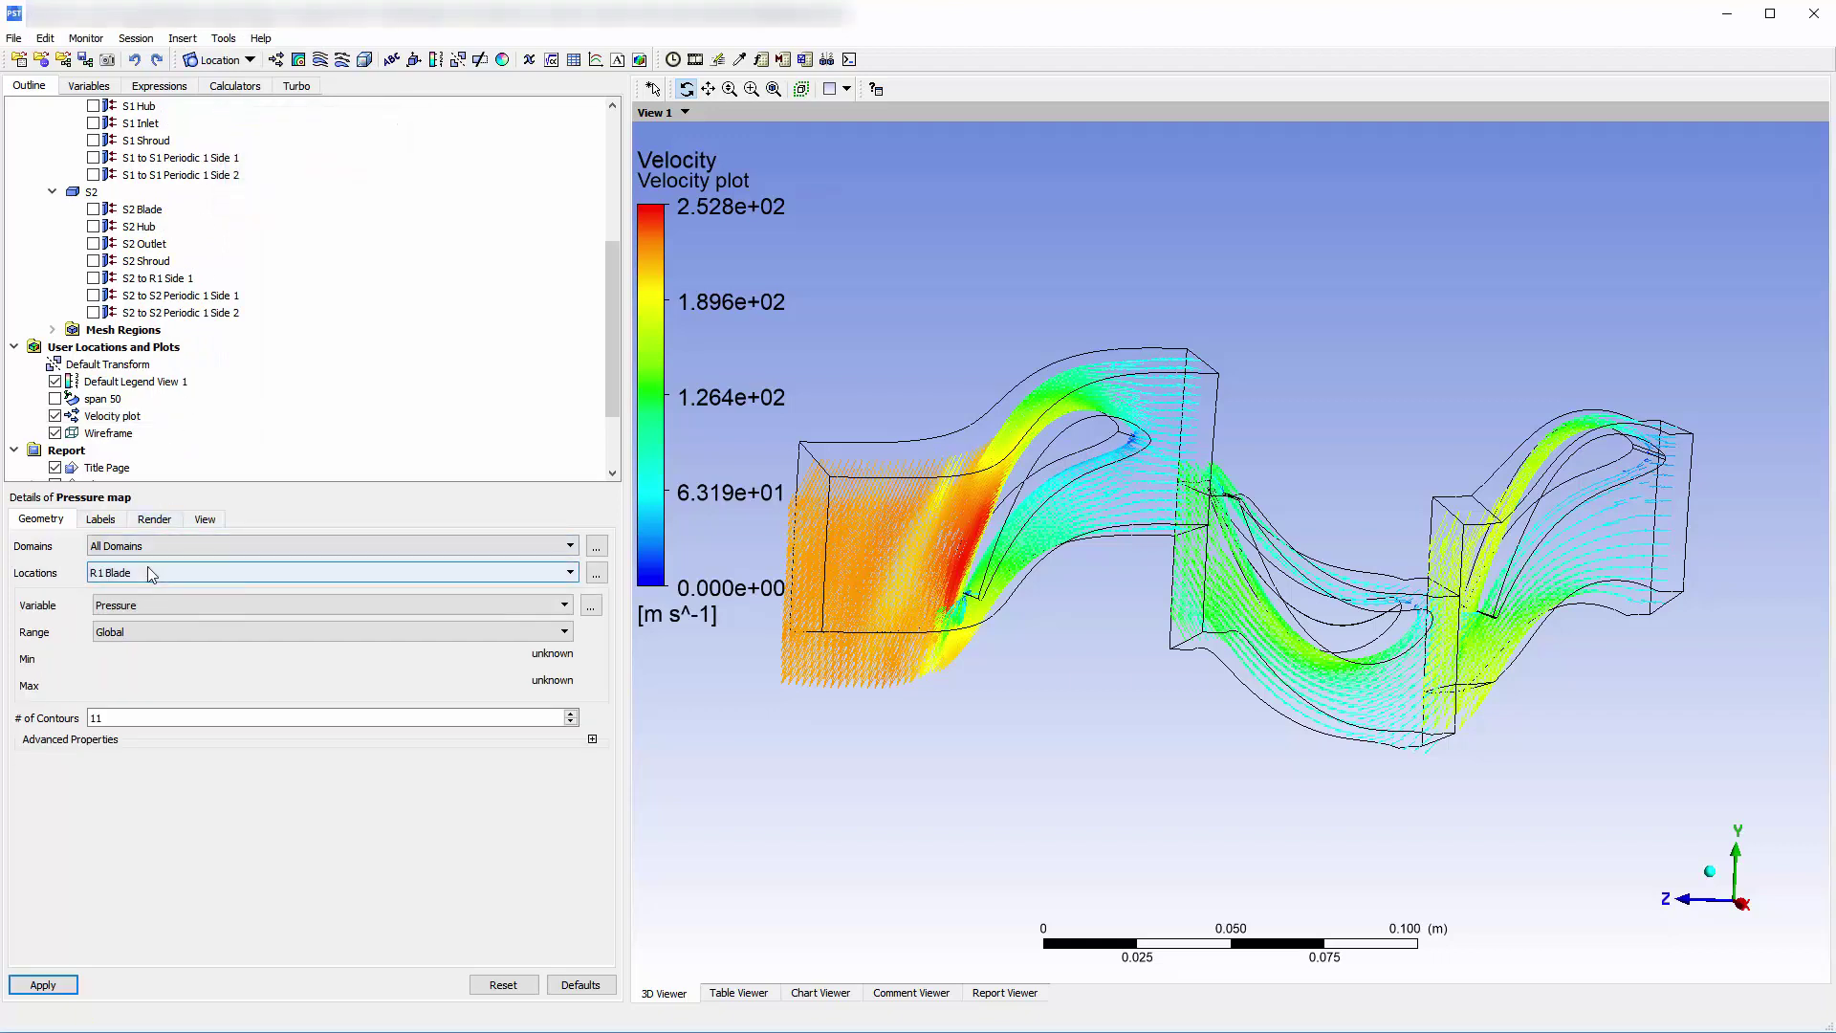
scroll(179, 636, "down", 6)
left_click(124, 701)
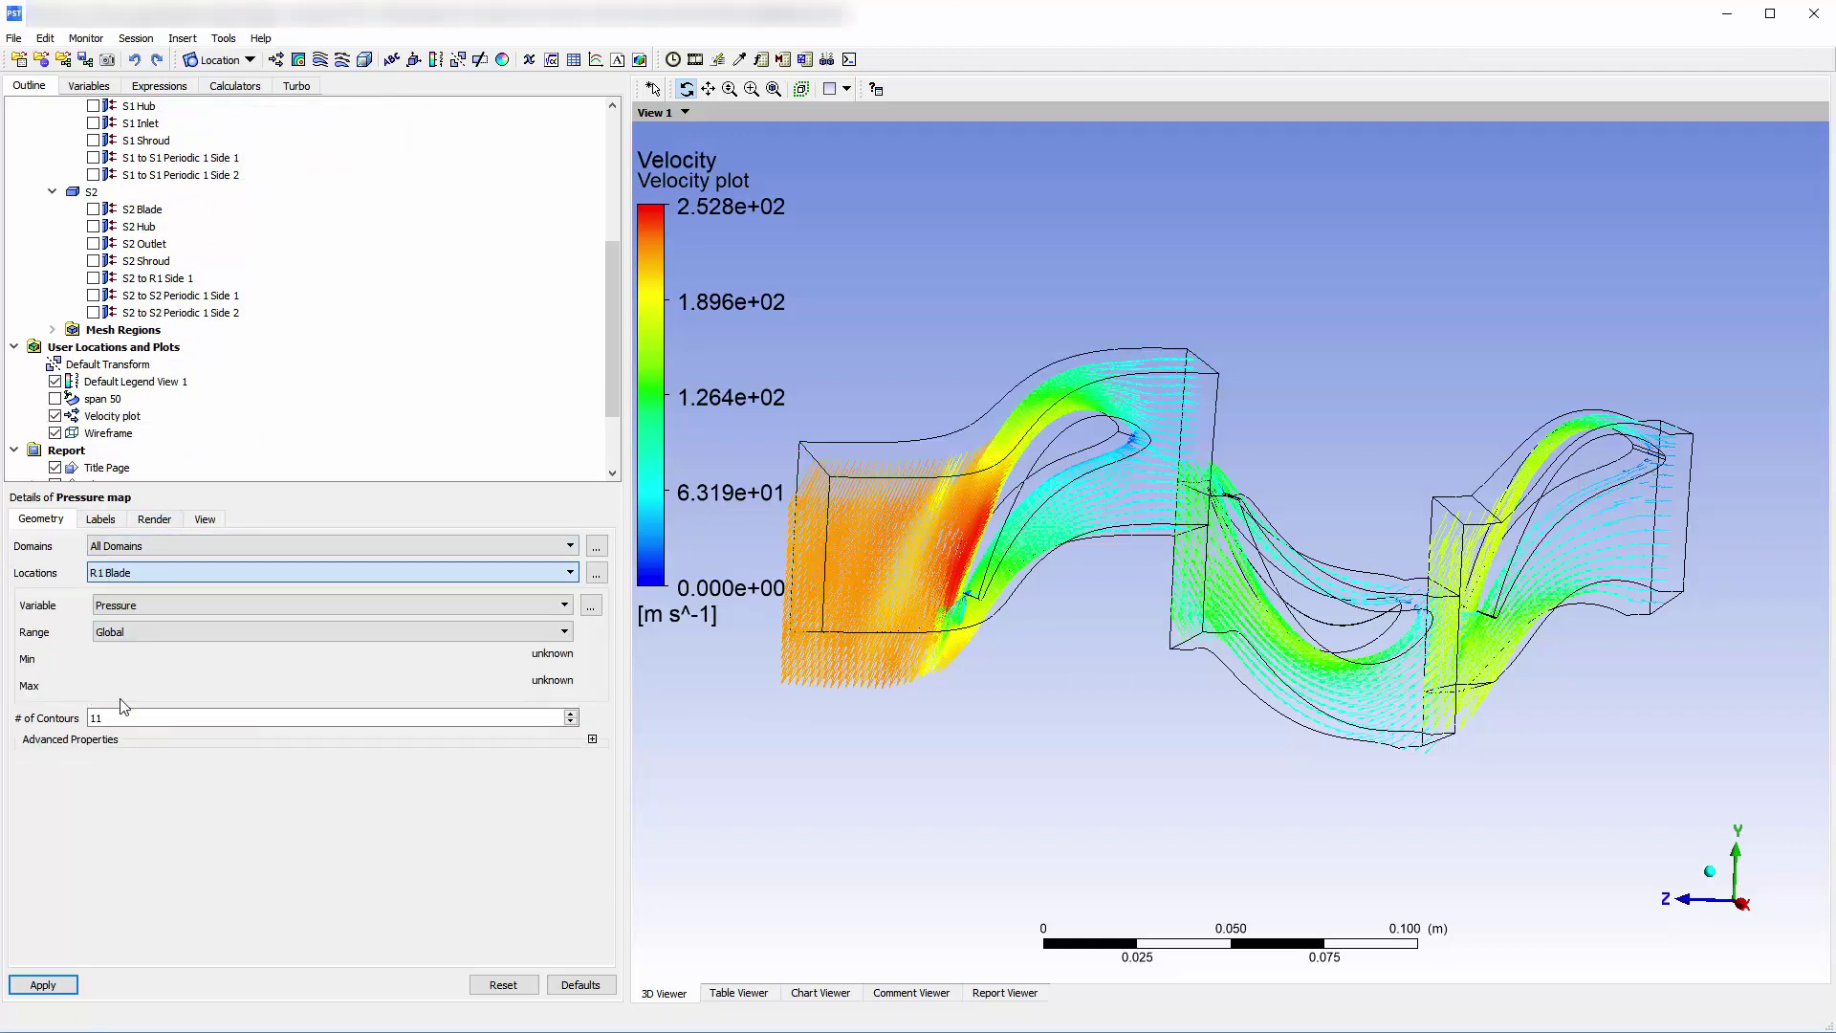
double_click(129, 717)
type("21")
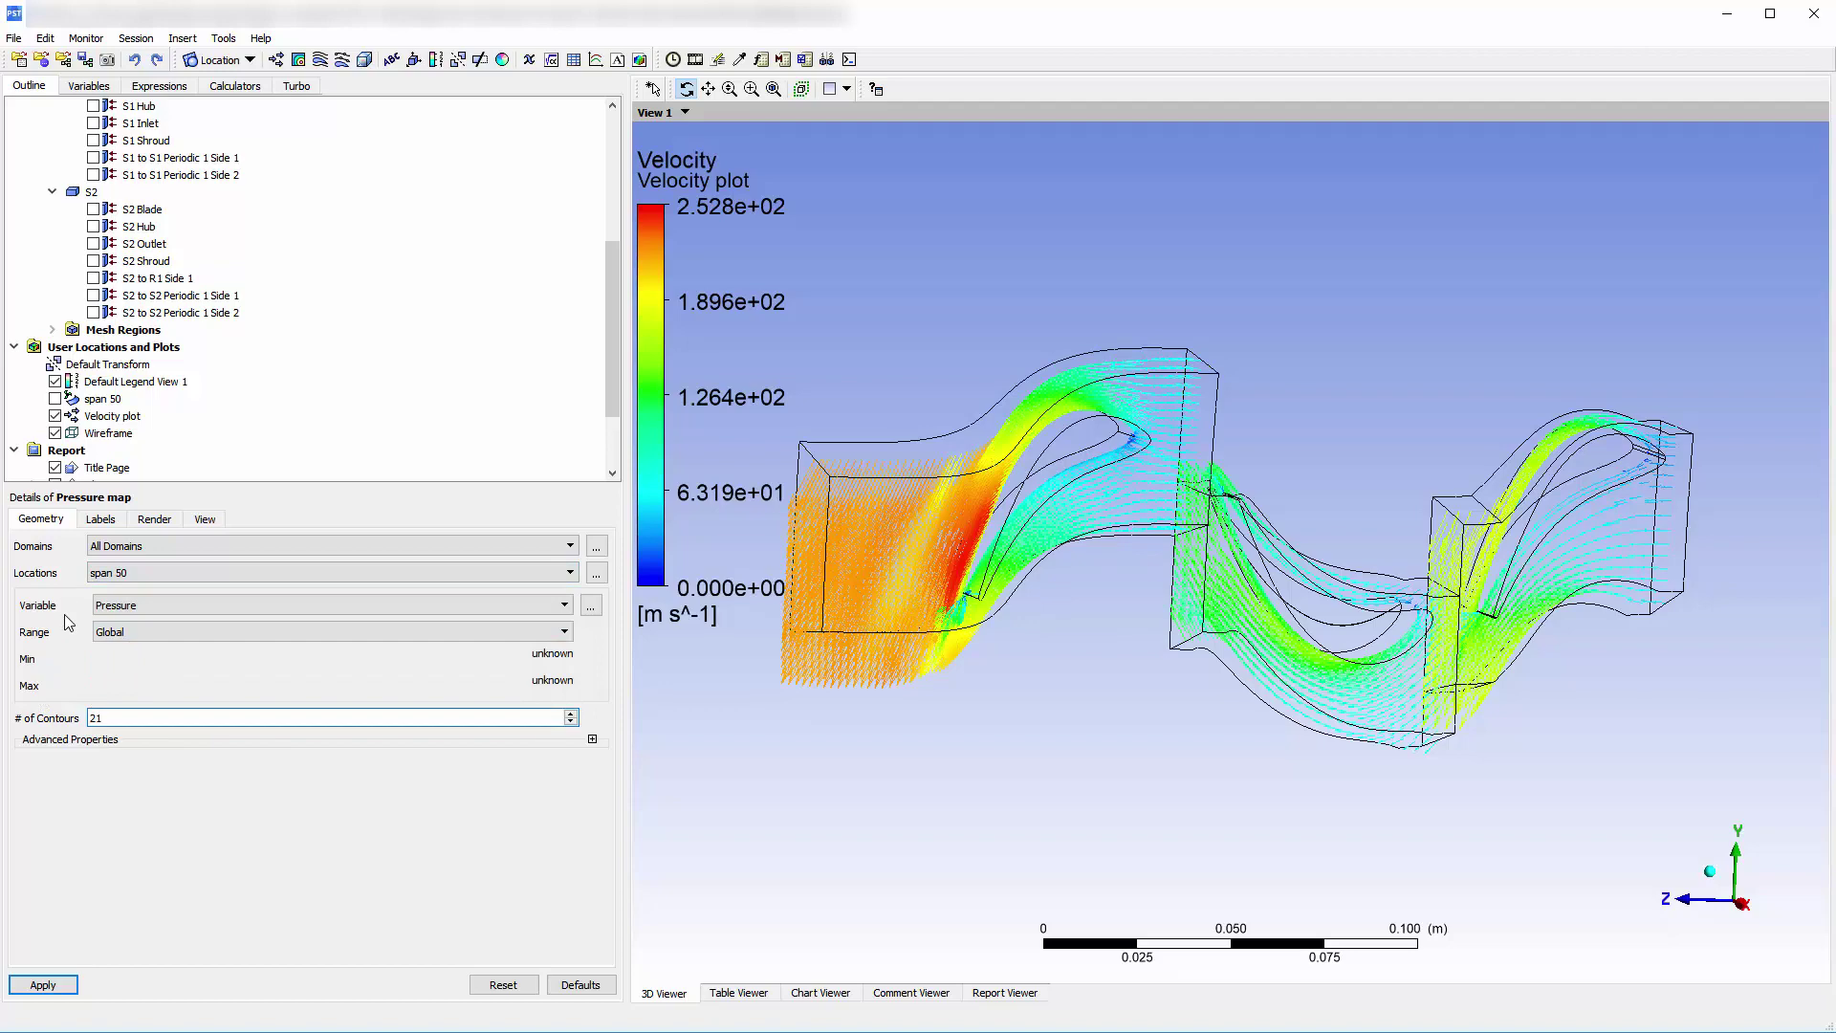
left_click(69, 985)
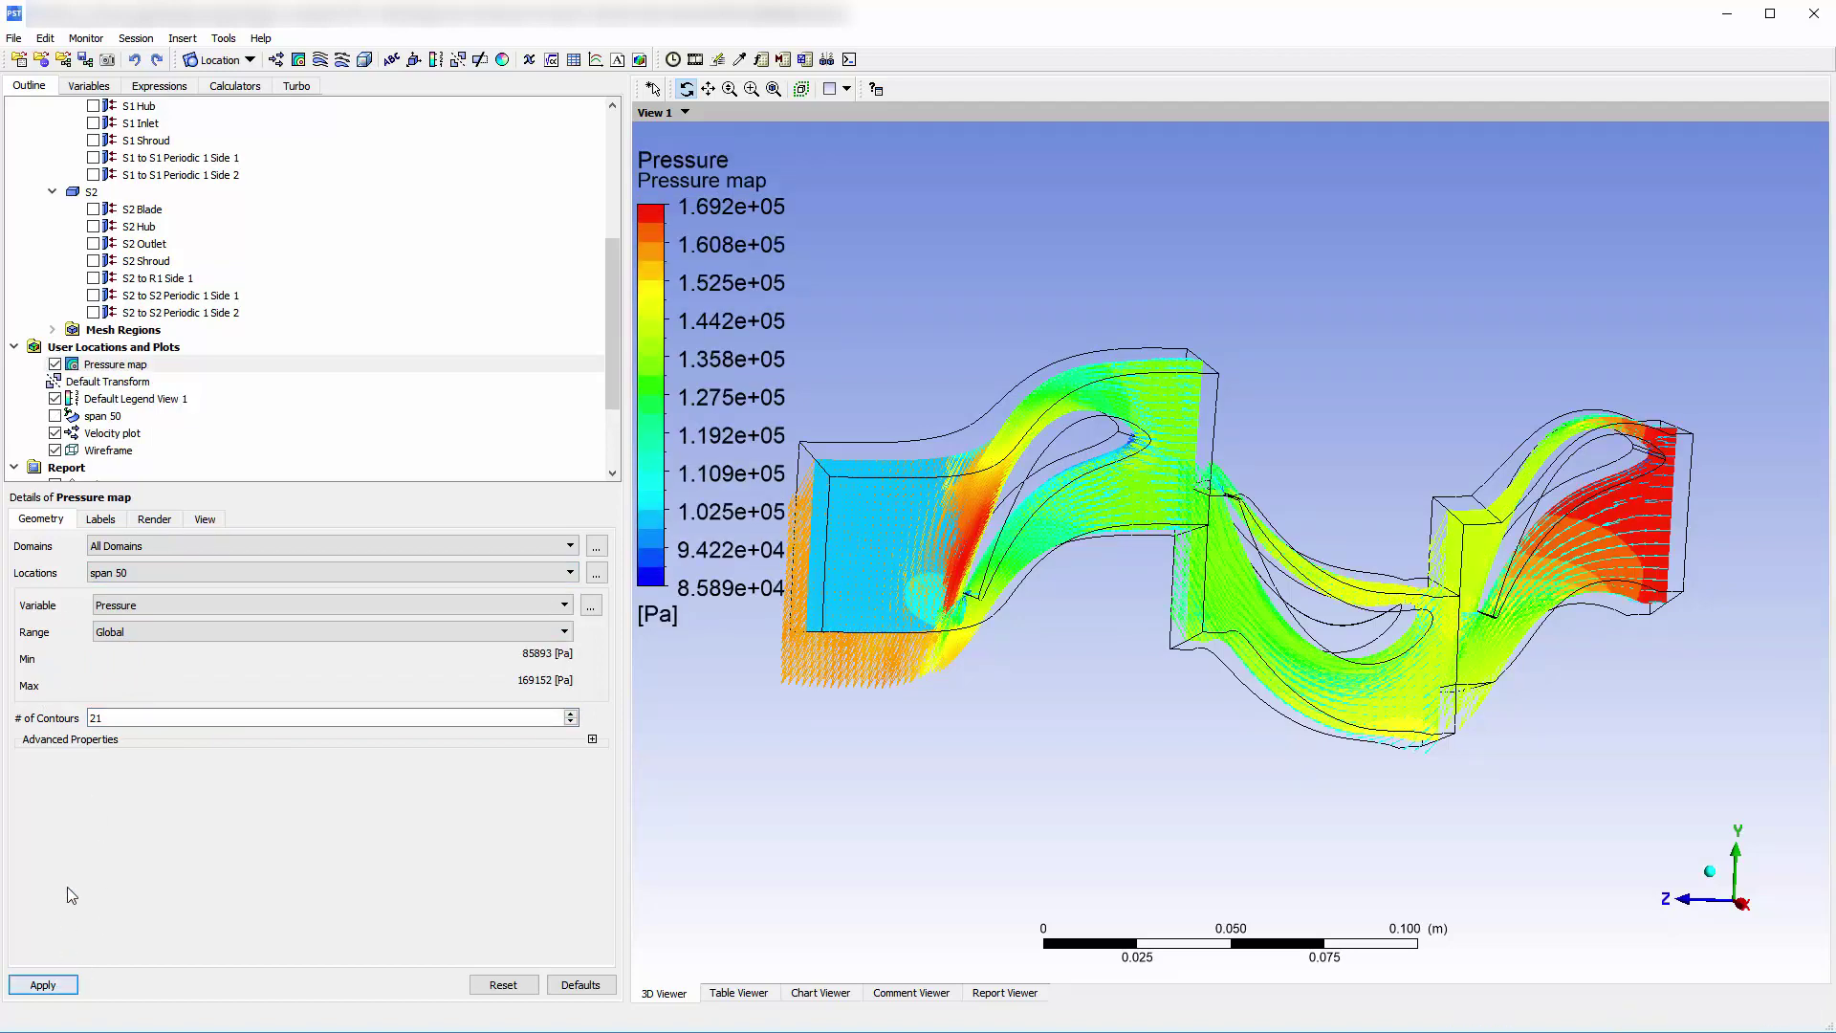
- Keep the Velocity plot visible and hide the Pressure map
left_click(56, 433)
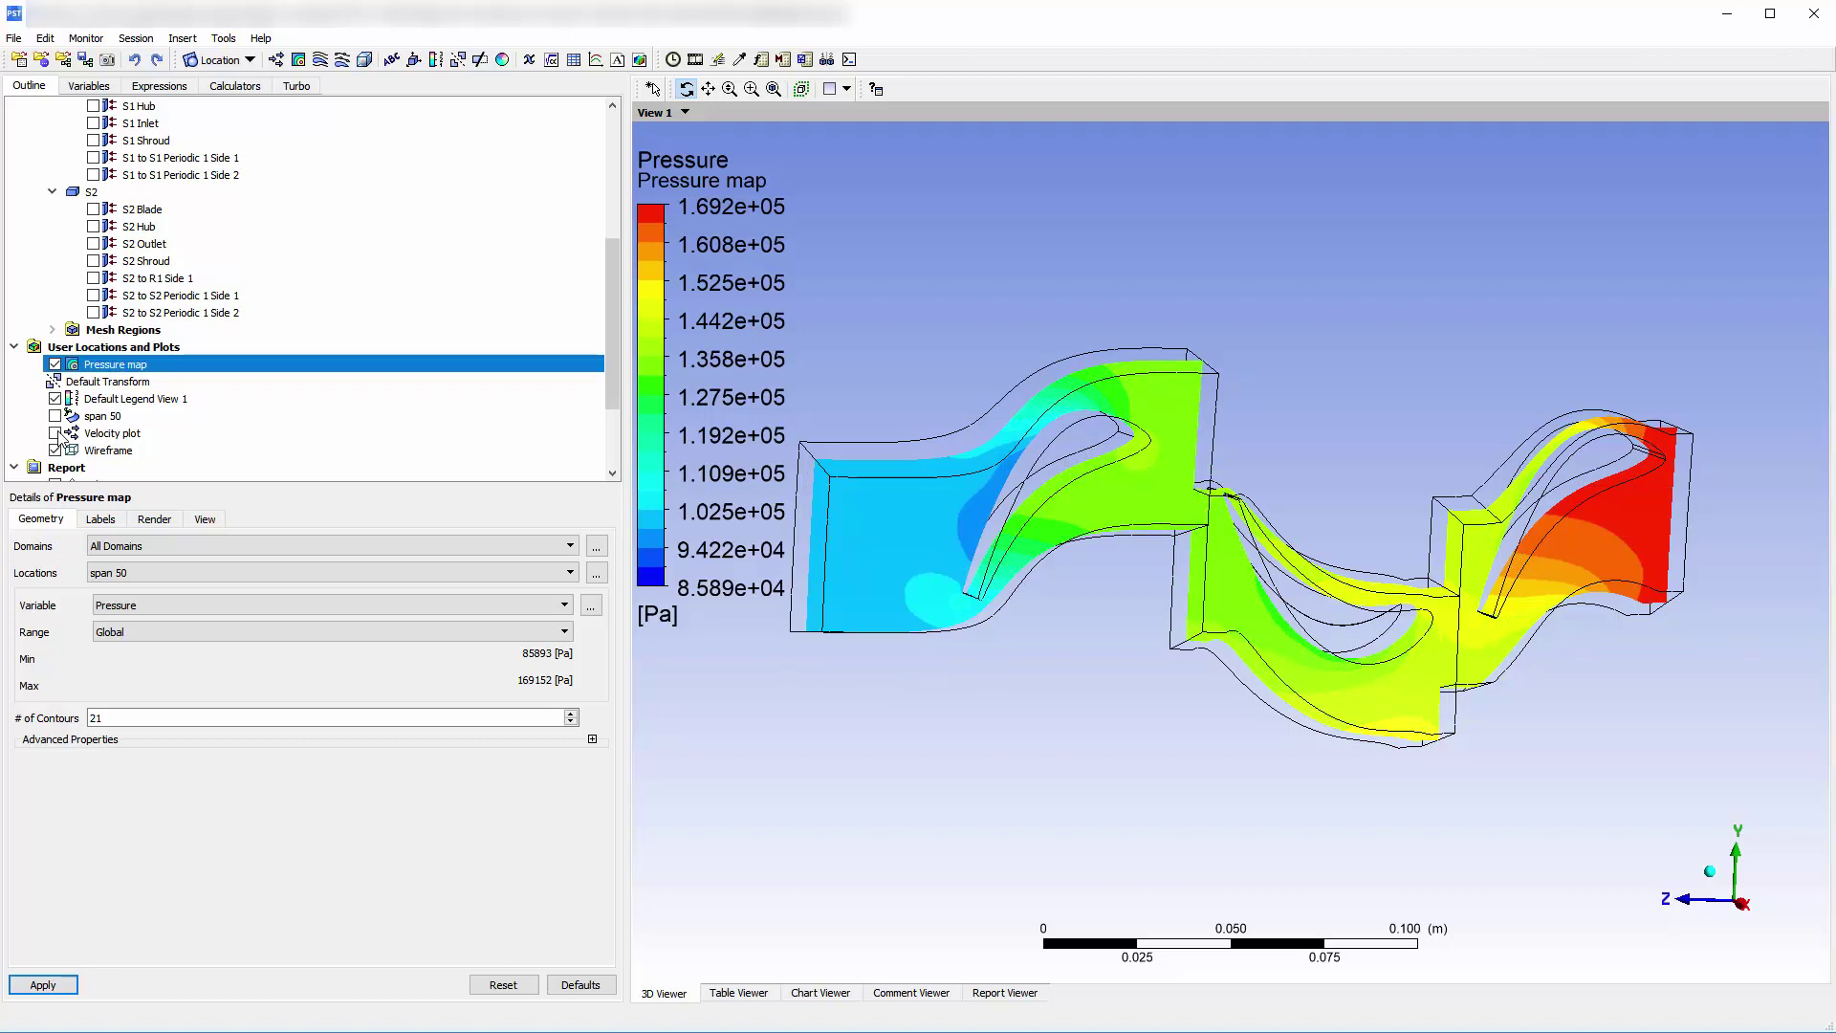
left_click(56, 433)
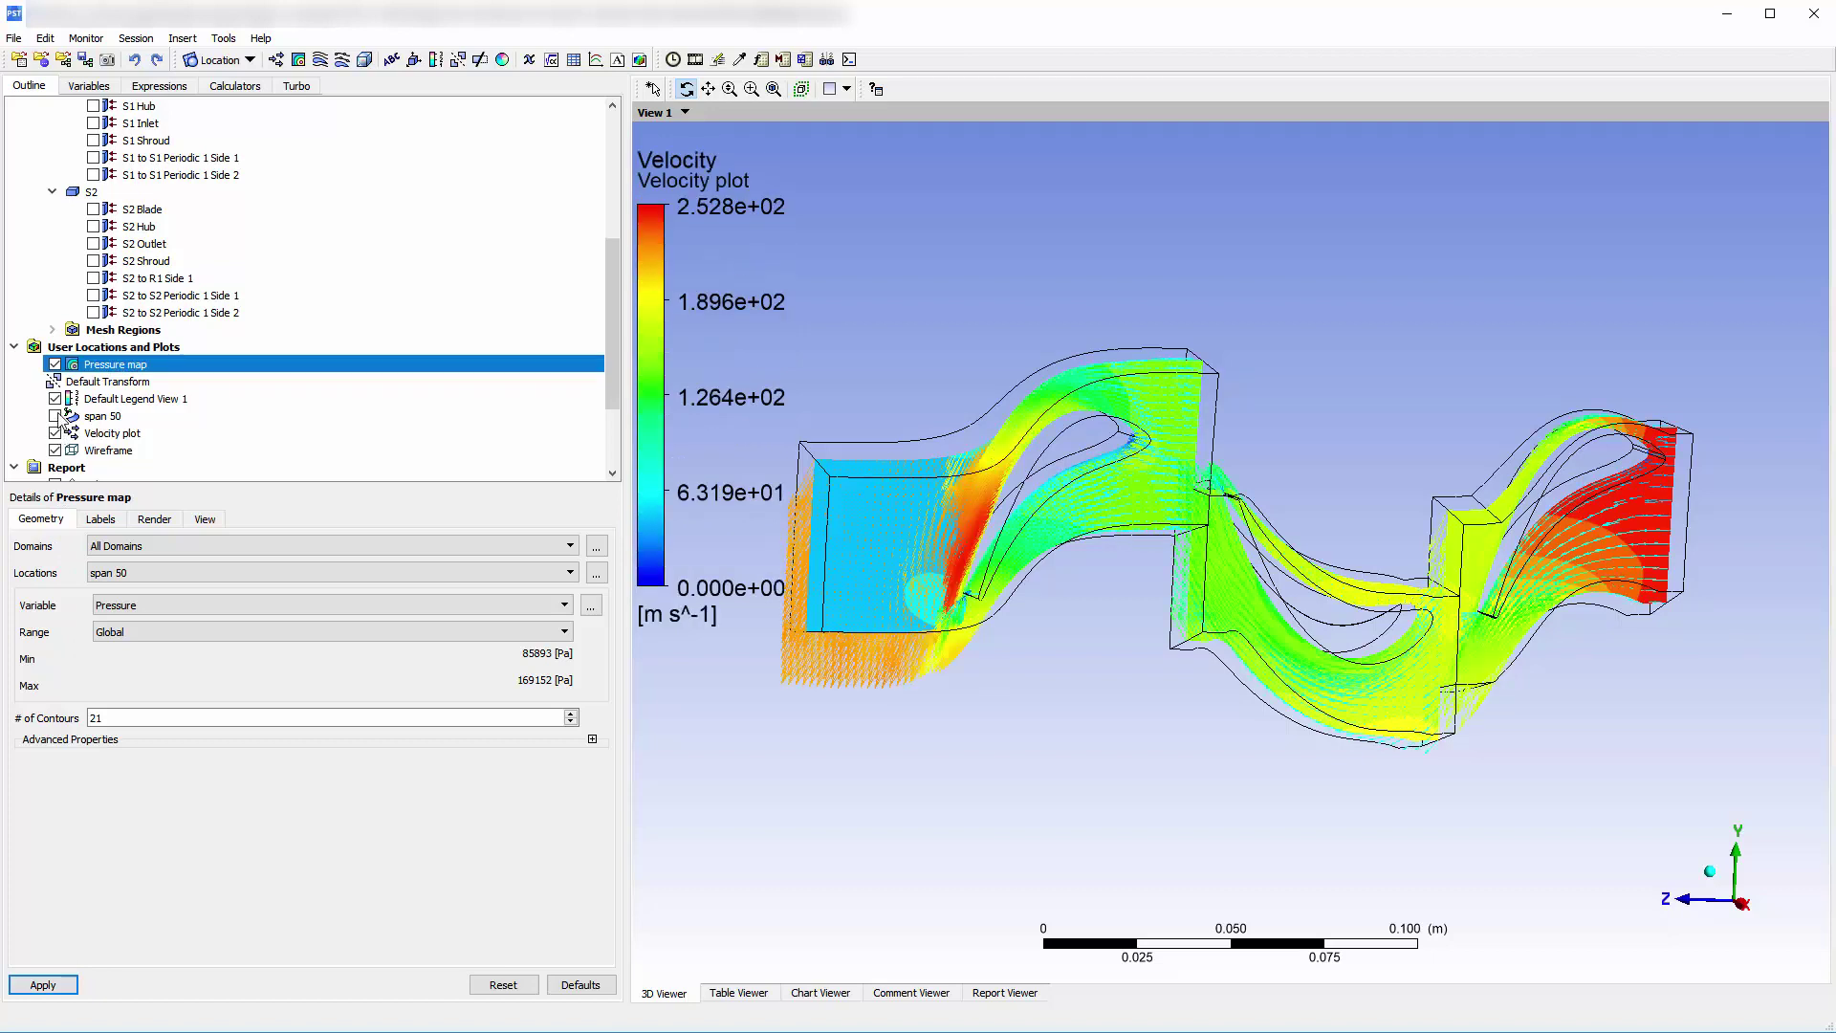
left_click(55, 364)
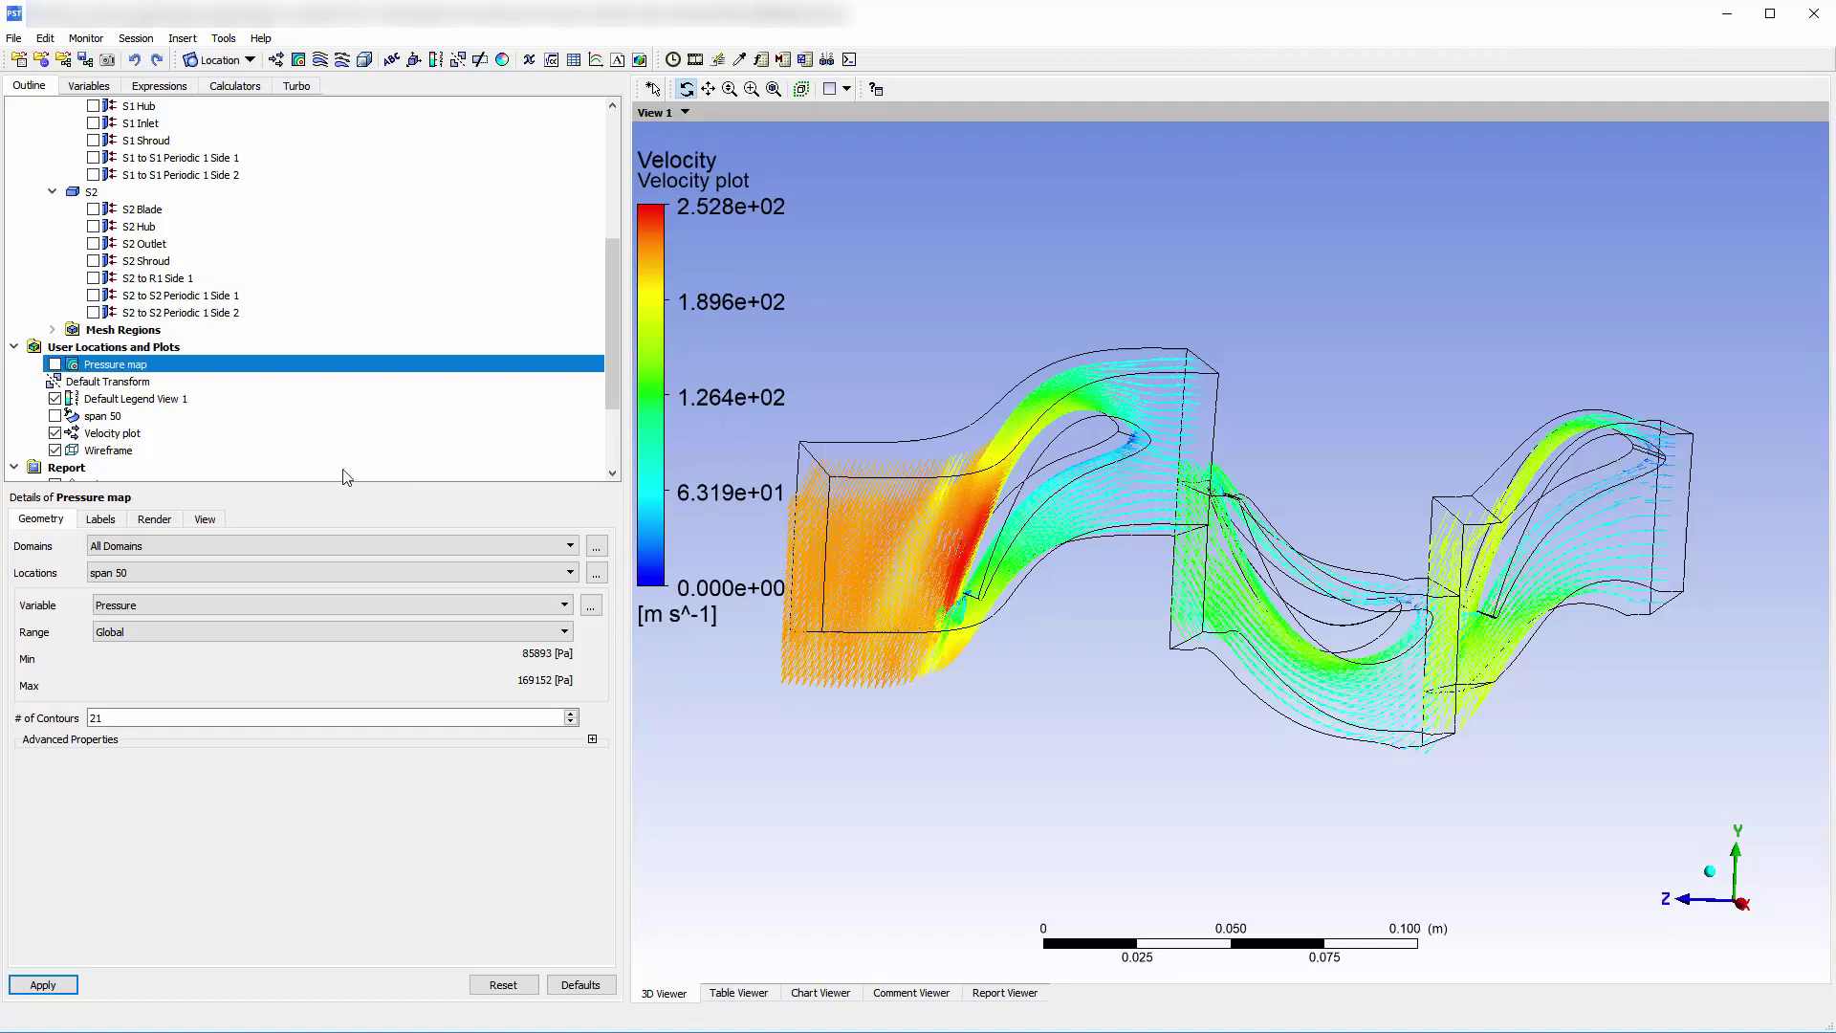
- Switch the 3D view to the predefined camera View From -X
right_click(1268, 428)
mouse_move(1329, 543)
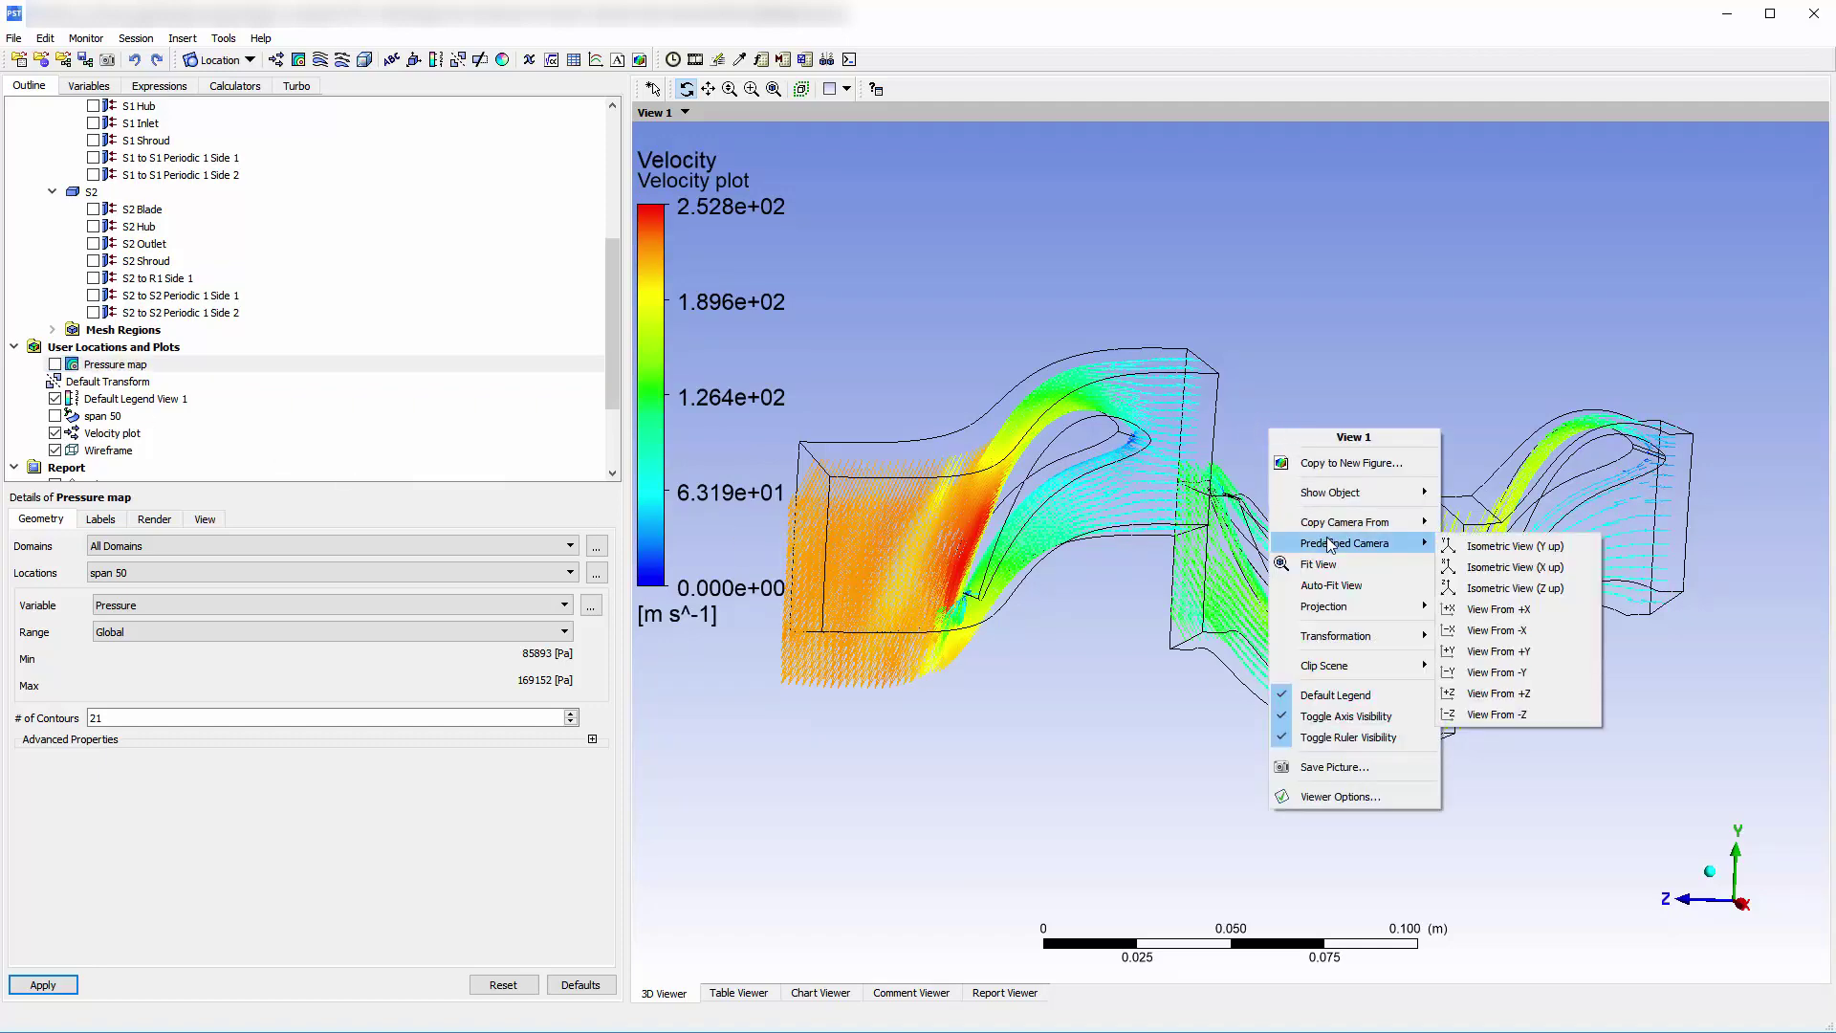
left_click(1488, 630)
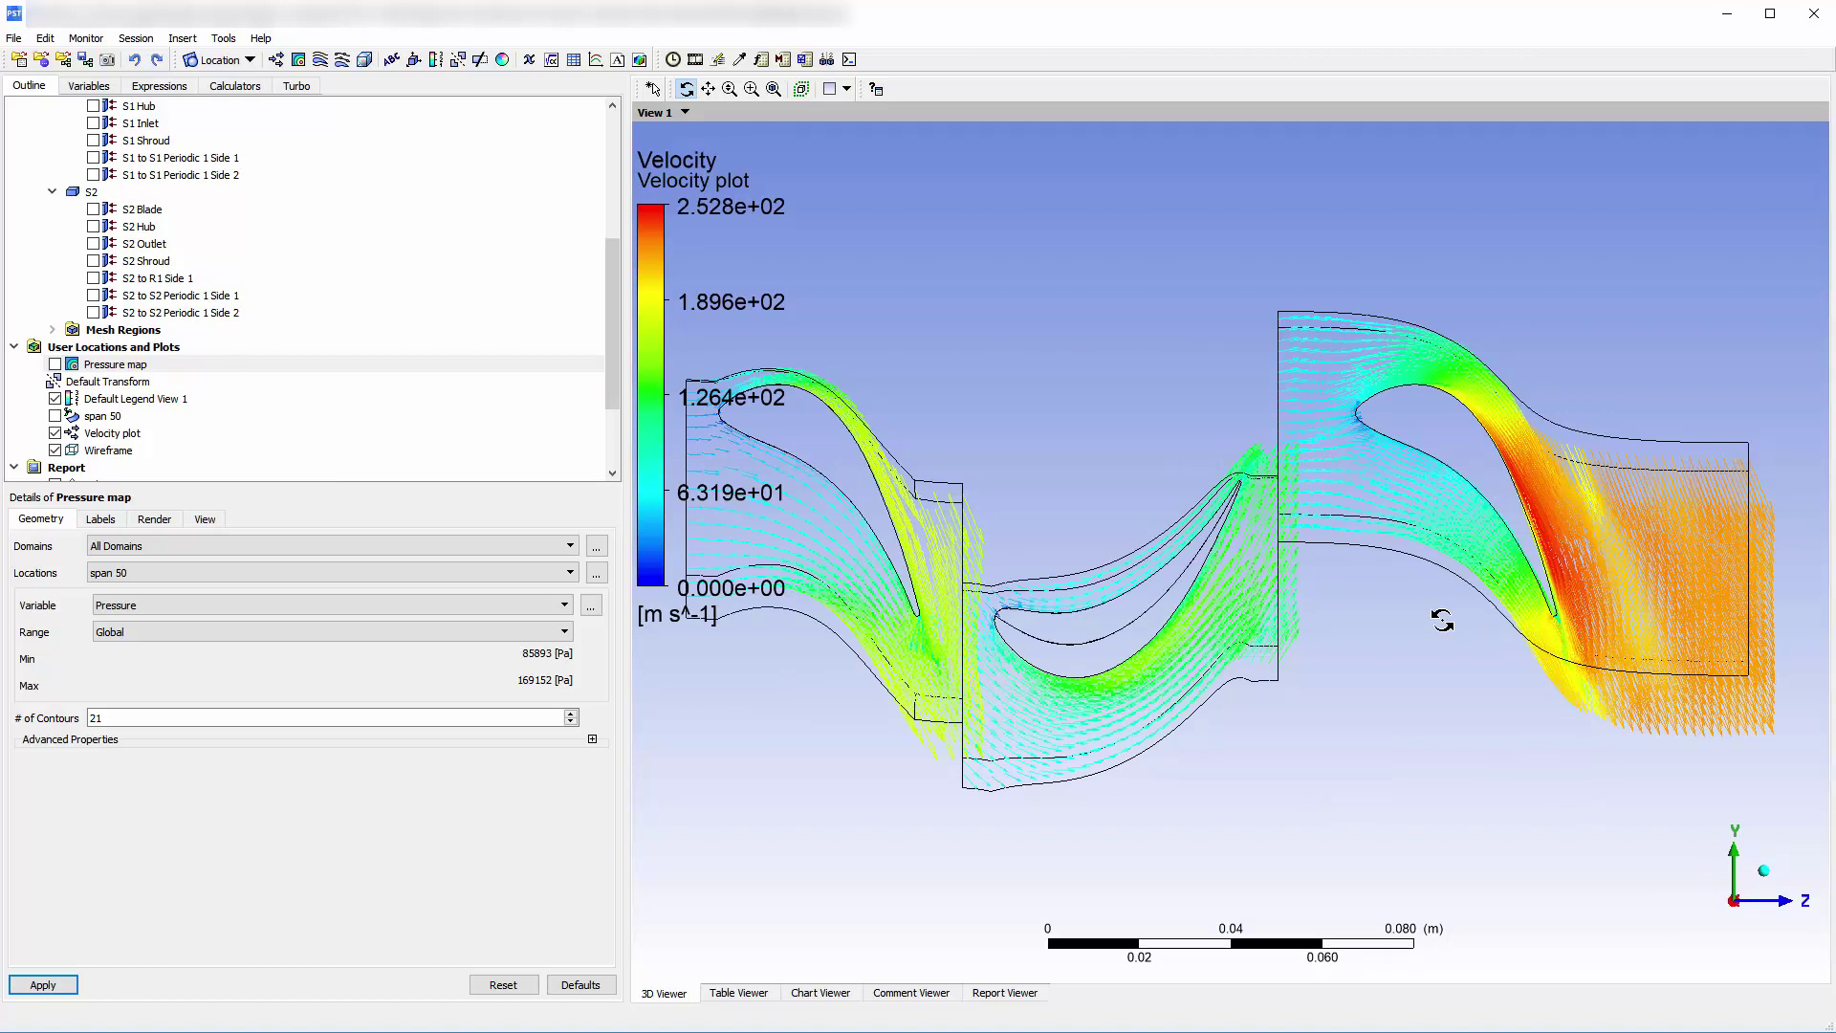
- Set data instancing to 42, 36 and 37 copies for R1, S1 and S2
scroll(230, 365, "up", 5)
left_click(91, 158)
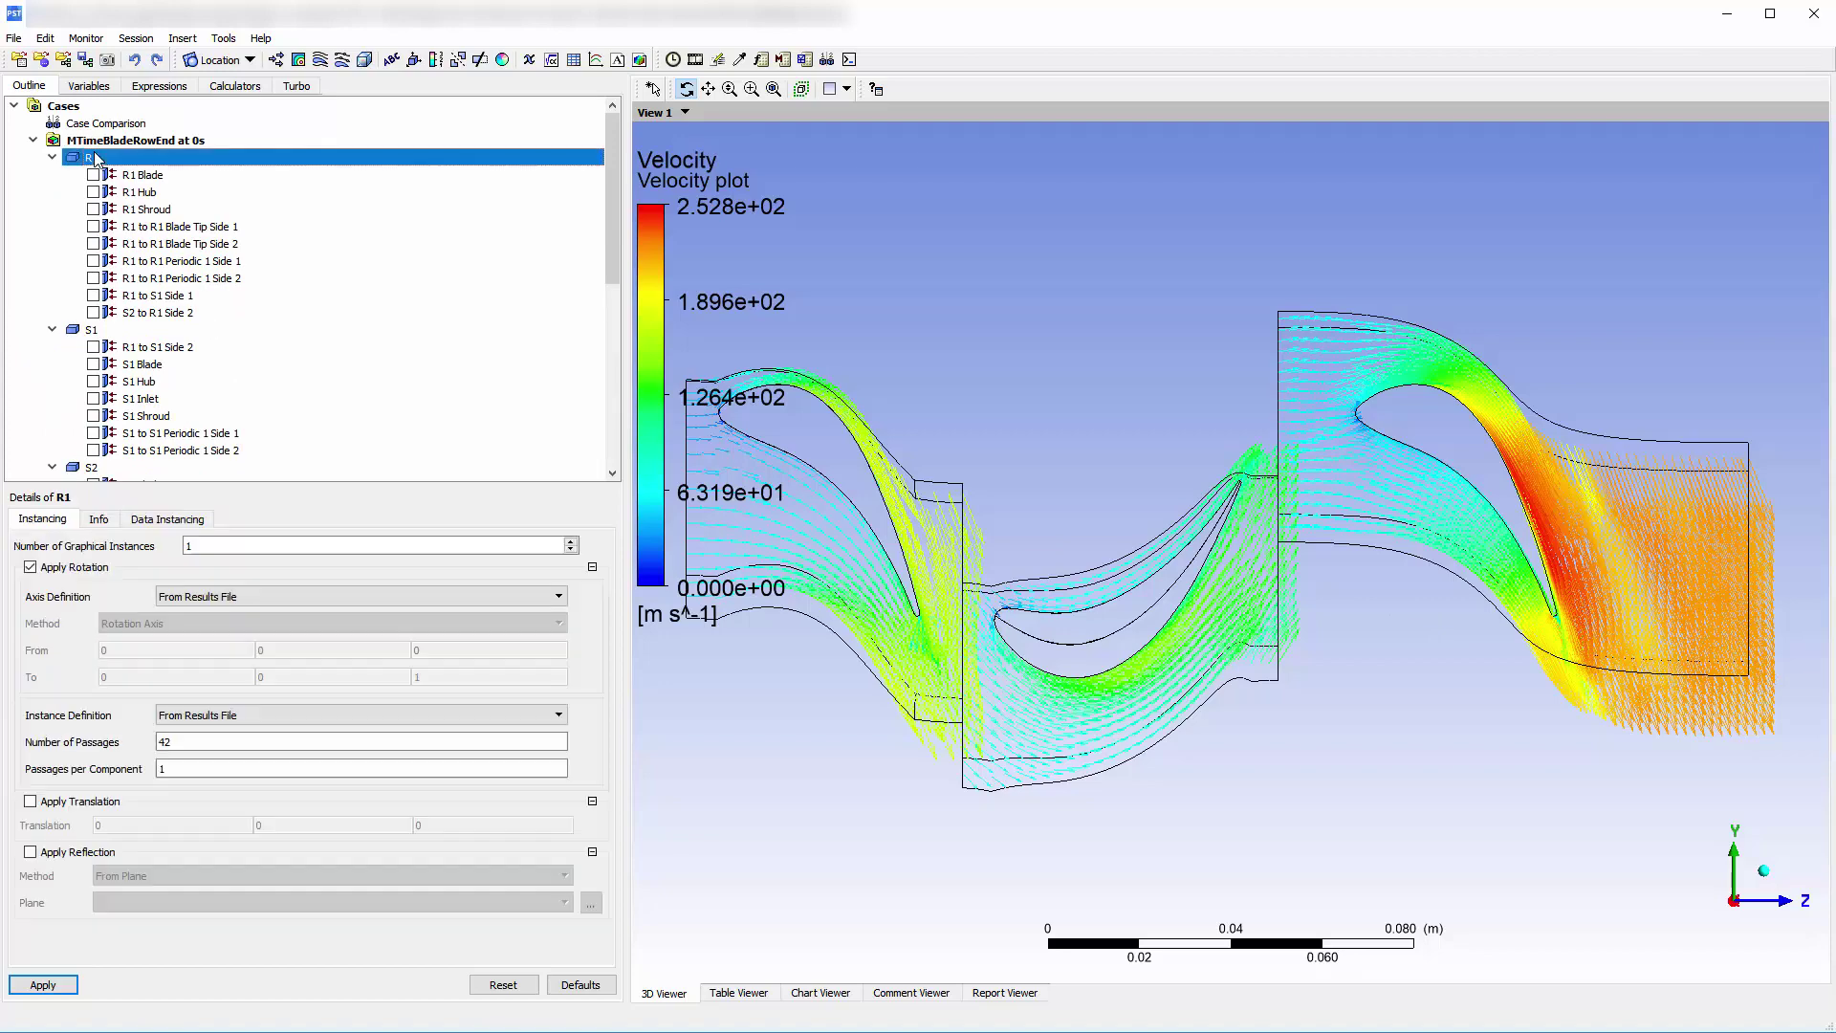
left_click(170, 519)
double_click(197, 545)
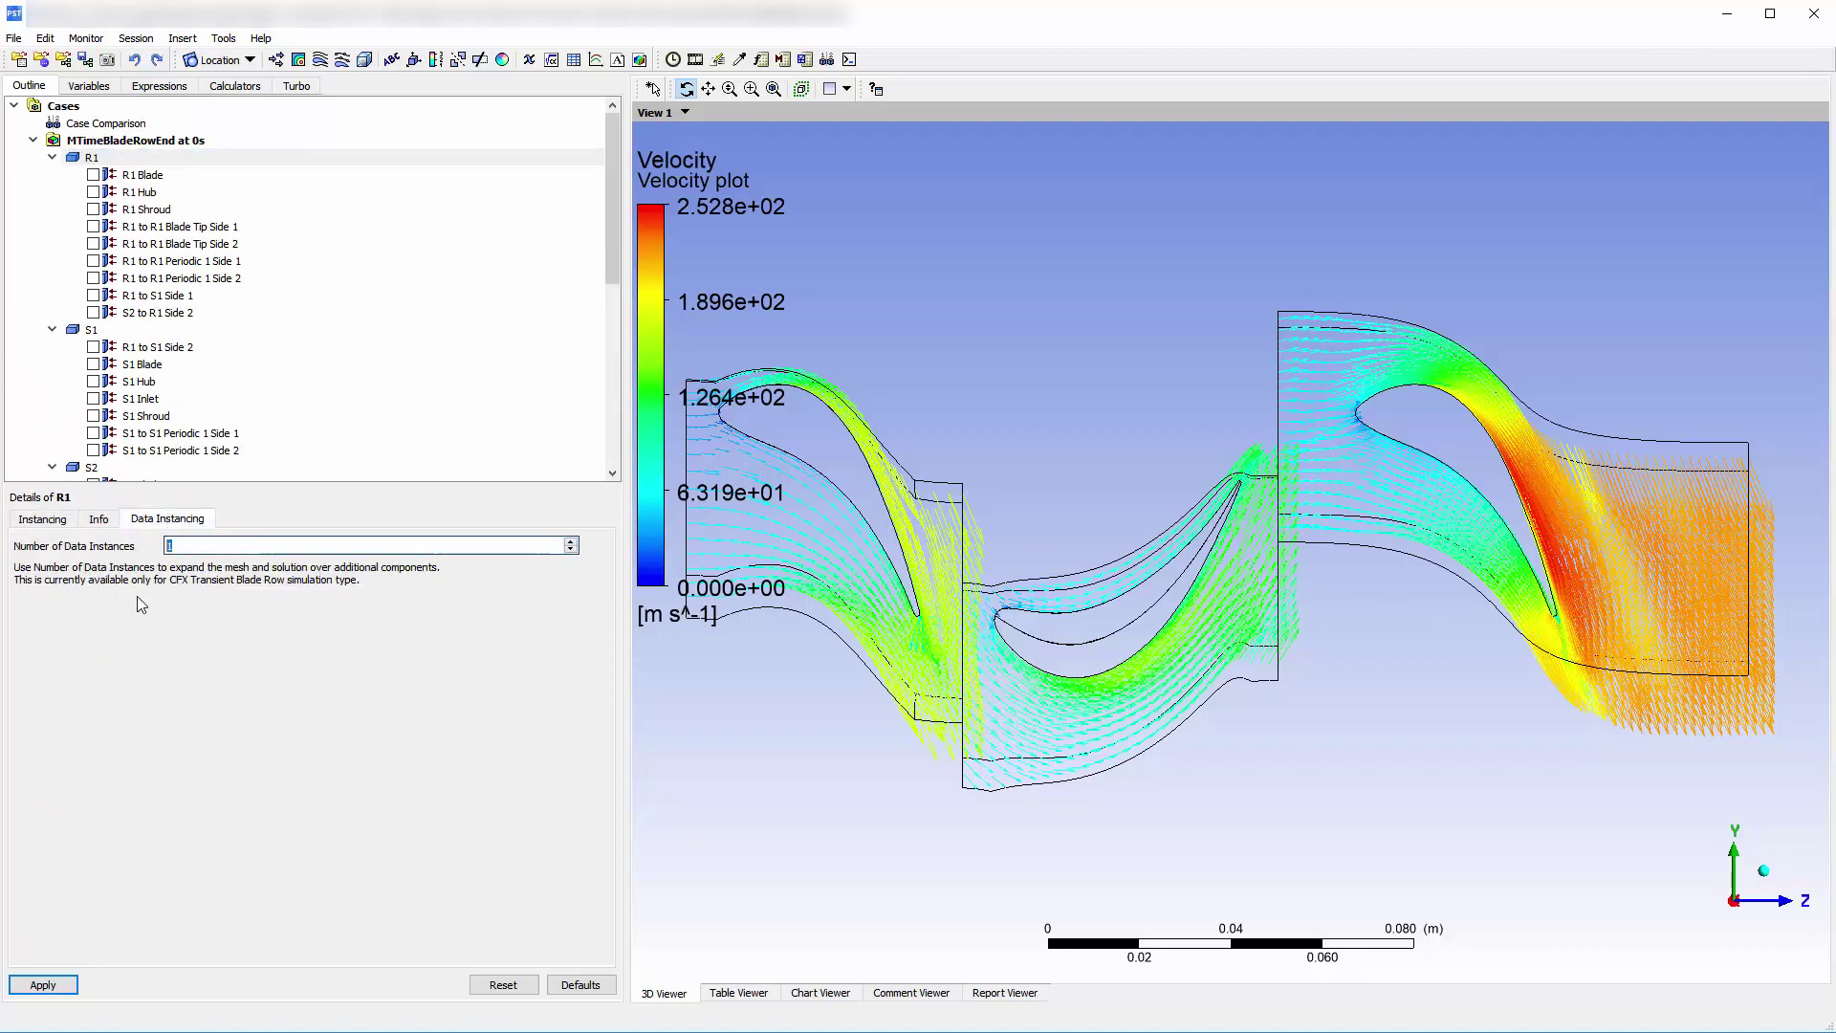
type("42")
left_click(42, 984)
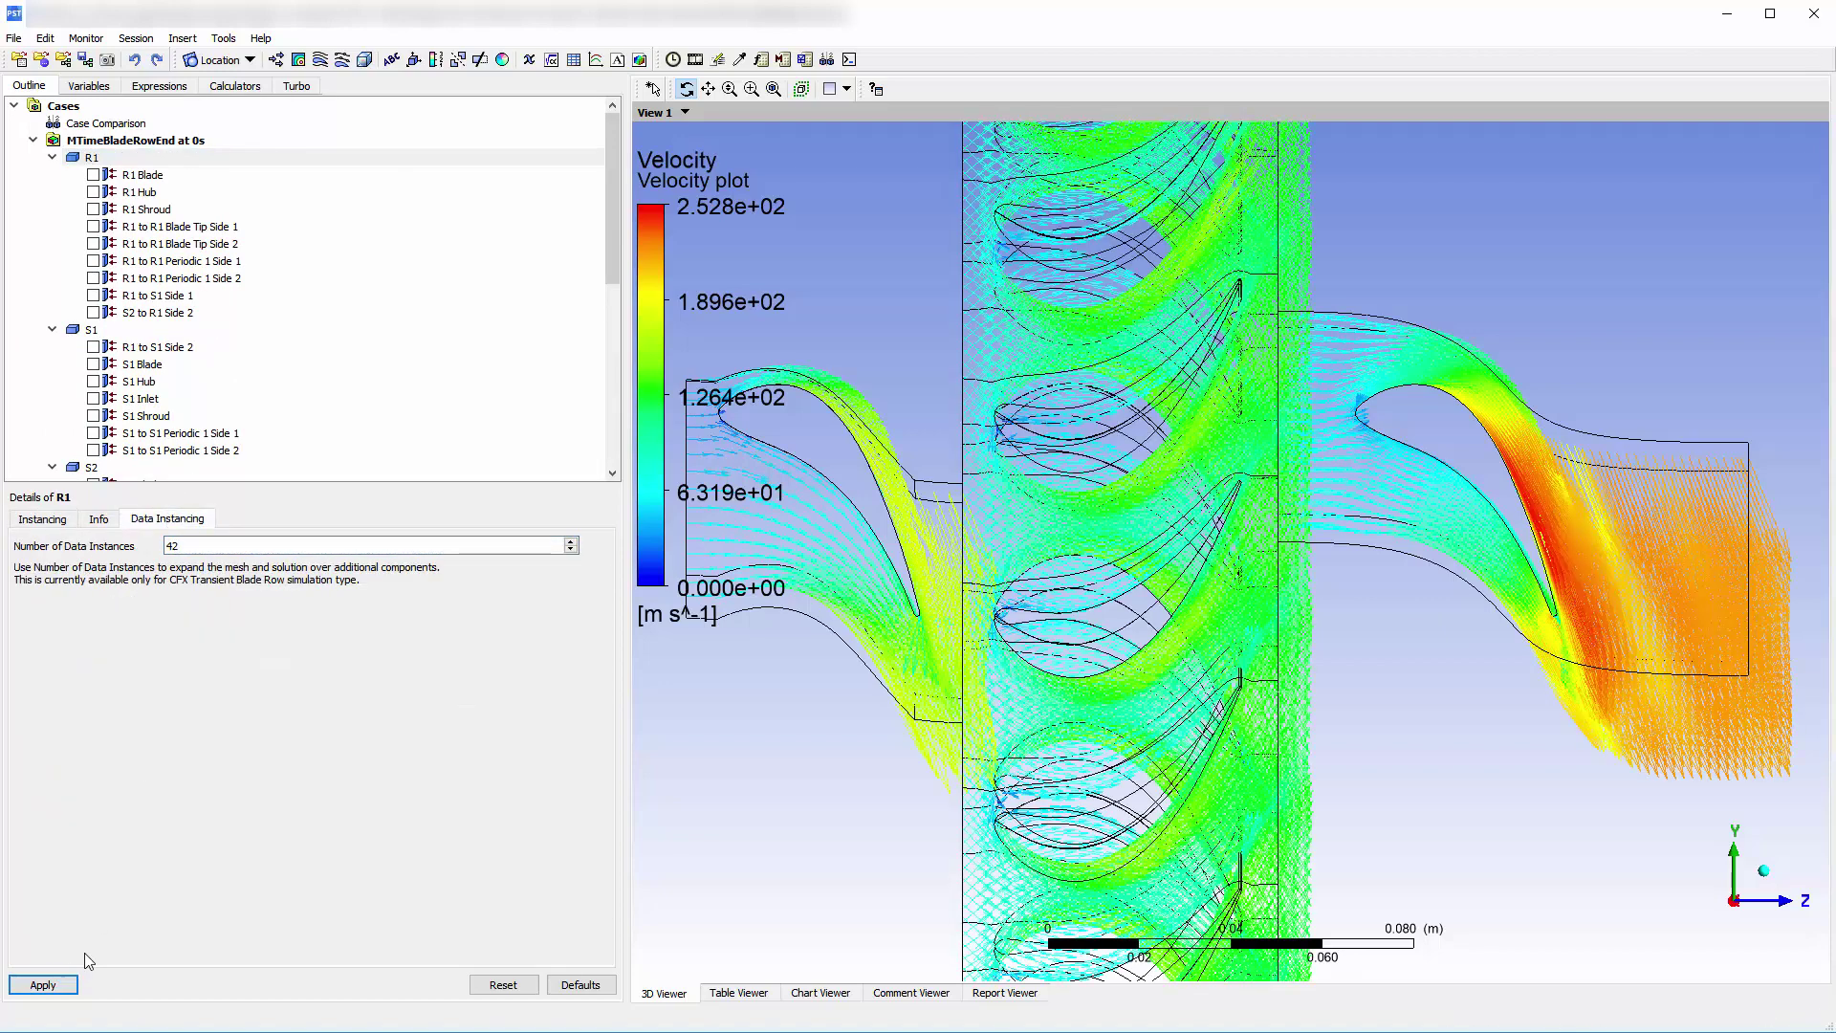
left_click(91, 330)
type("36")
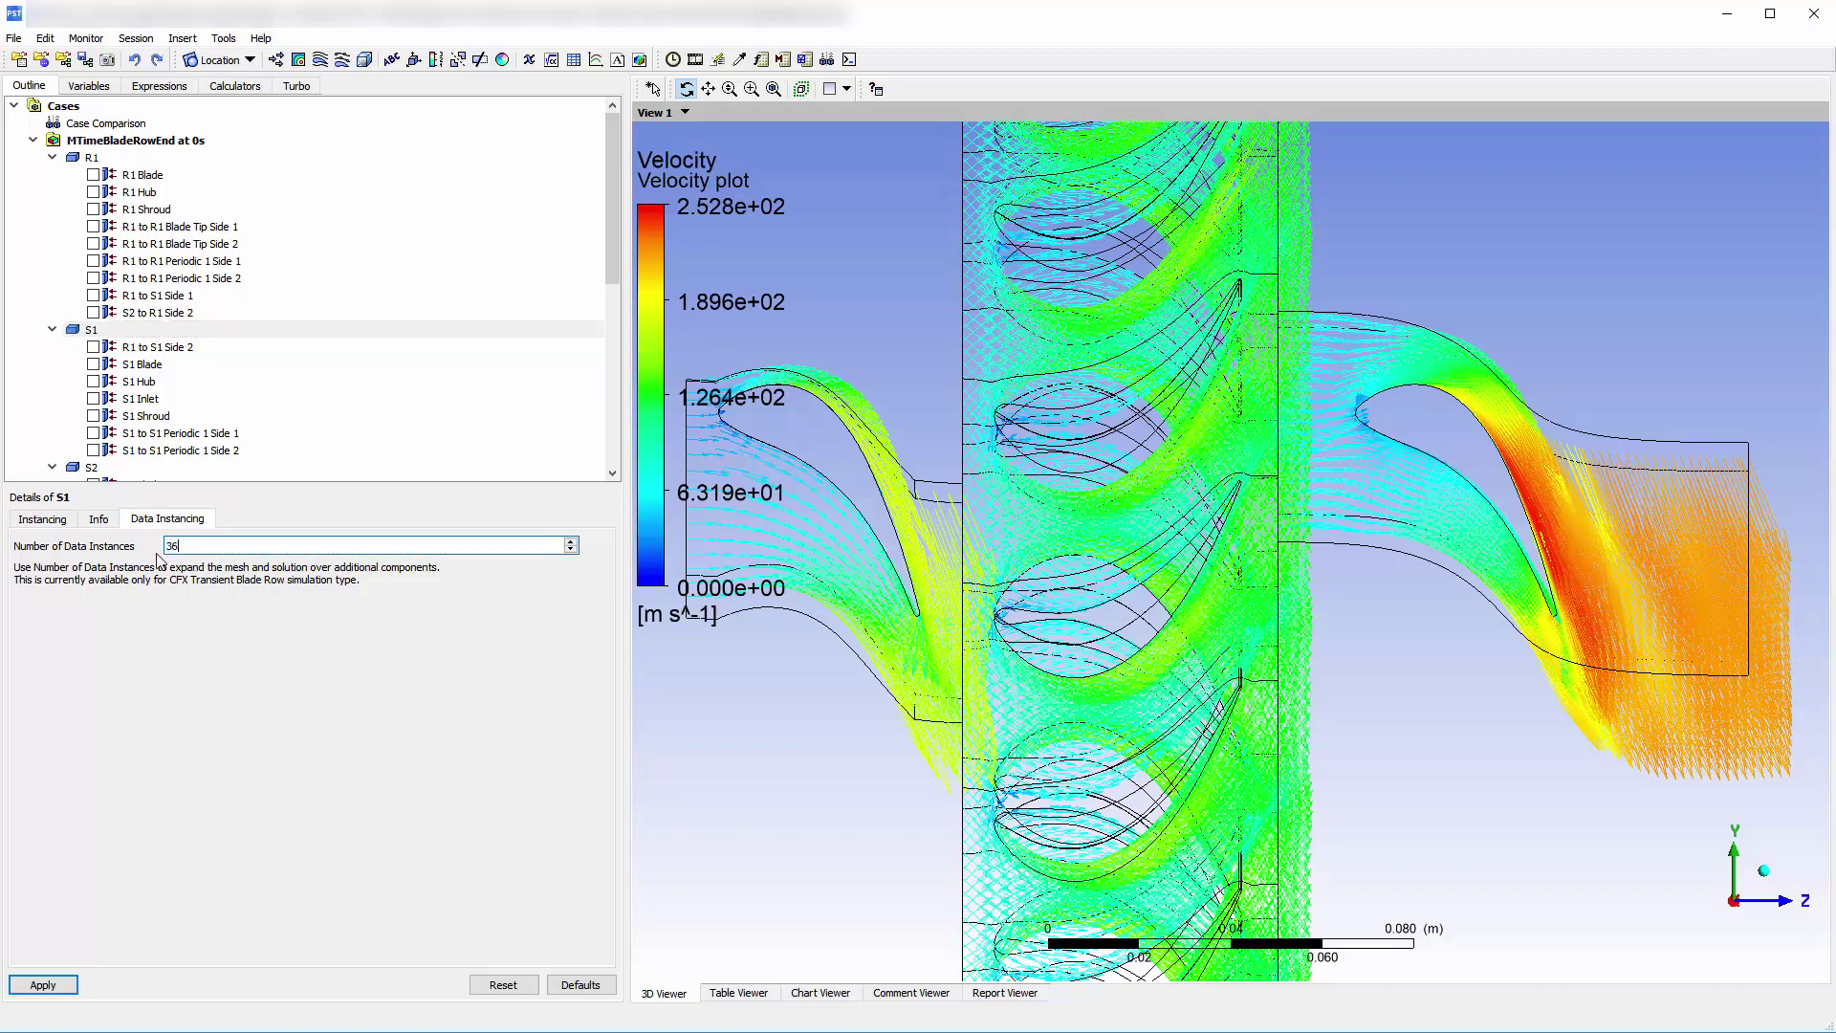
left_click(43, 984)
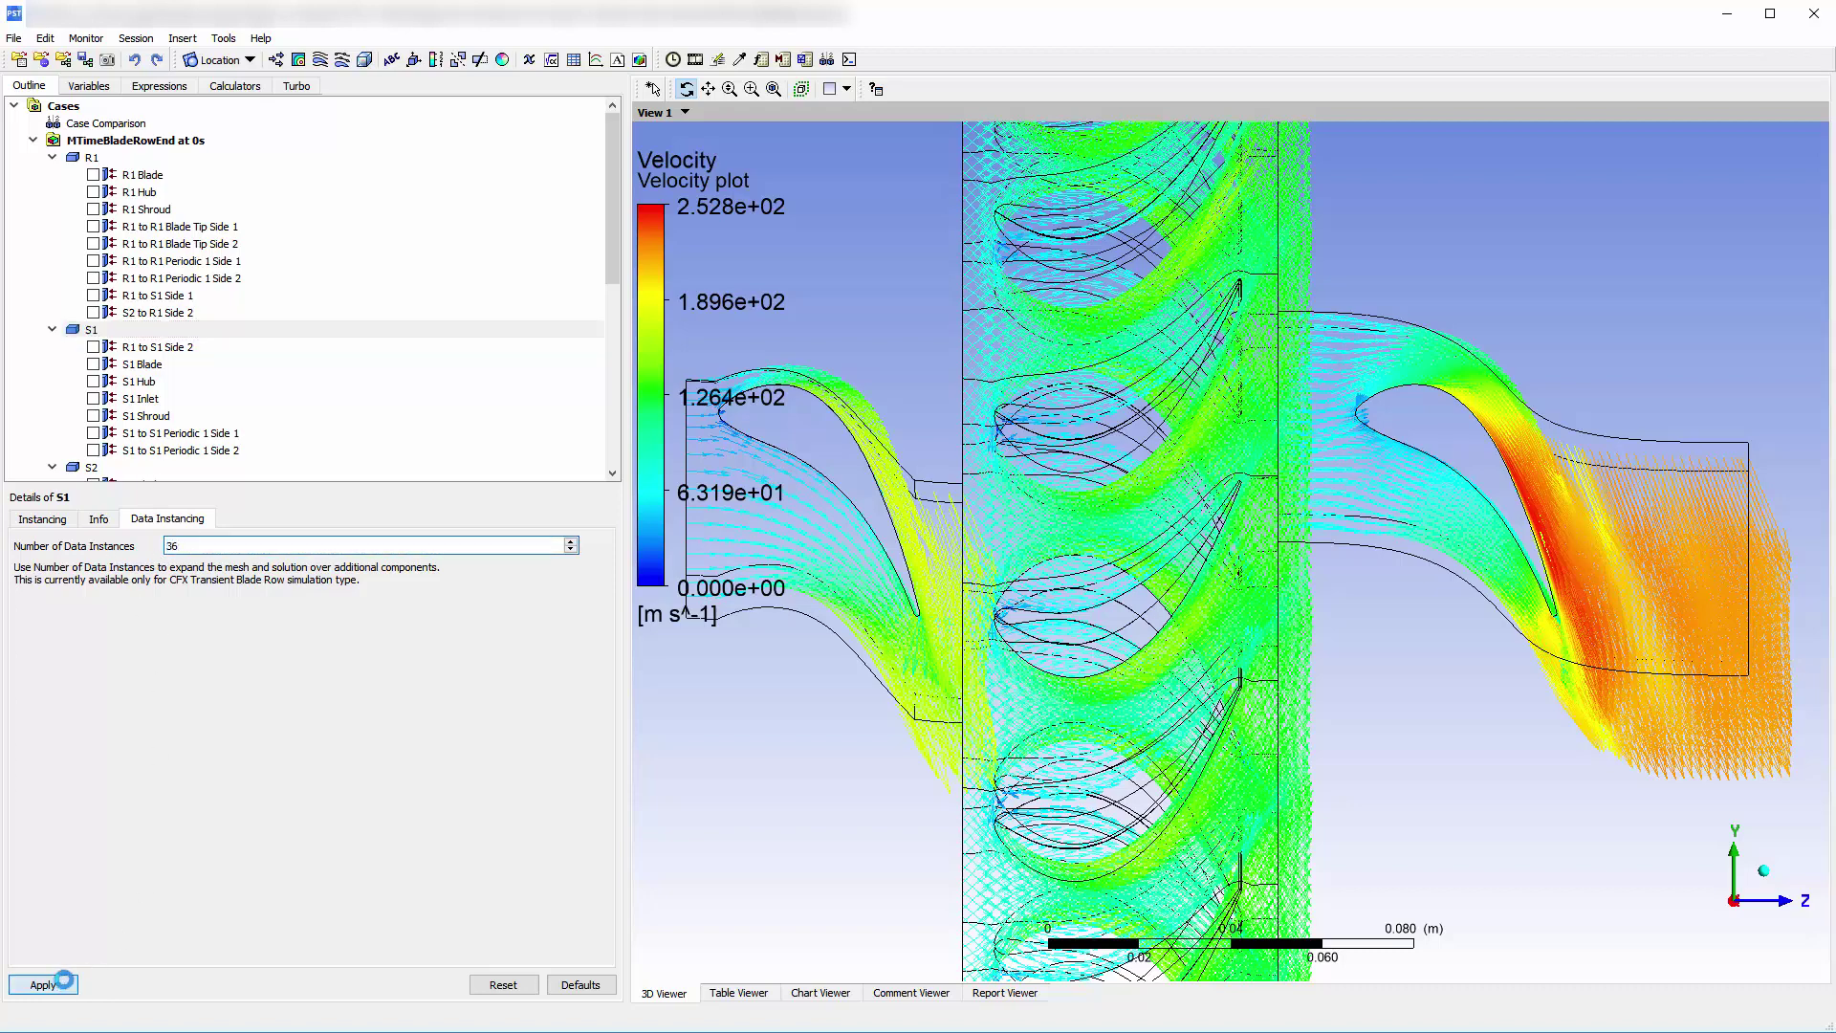
left_click(91, 467)
double_click(188, 545)
type("3")
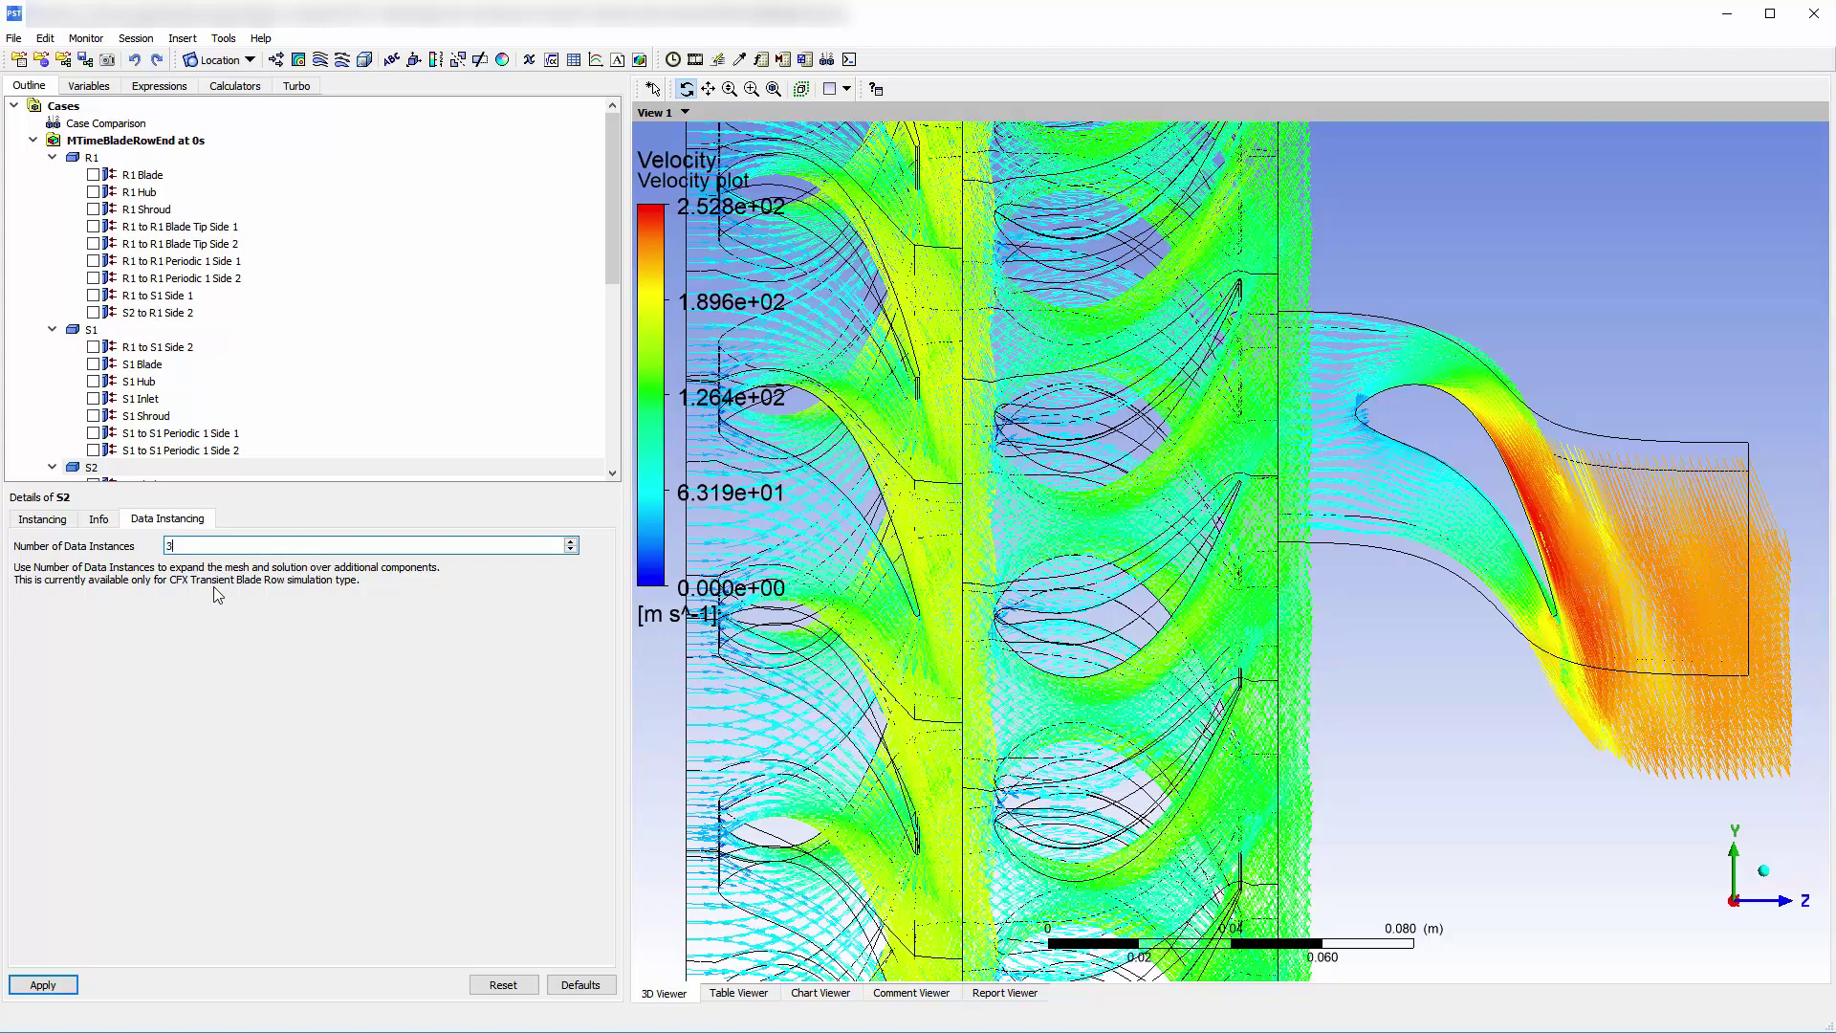
left_click(42, 985)
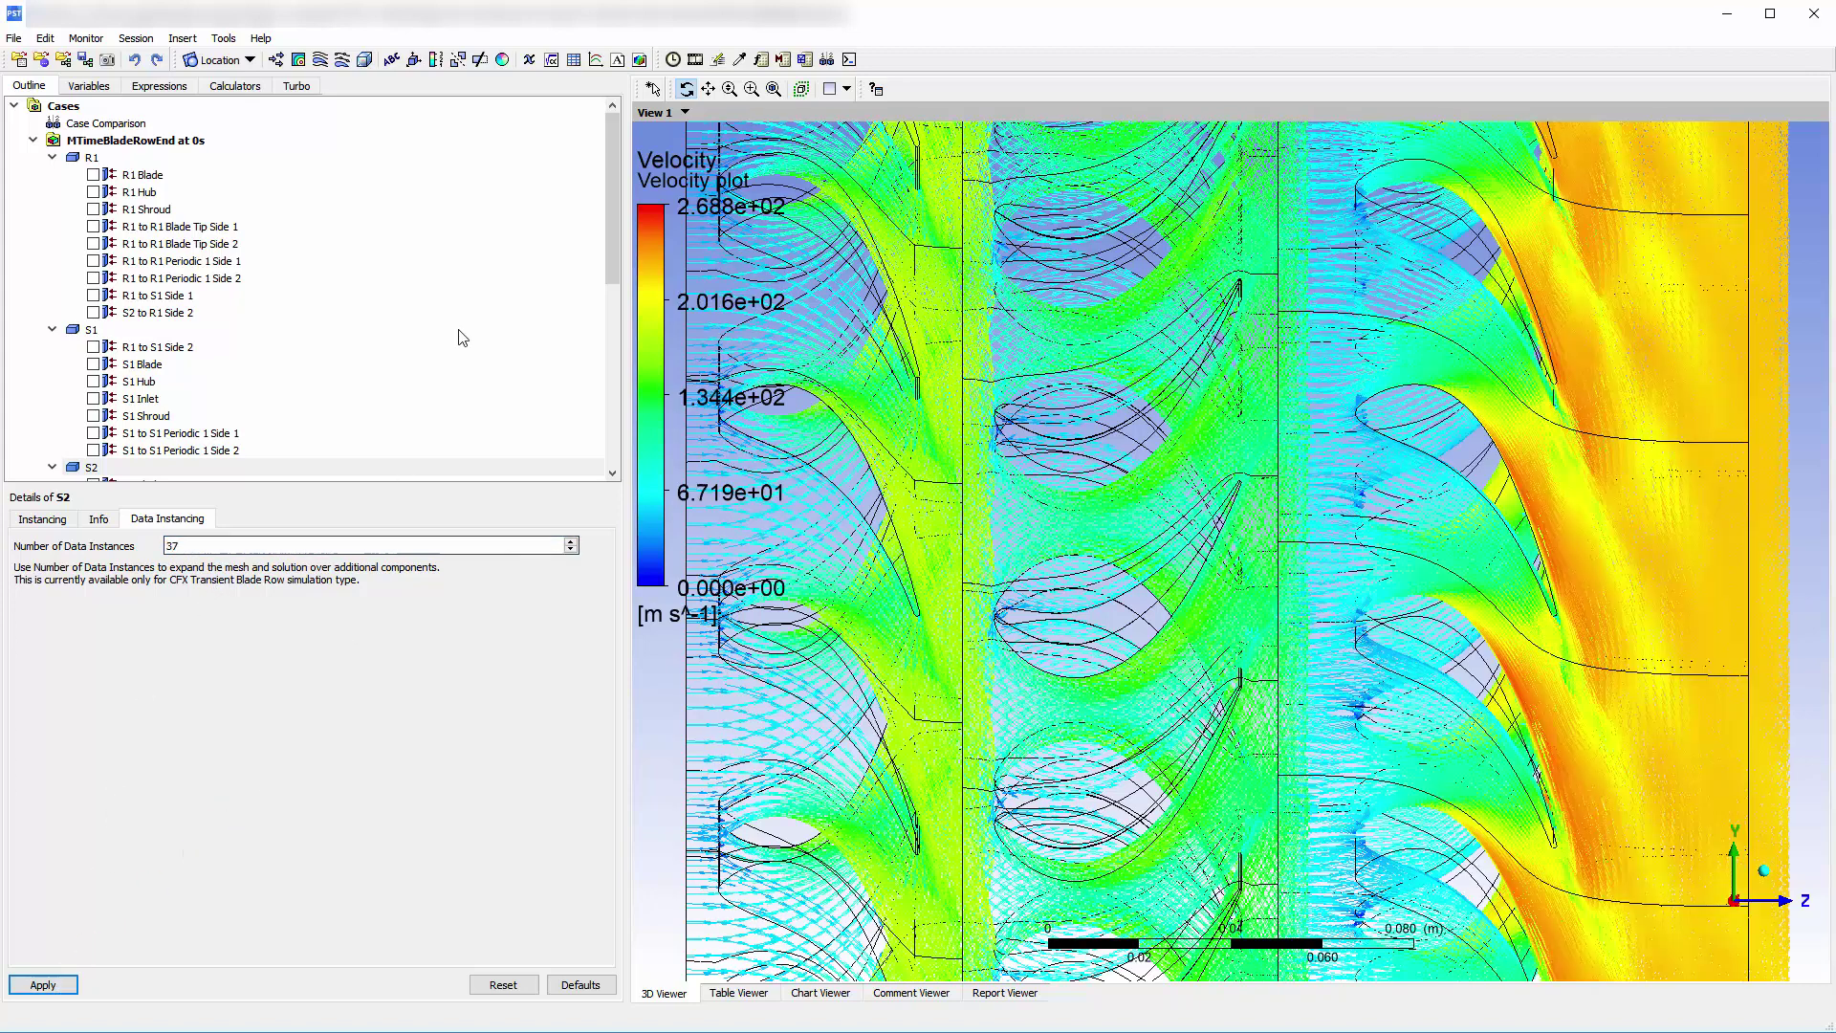
- Fit the instanced wheel in view, hide the wireframe and show the S1 and S2 blades
left_click(774, 90)
scroll(235, 357, "down", 5)
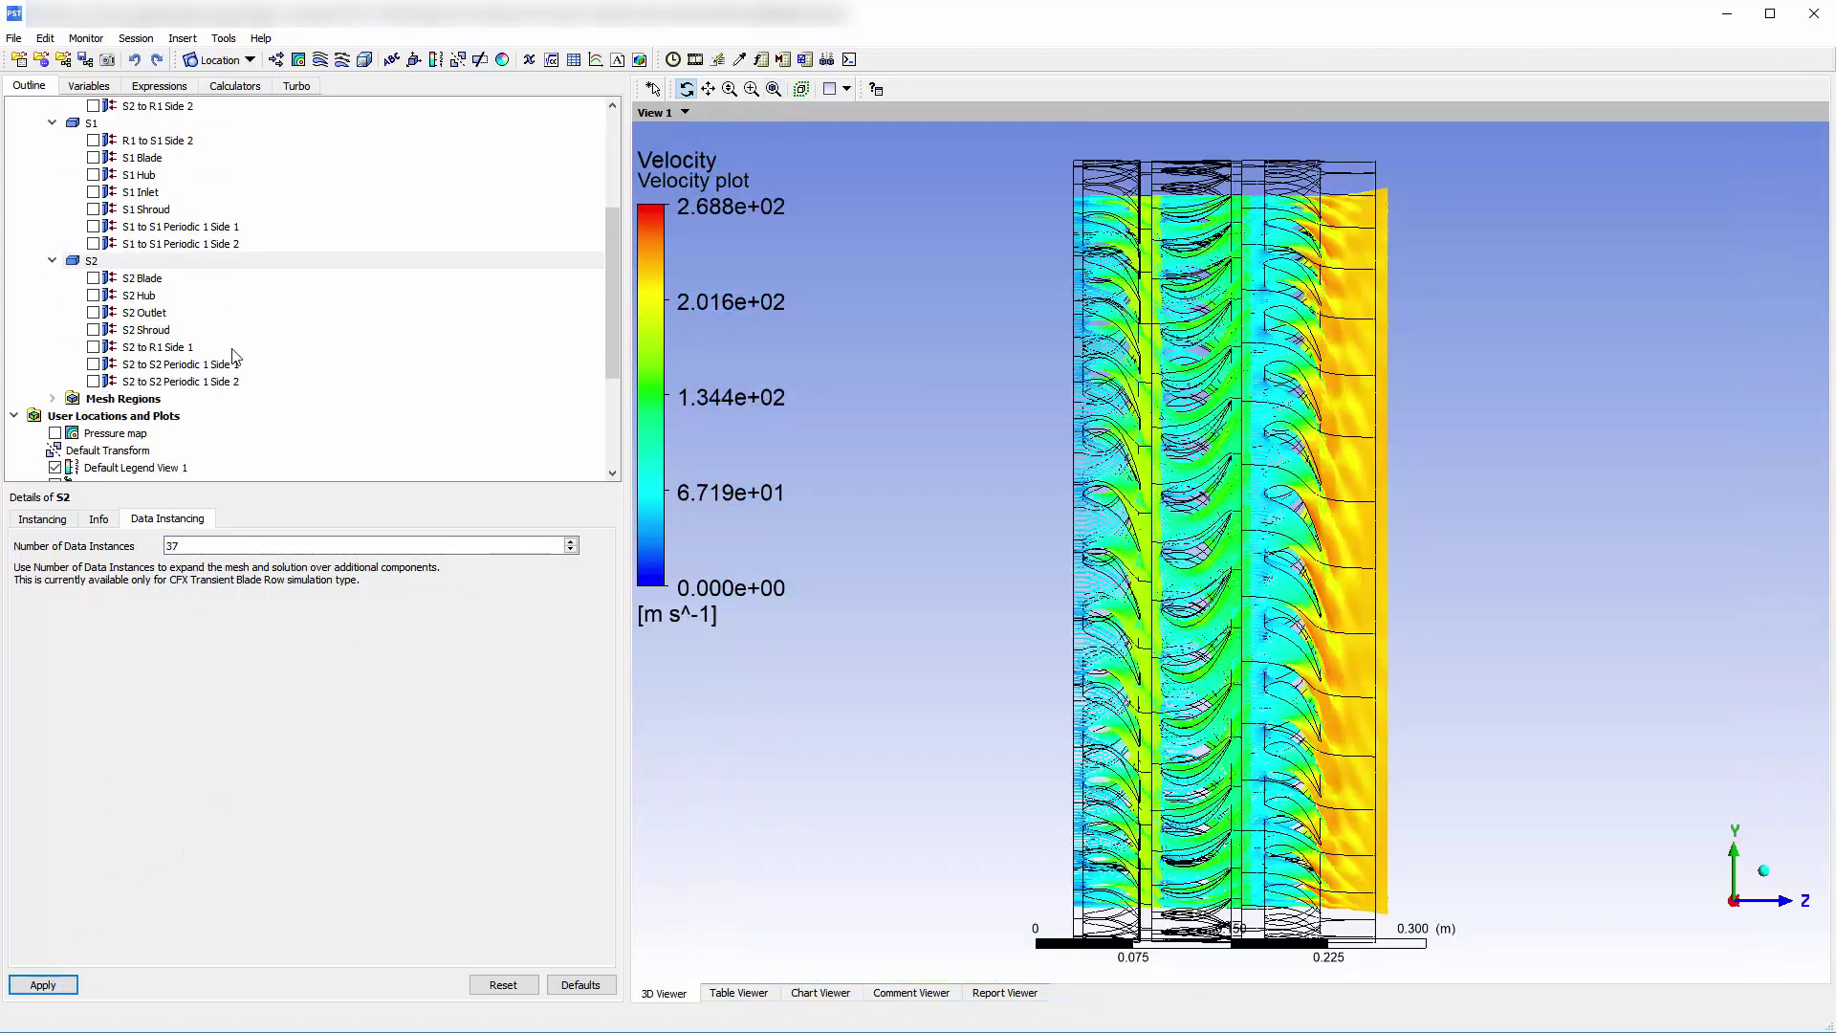
scroll(235, 357, "down", 1)
left_click(54, 415)
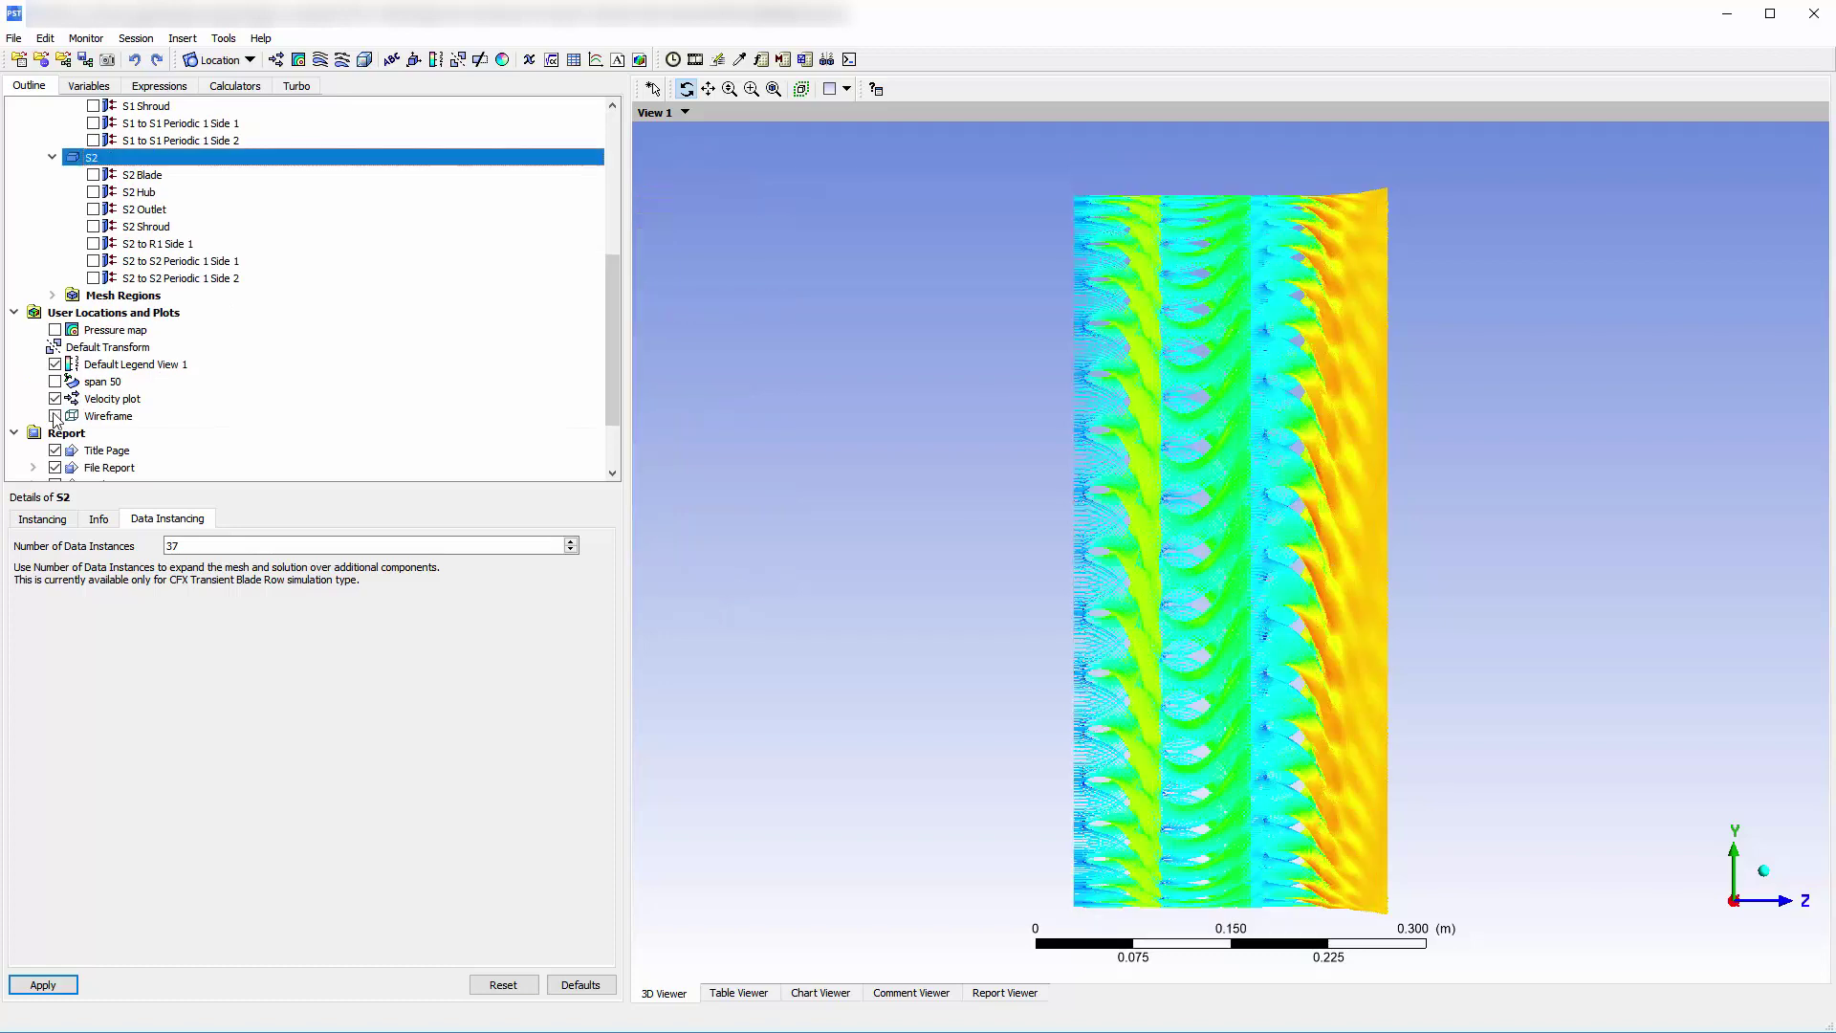
scroll(96, 371, "up", 2)
left_click(93, 277)
scroll(95, 277, "up", 2)
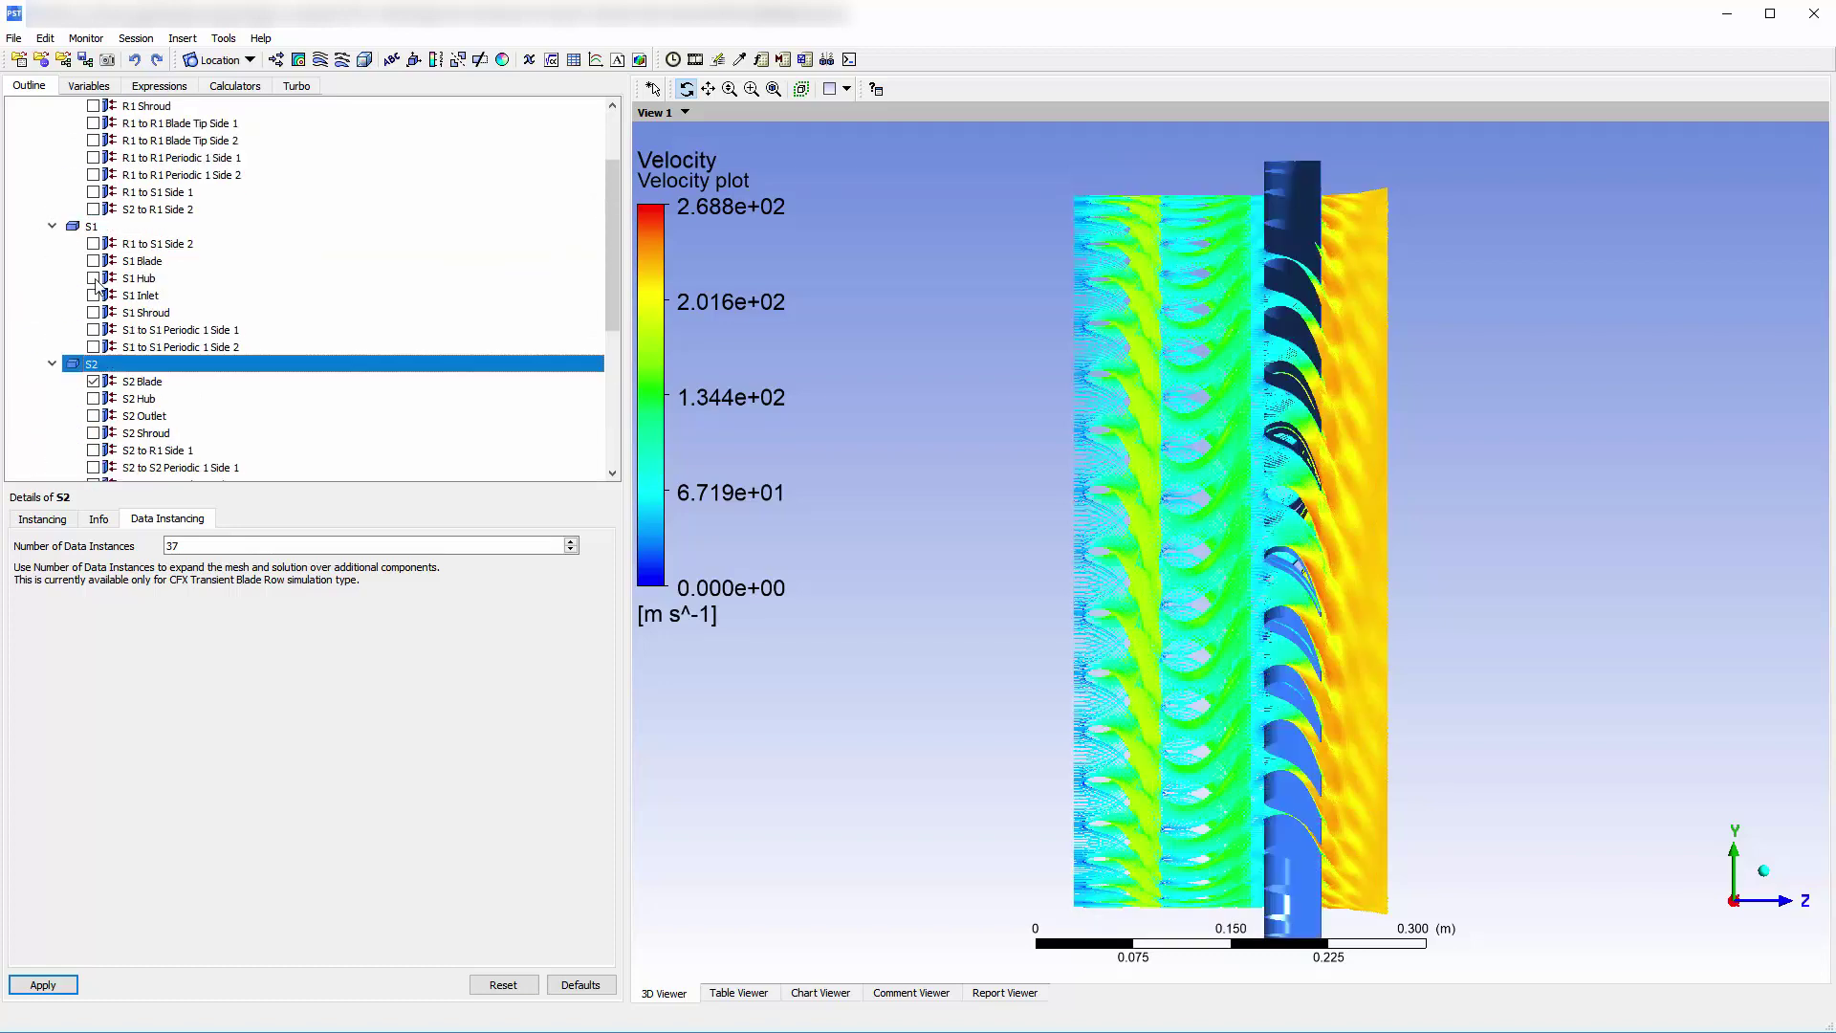
left_click(93, 260)
scroll(110, 287, "up", 2)
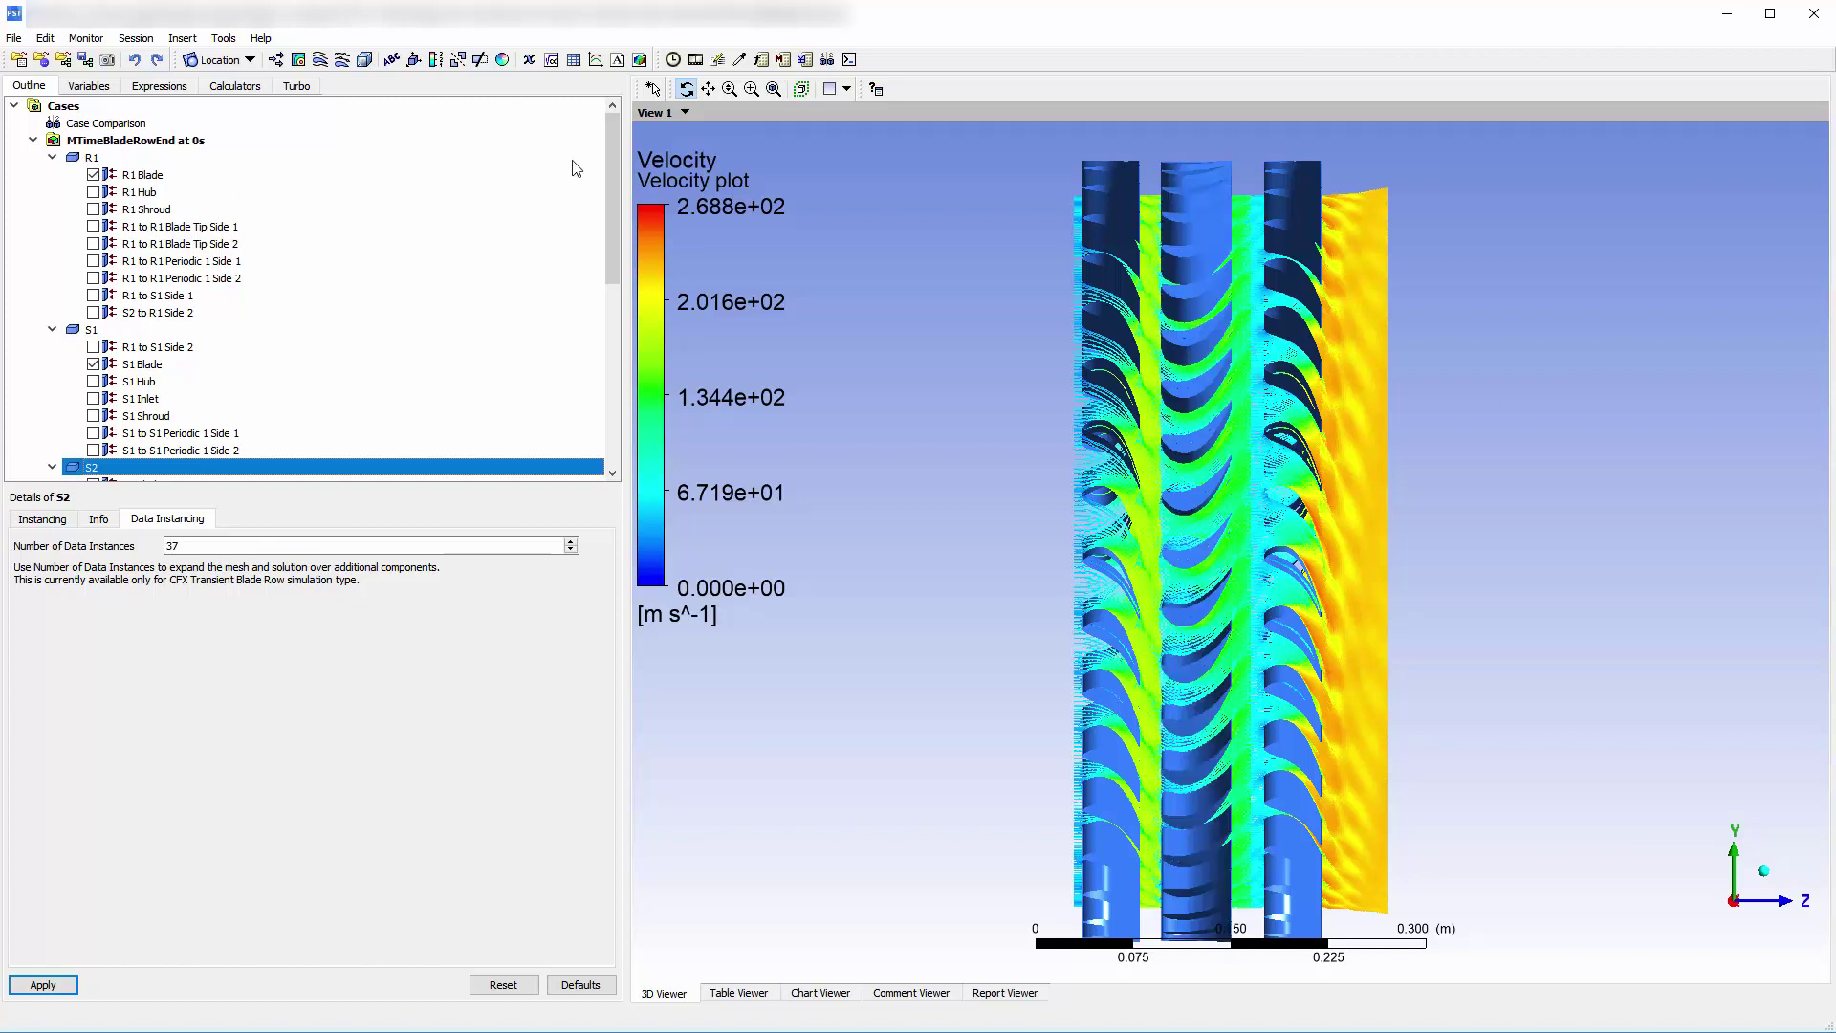
- Open the Animation dialog from the toolbar to set up a keyframe animation
left_click(695, 60)
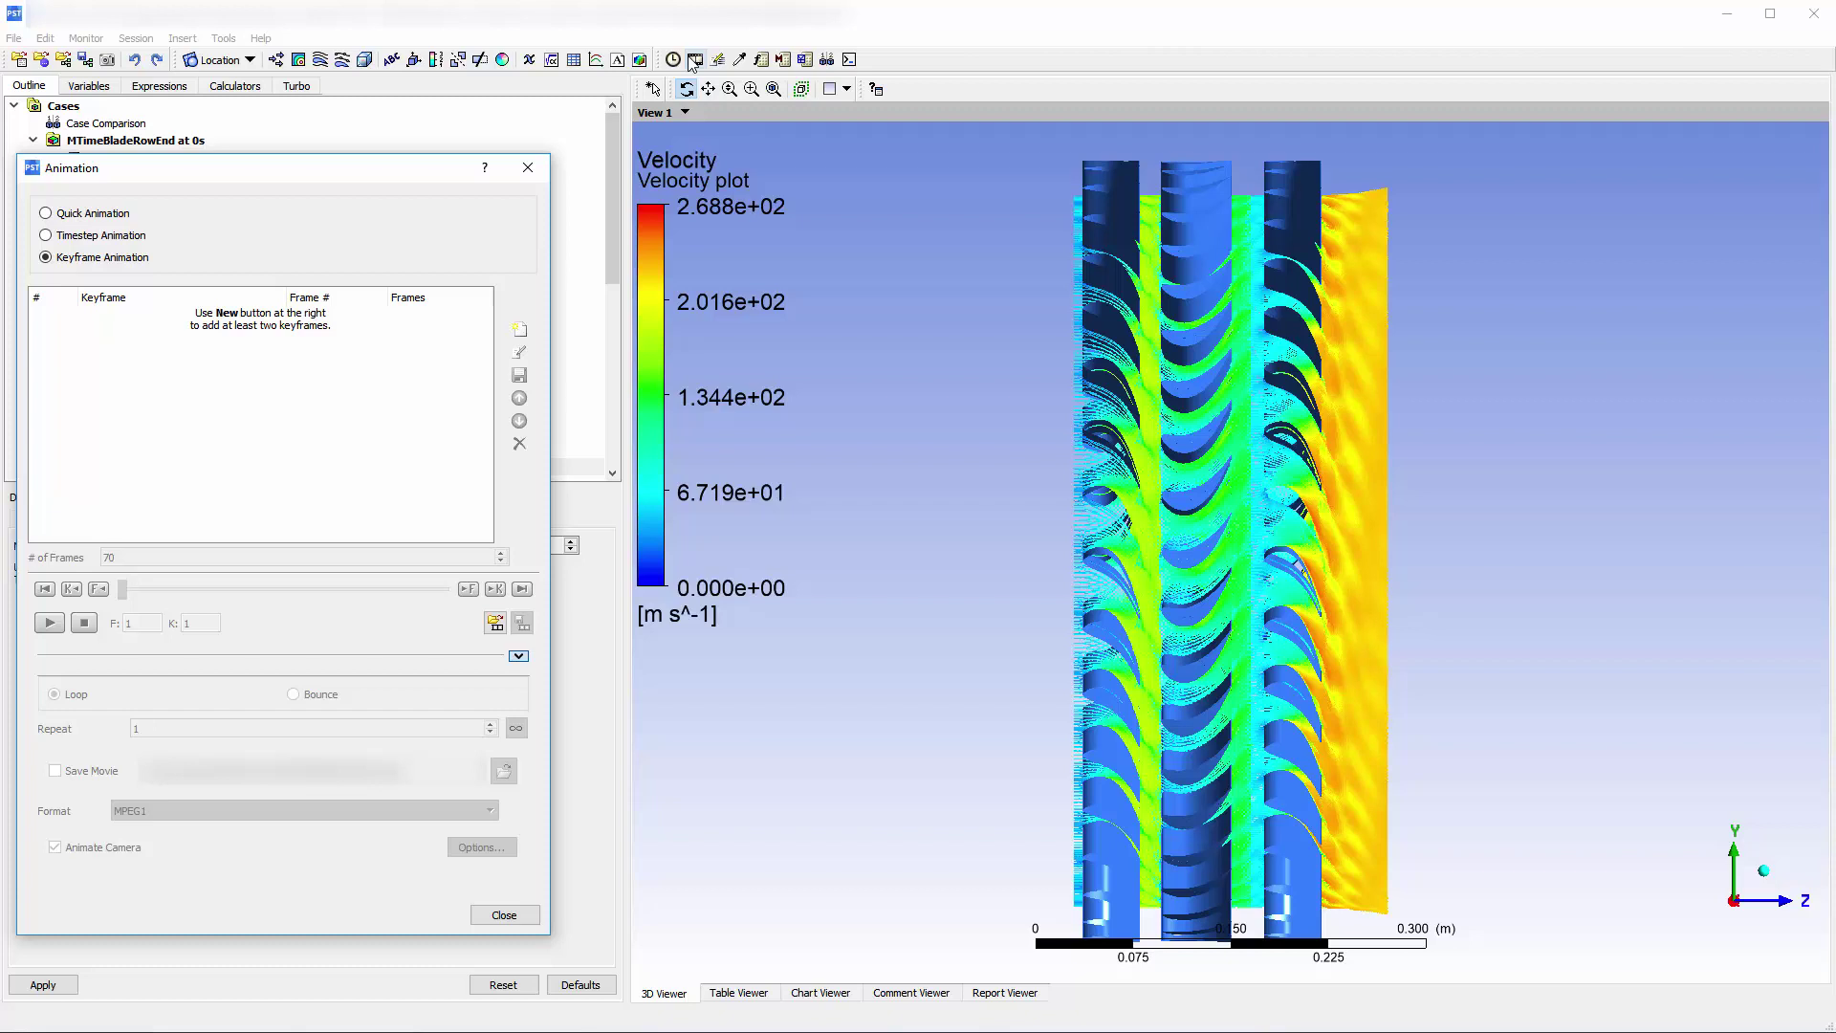
- Add KeyframeNo1 with its frame count set to 70
left_click(521, 330)
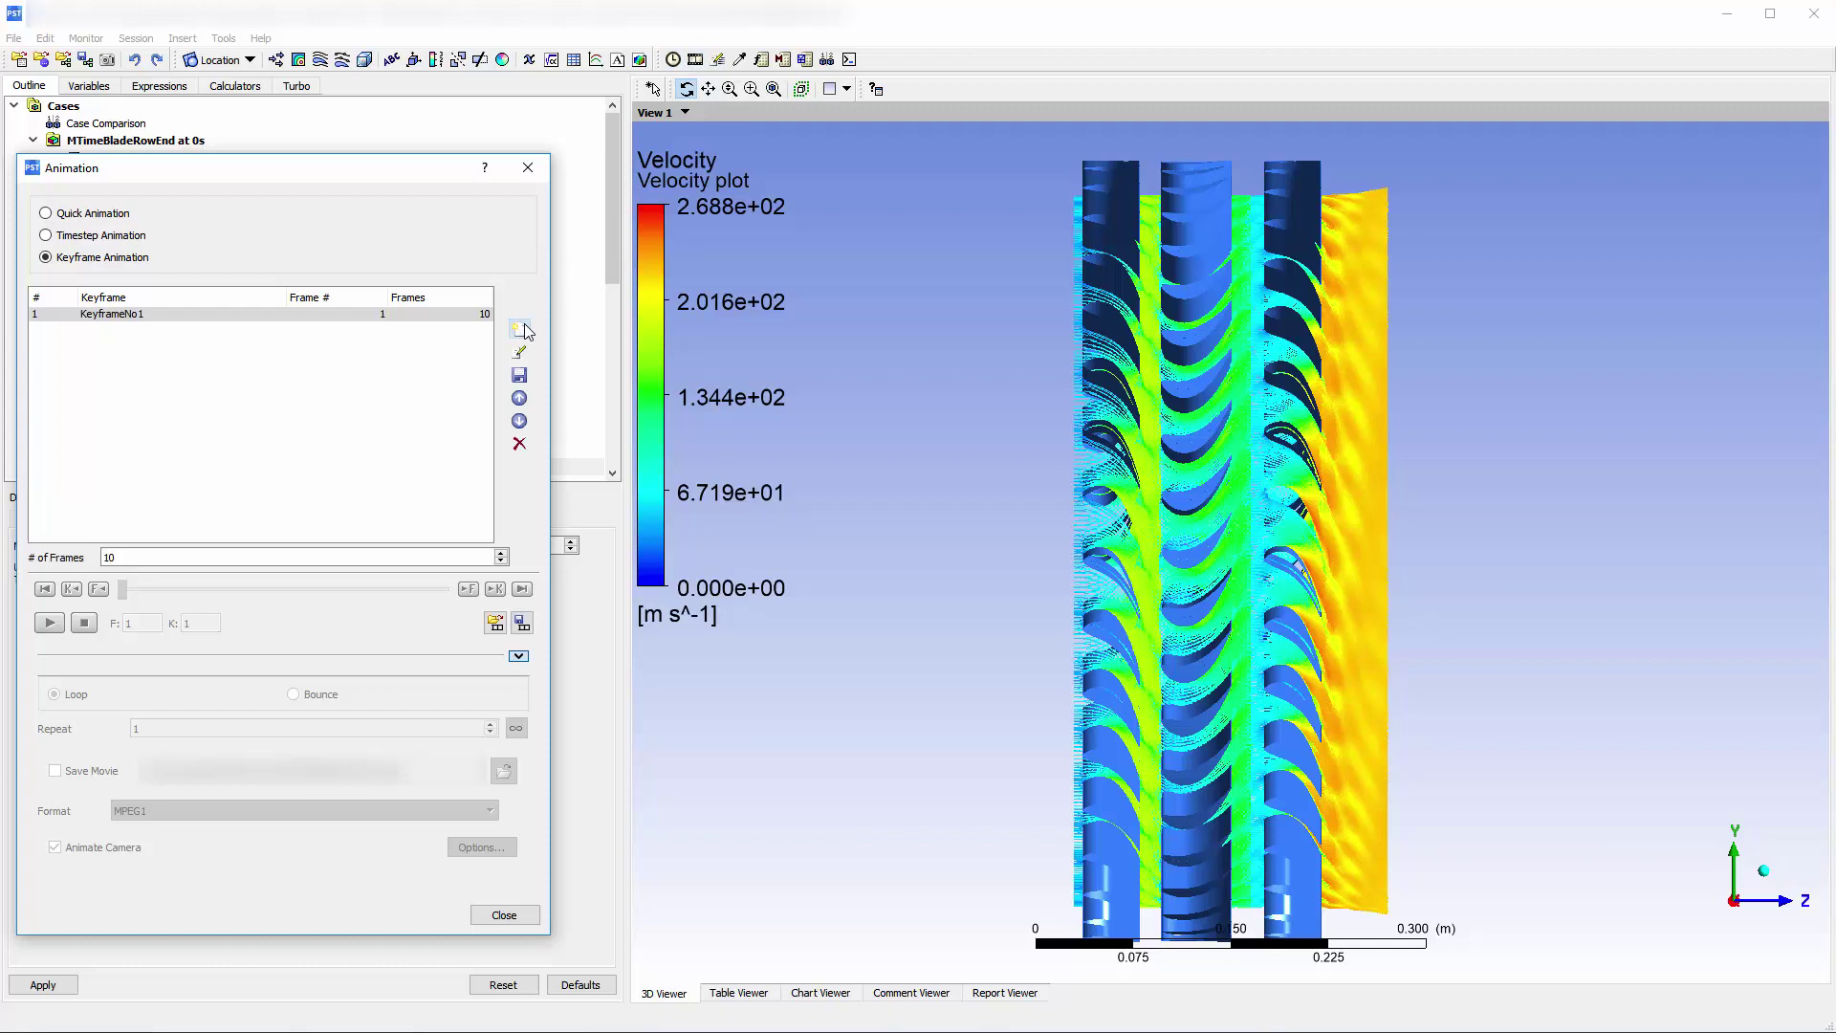
double_click(113, 557)
type("7")
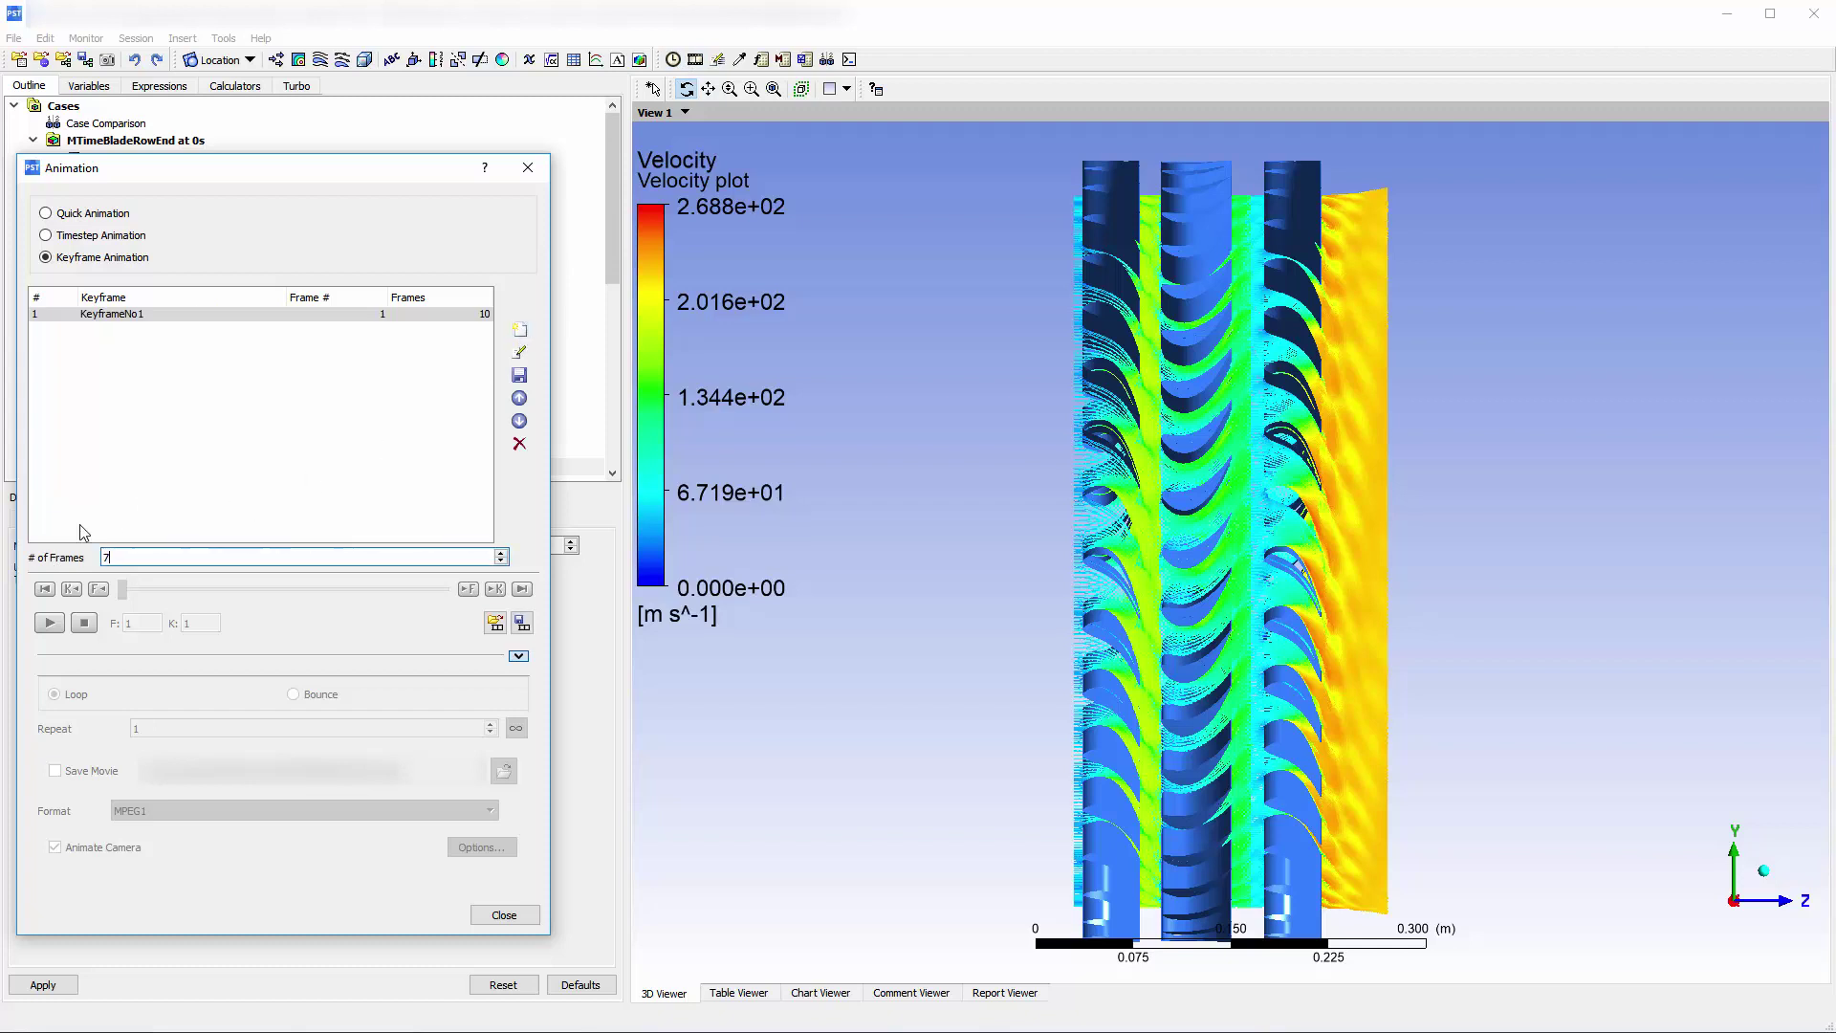
type("0")
- Load timestep 69 (0.00281633 s) with the Timestep Selector, leaving sampling uniform
left_click(676, 60)
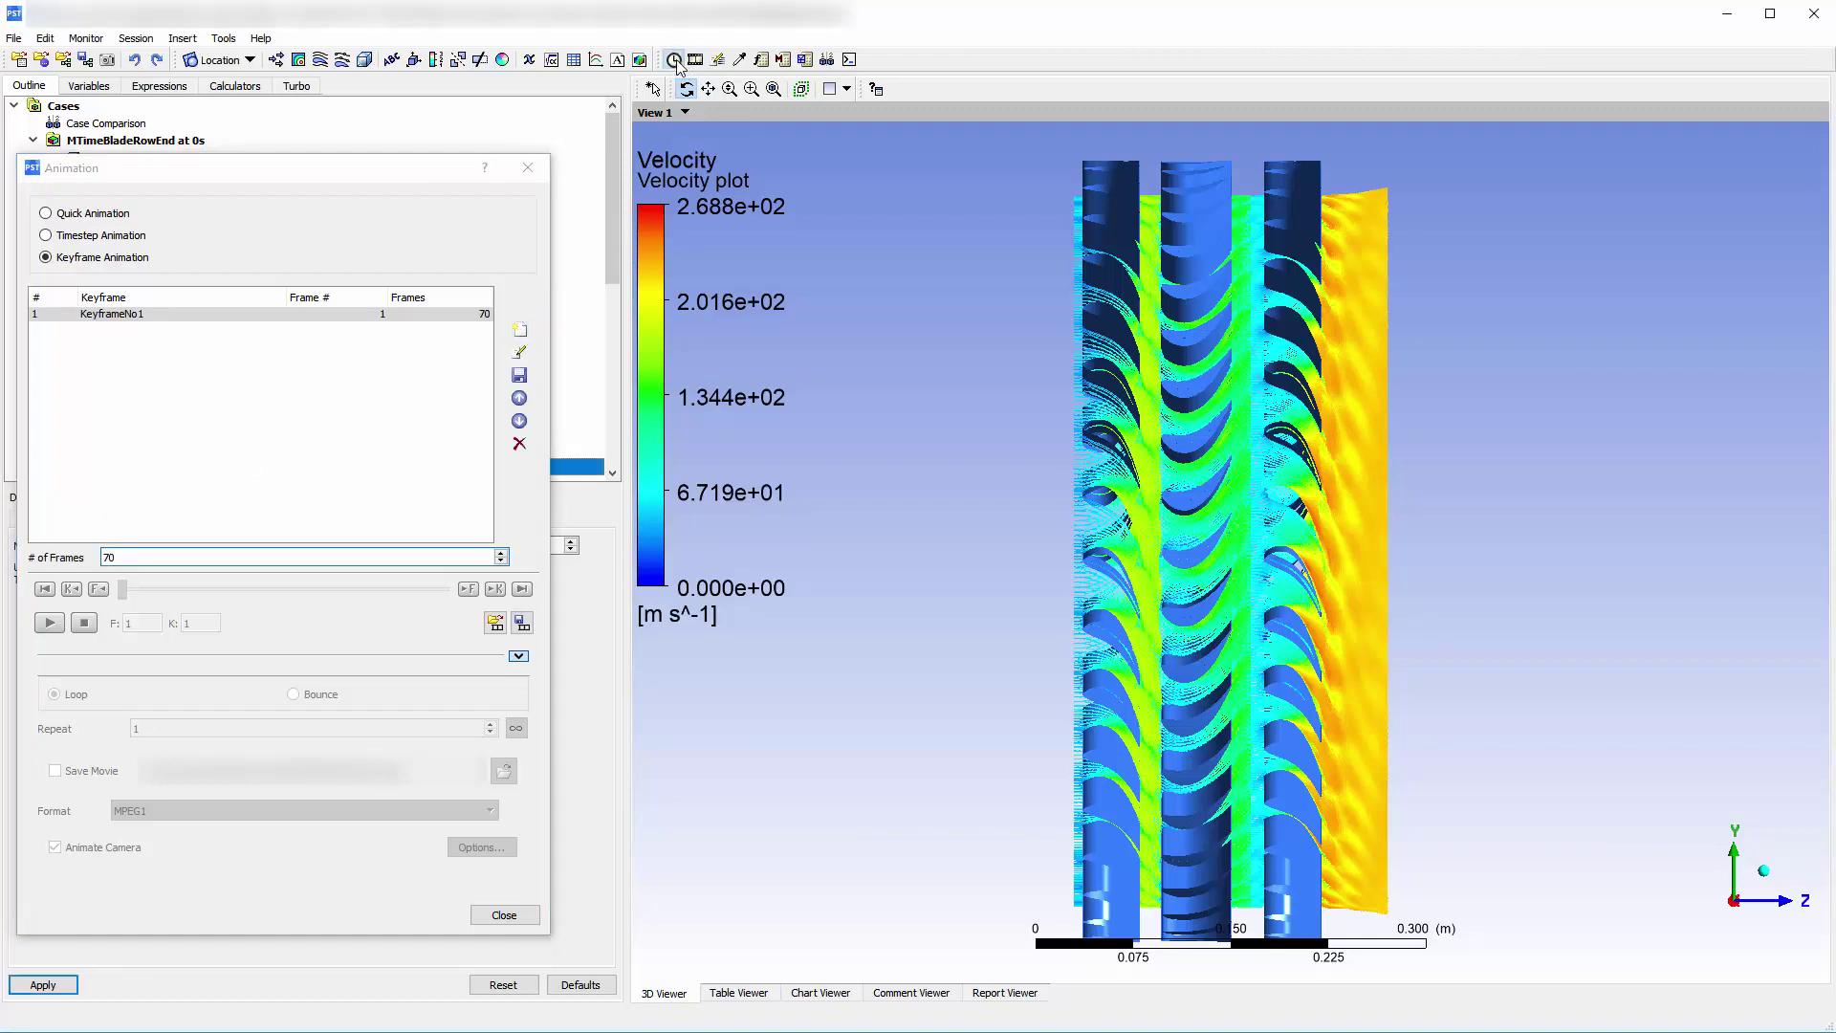
left_click(250, 574)
left_click(238, 594)
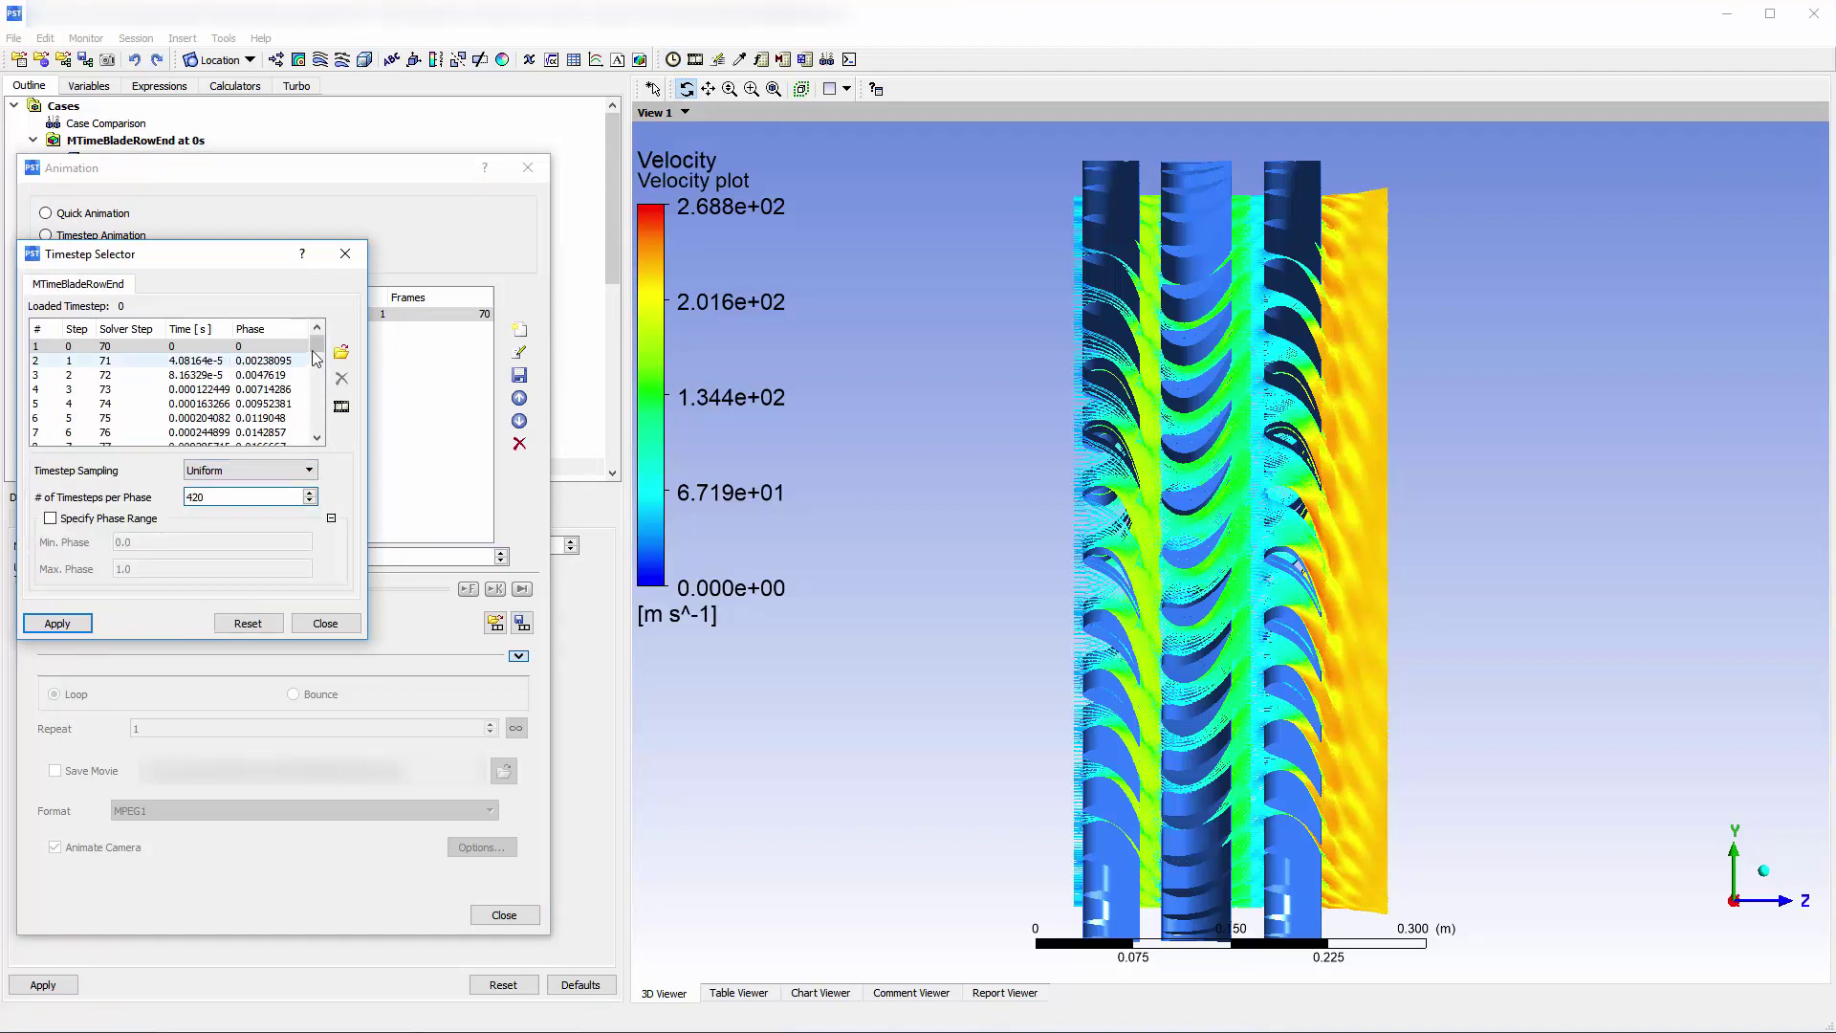
left_click_drag(316, 356, 316, 367)
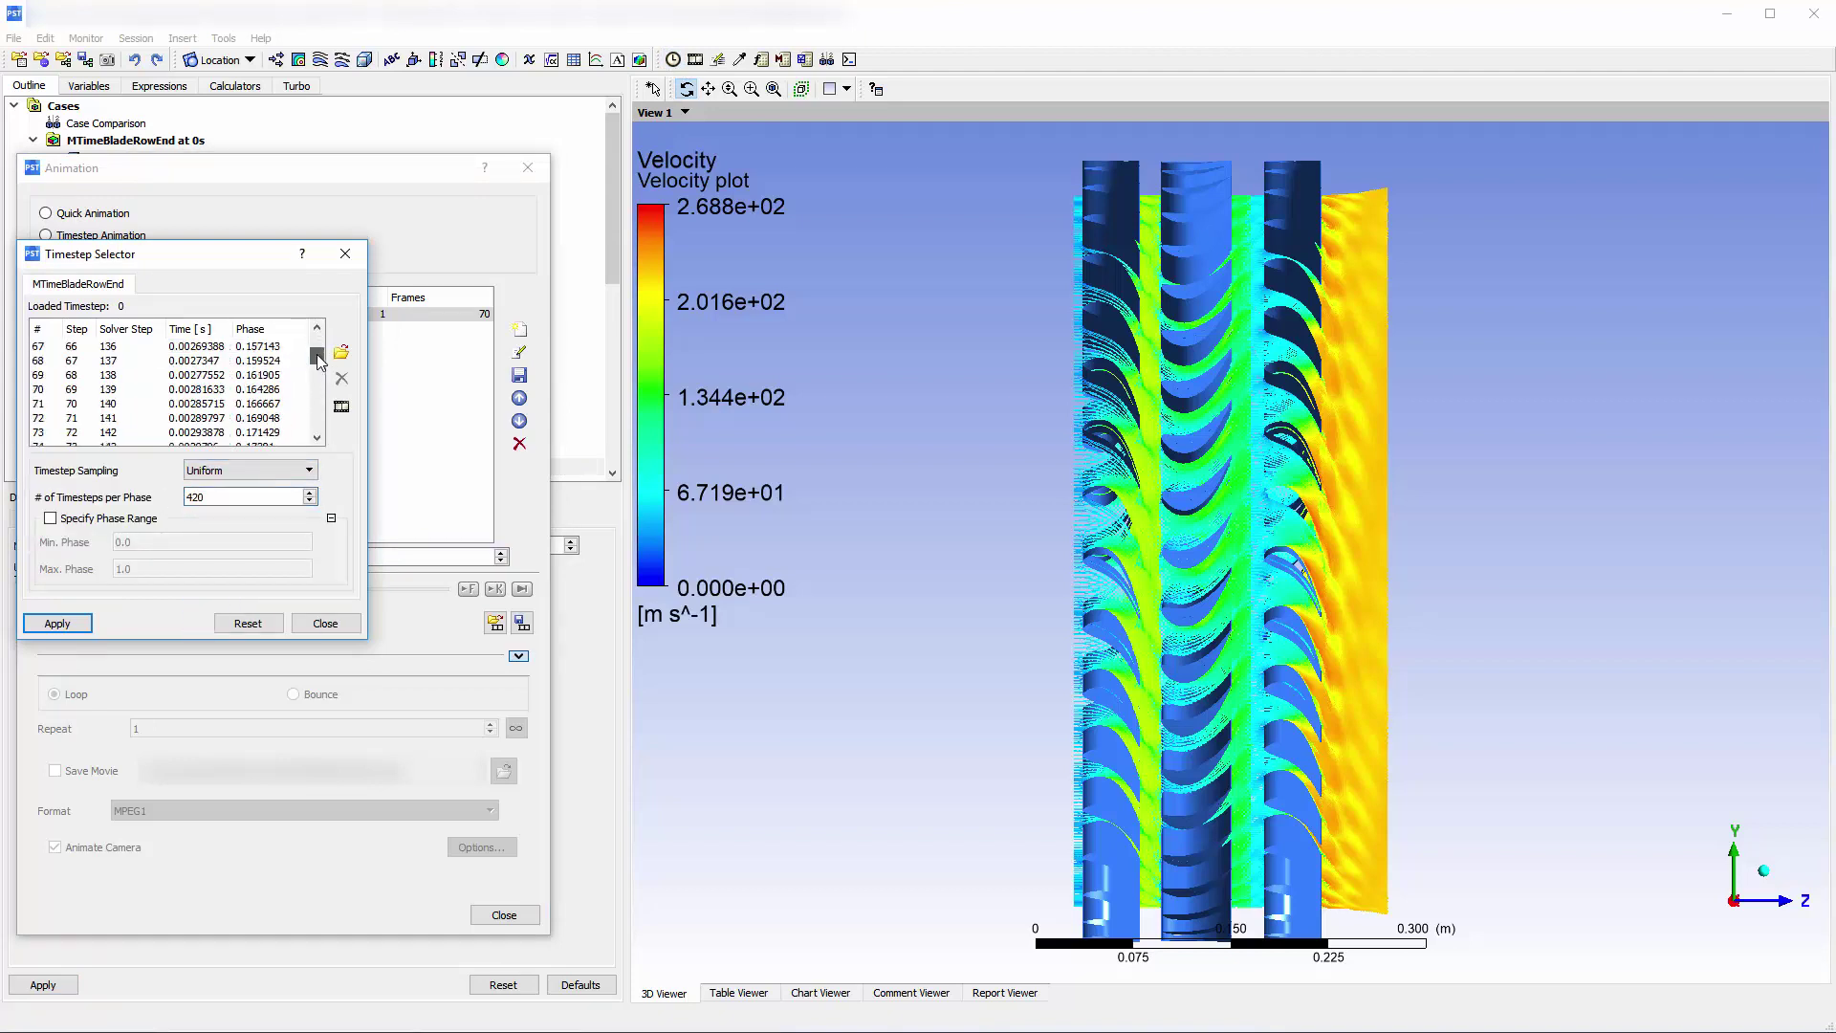
left_click(59, 391)
double_click(58, 391)
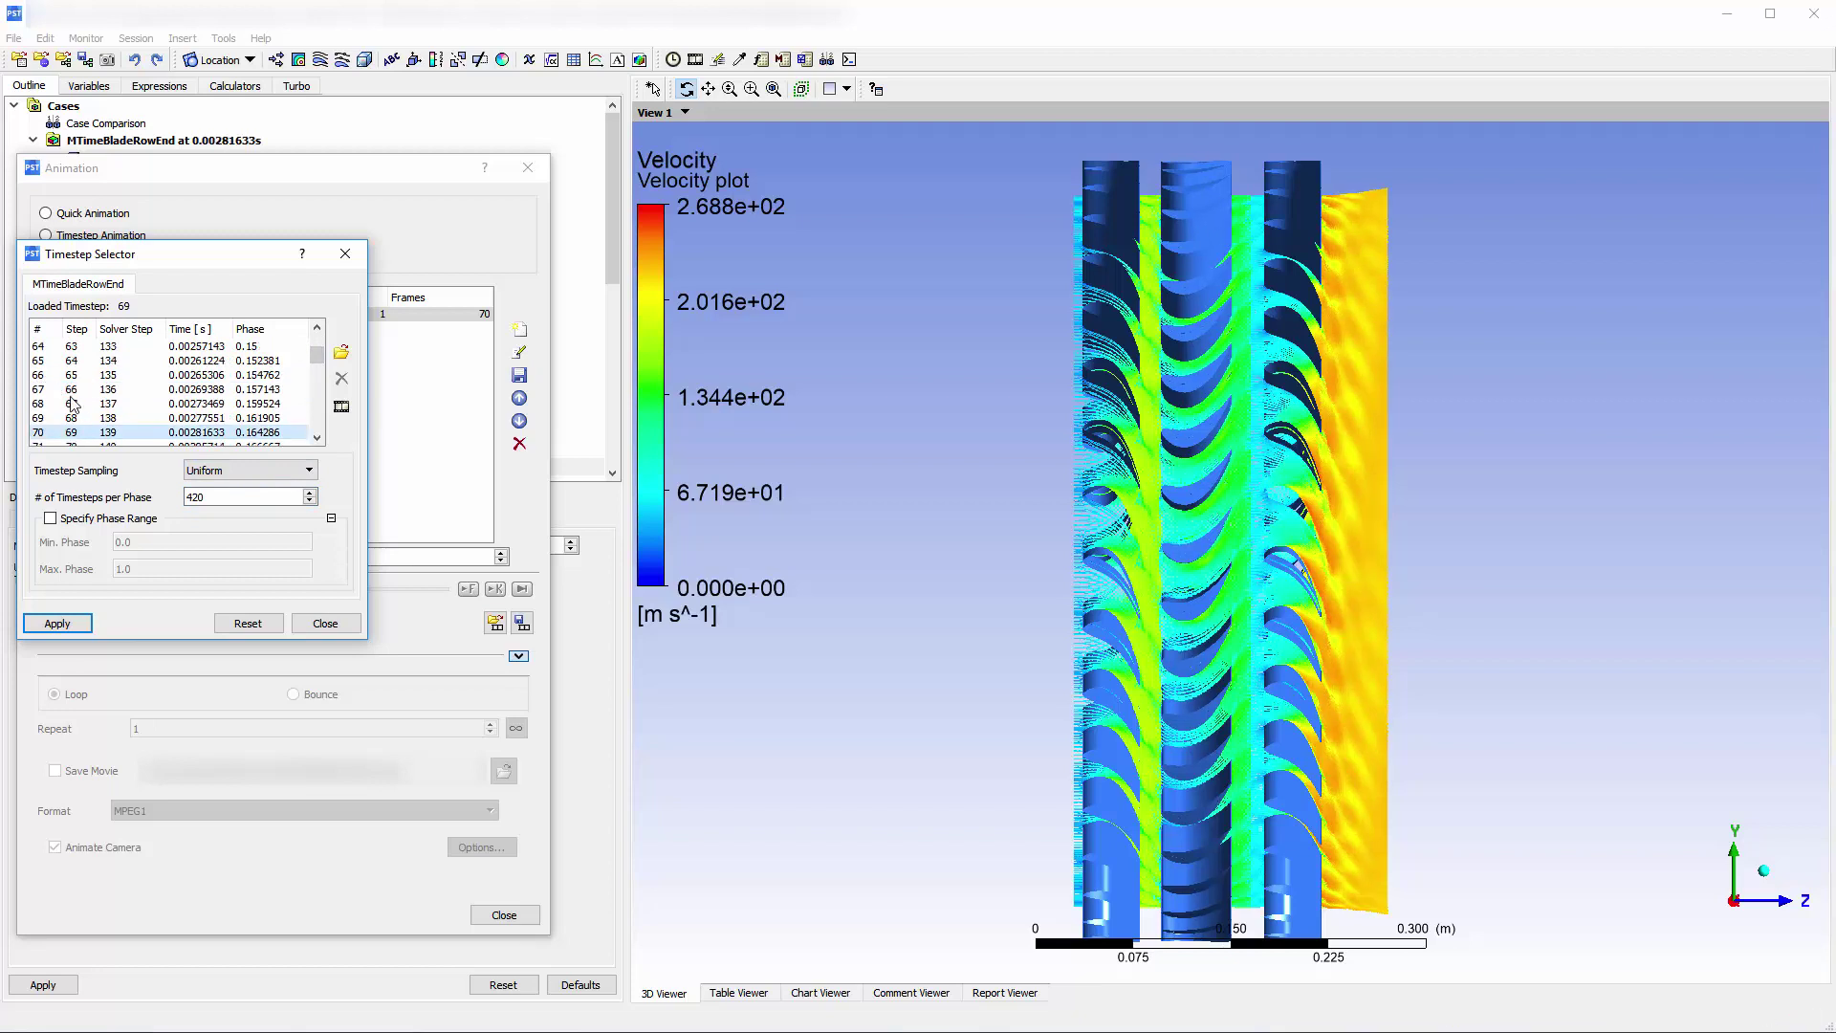
left_click(326, 623)
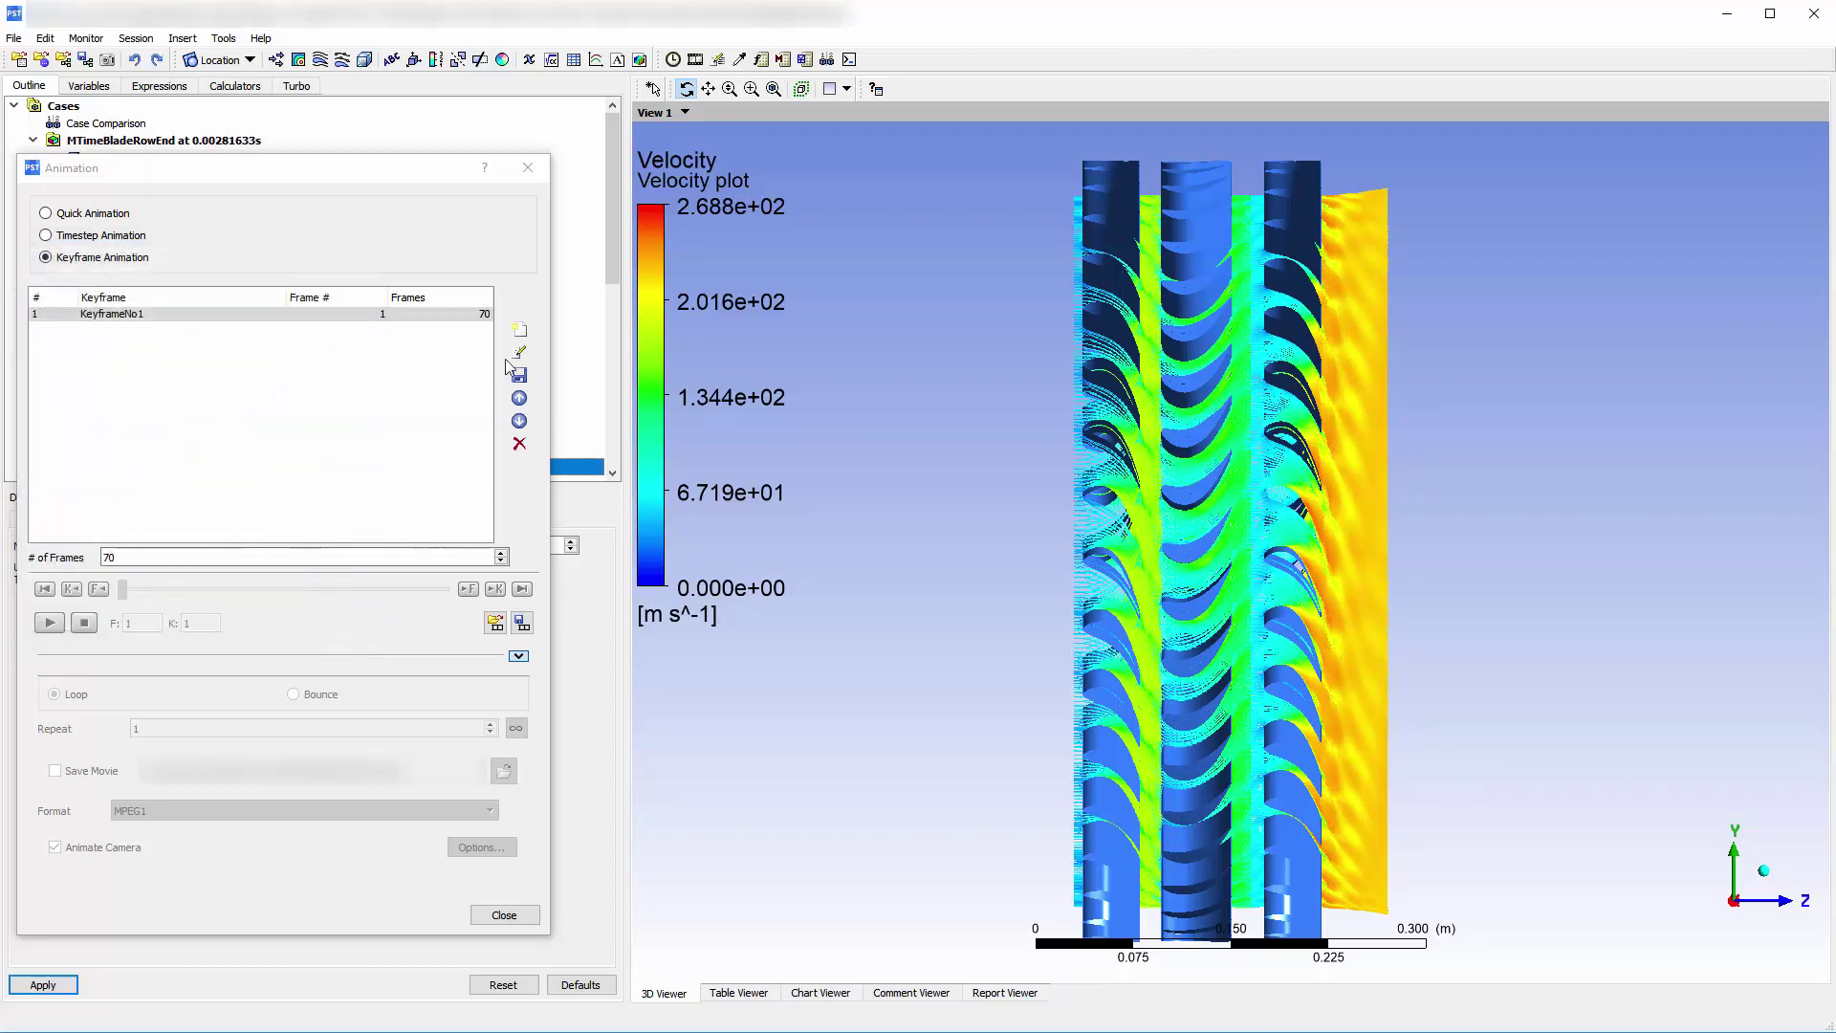
- Add KeyframeNo2 at timestep 69 and turn on Save Movie
left_click(520, 330)
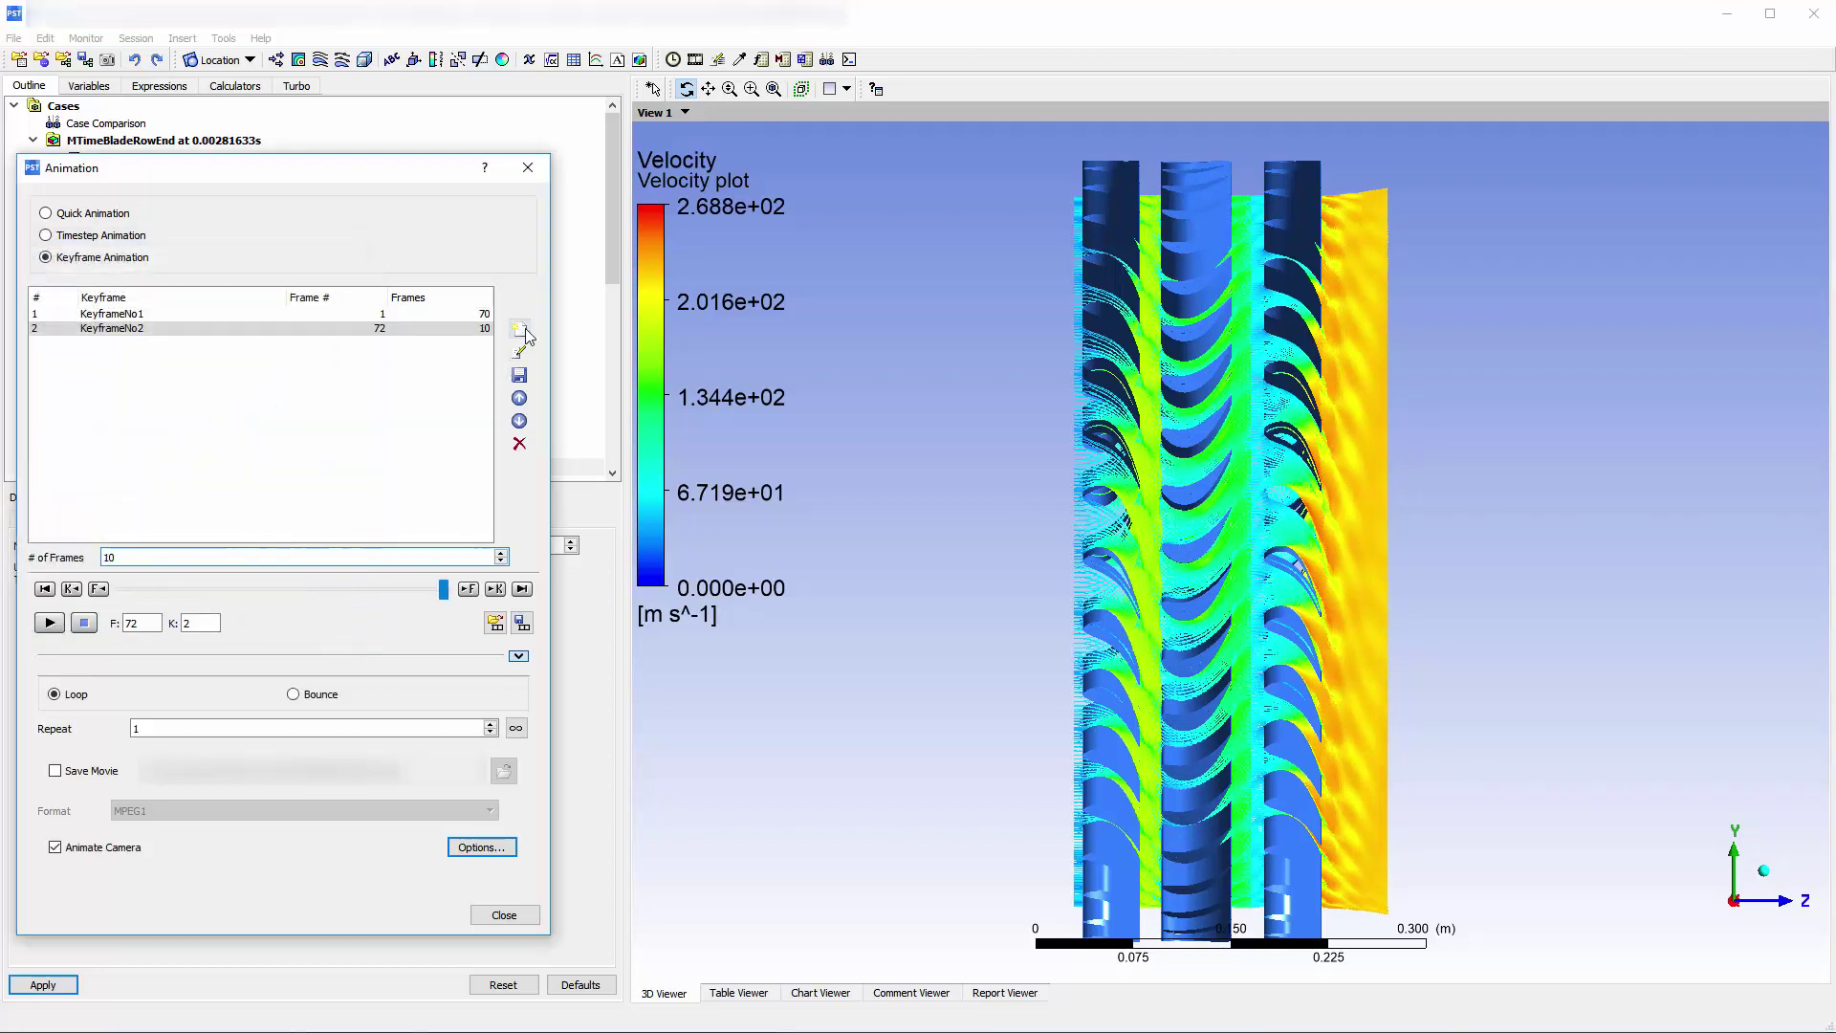
left_click(104, 771)
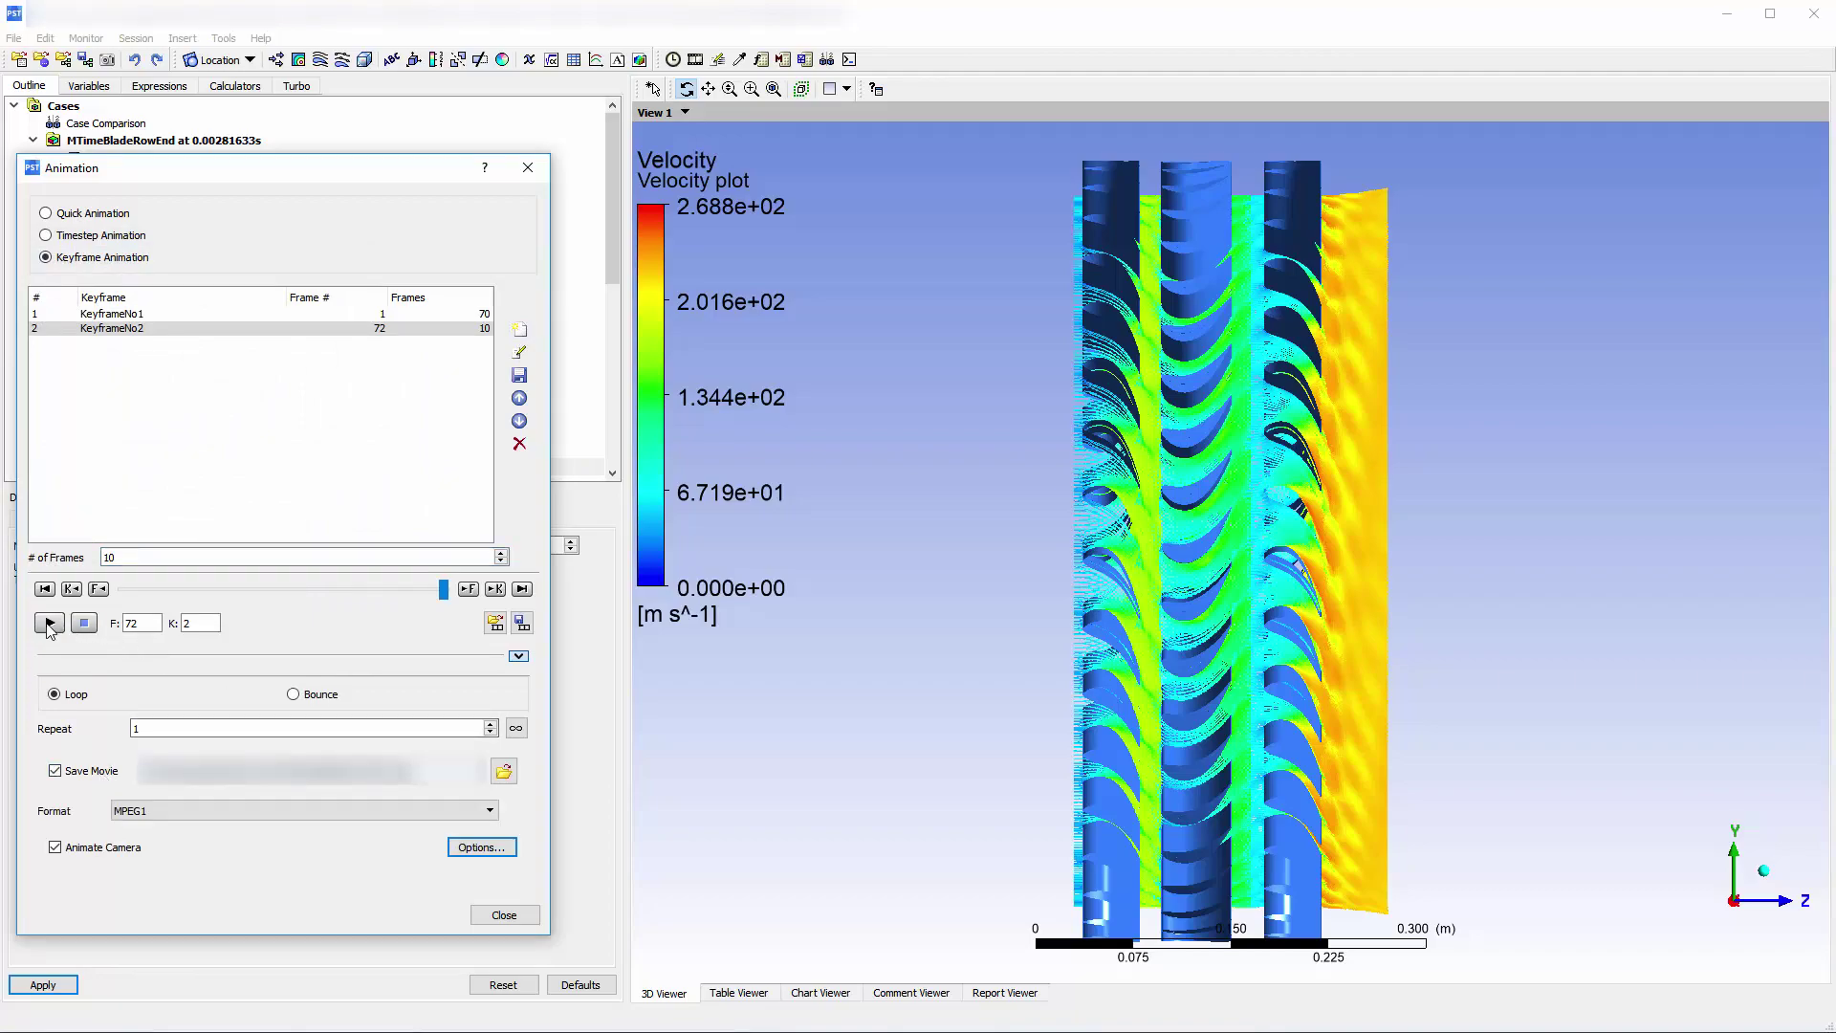